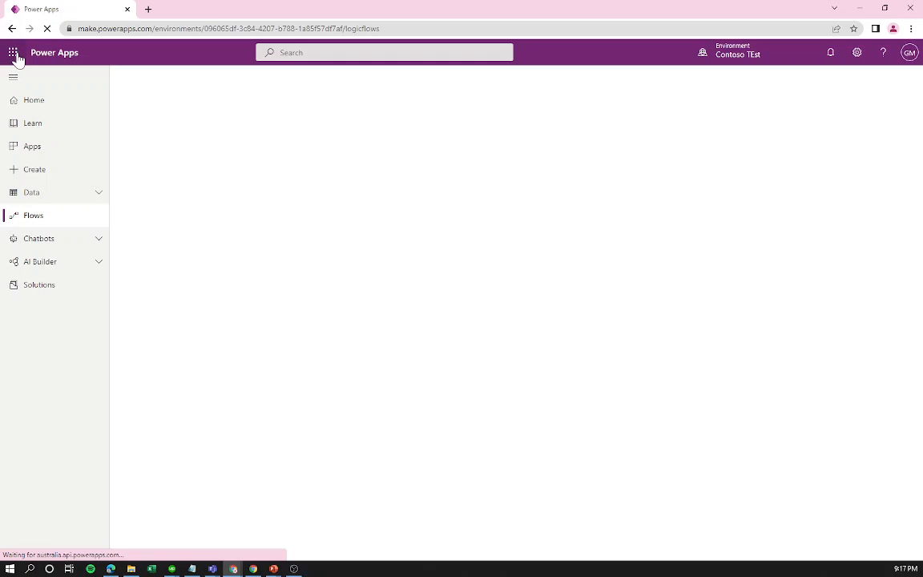
Launch Power Automate from the app launcher in a new tab and go to My flows.
left_click(16, 53)
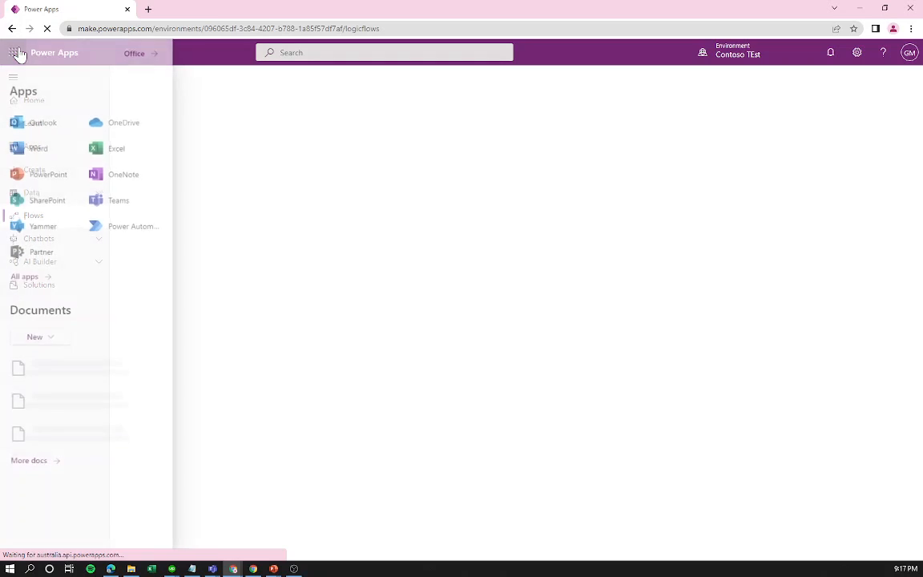
left_click(118, 232)
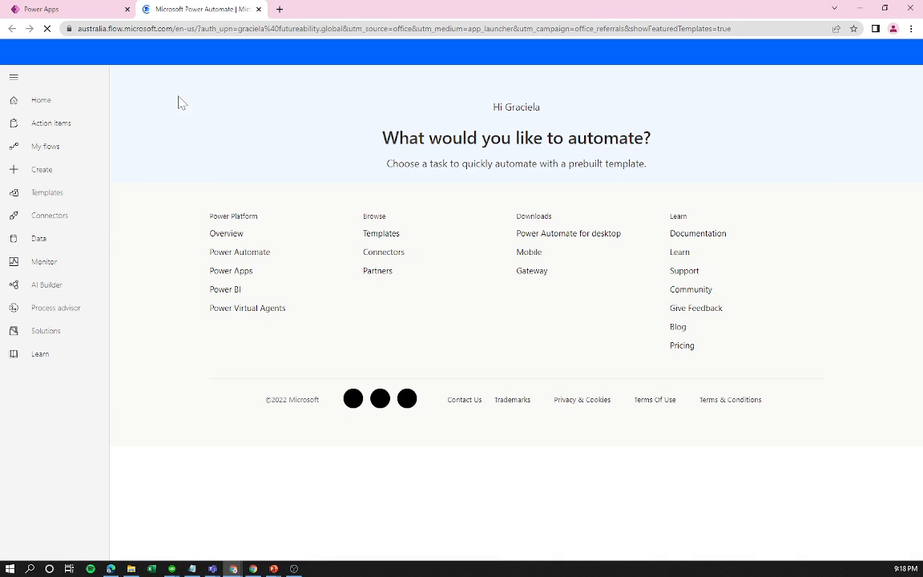
left_click(94, 9)
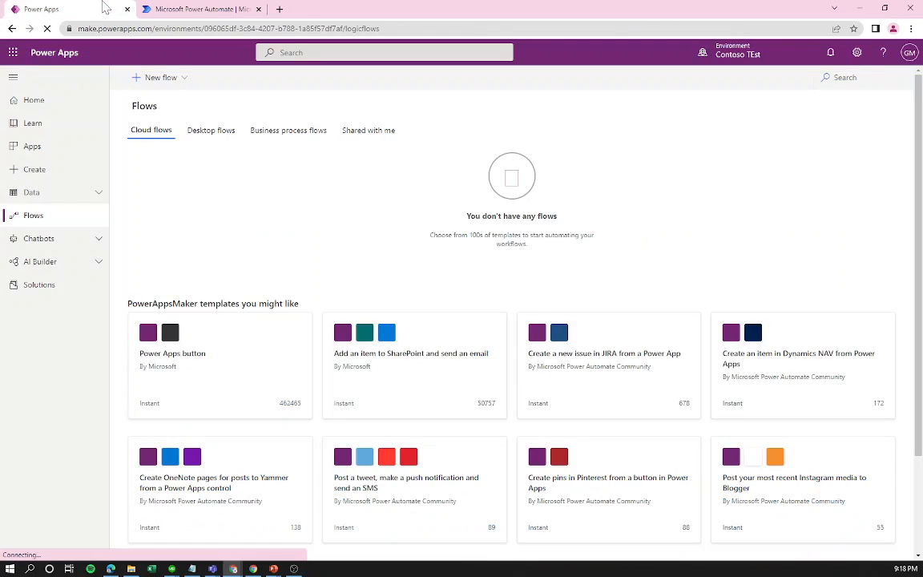
left_click(169, 77)
left_click(196, 8)
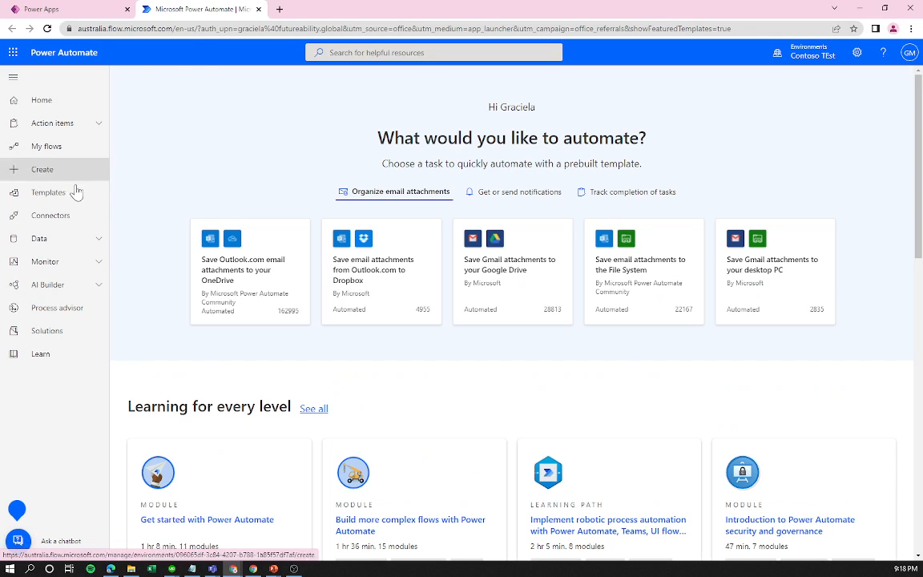
left_click(56, 150)
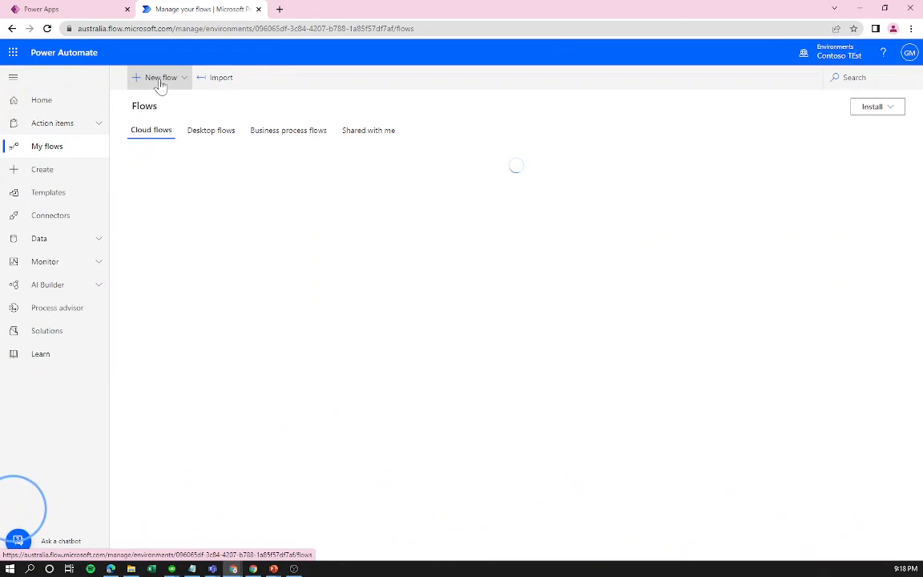
Compare the New flow choices in Power Automate with the Power Apps Flows page.
left_click(159, 80)
left_click(334, 104)
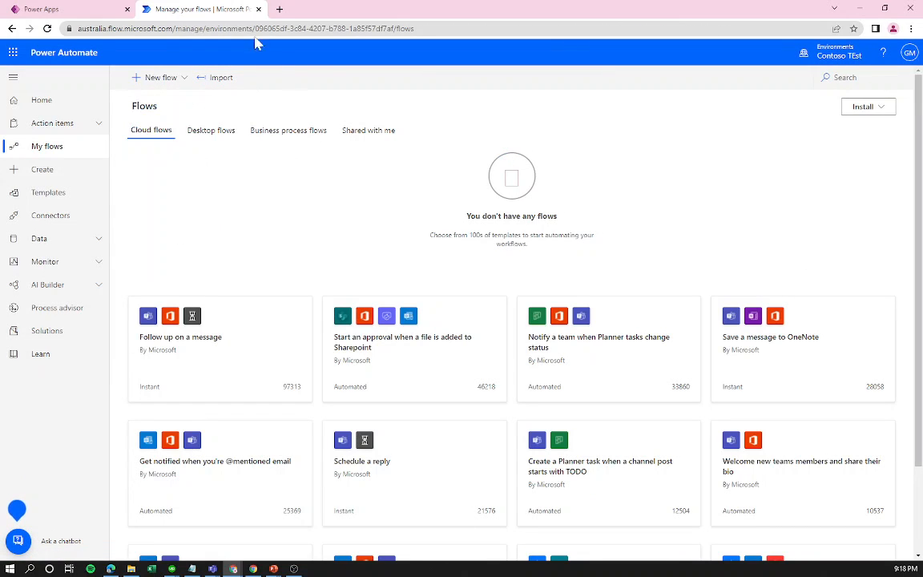
left_click(111, 6)
left_click(216, 7)
left_click(51, 5)
left_click(190, 5)
left_click(15, 5)
left_click(320, 122)
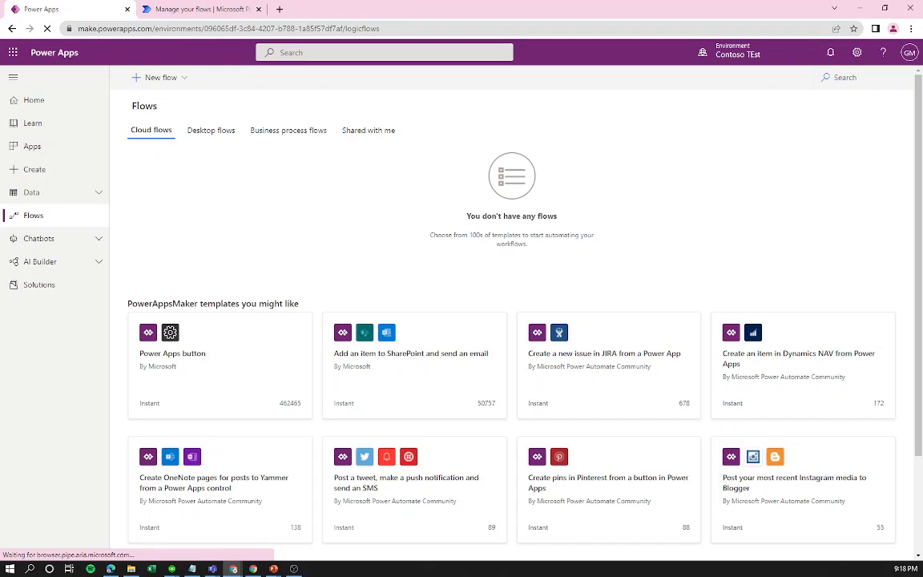
left_click(204, 9)
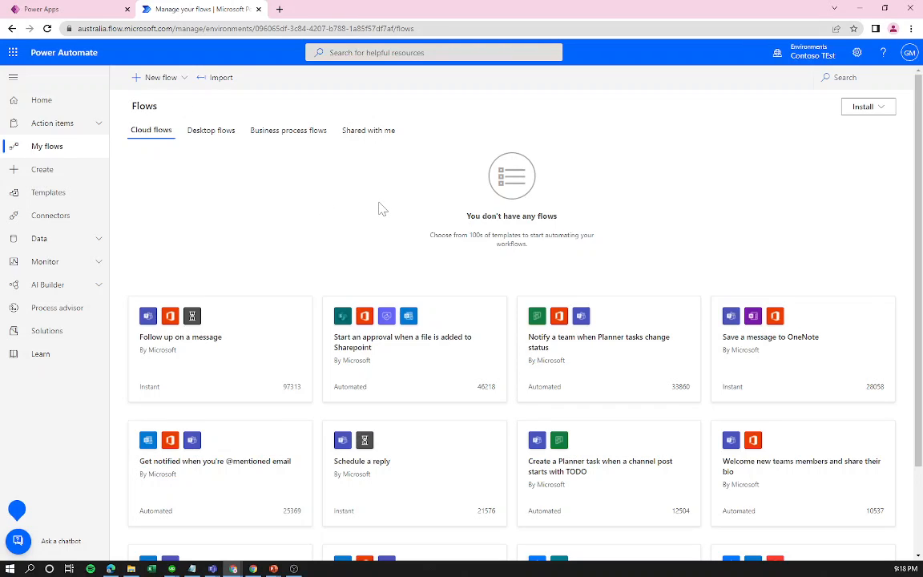
left_click(154, 78)
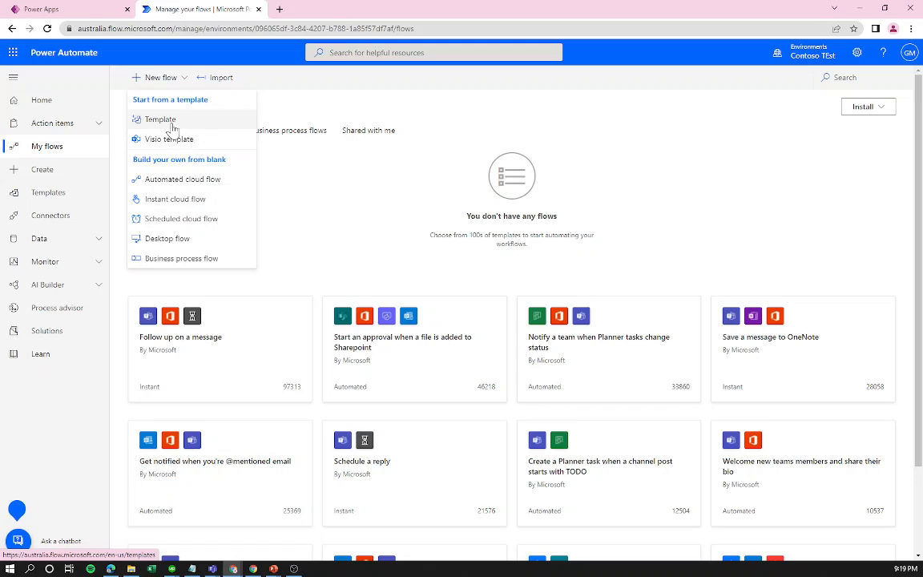
left_click(48, 8)
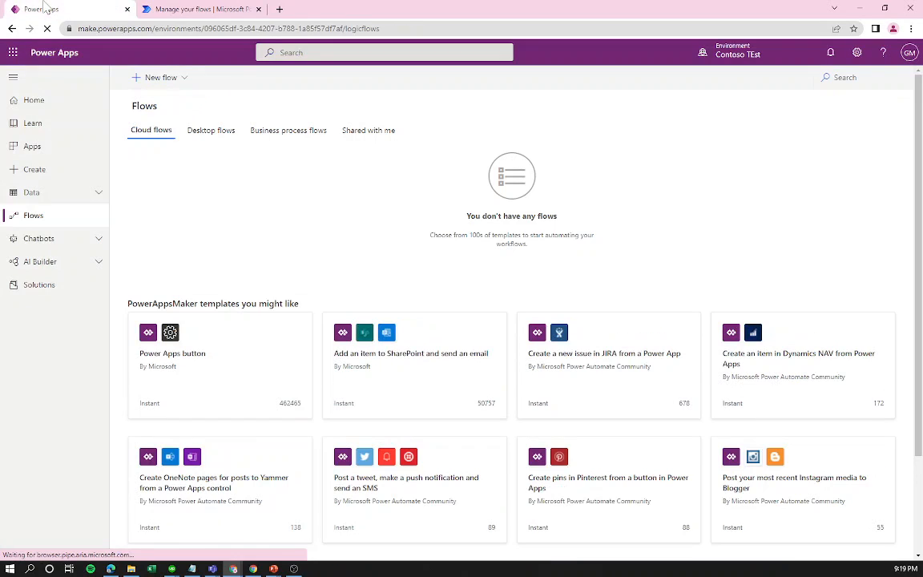
Go to the Power Apps Create page and browse the Start from template gallery.
left_click(50, 169)
scroll(626, 435, "down", 3)
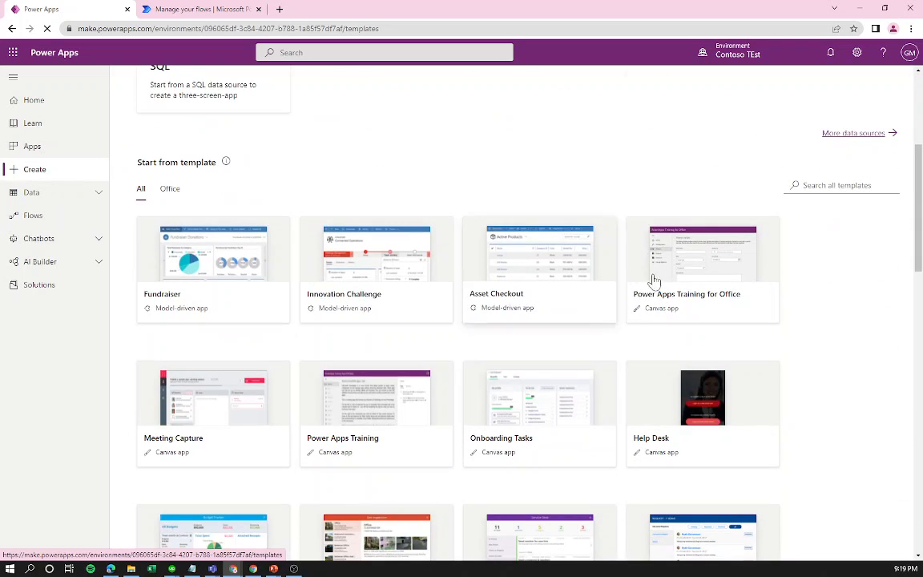
scroll(552, 288, "down", 3)
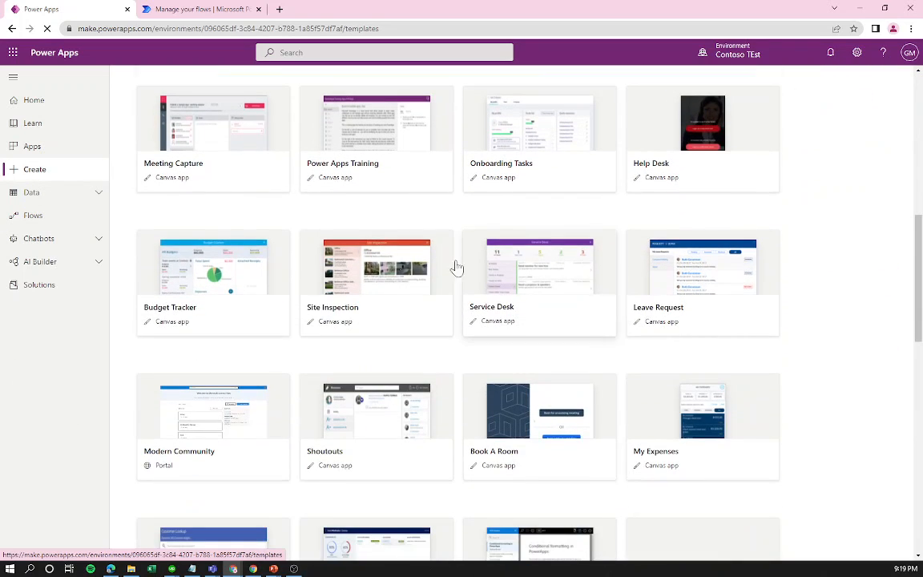
scroll(541, 296, "up", 1)
scroll(542, 296, "up", 1)
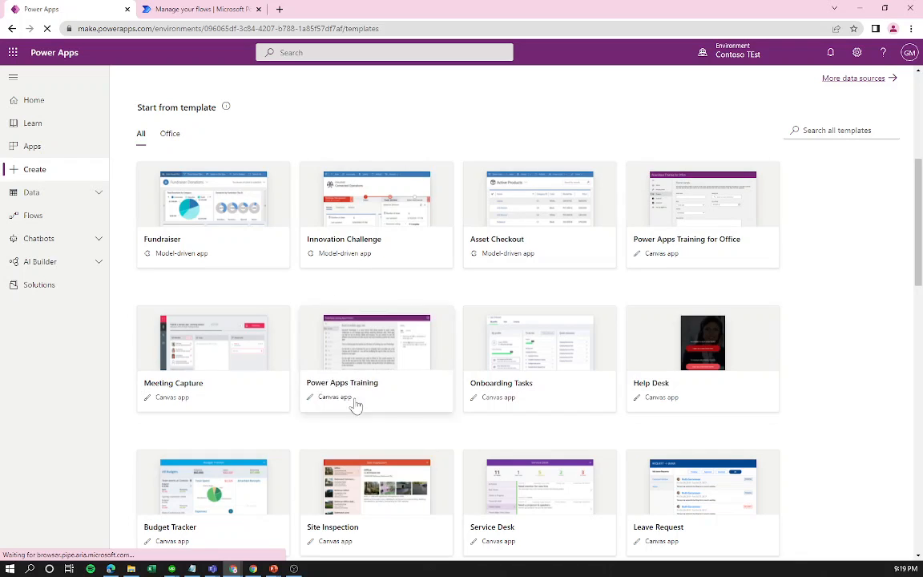
scroll(254, 382, "up", 4)
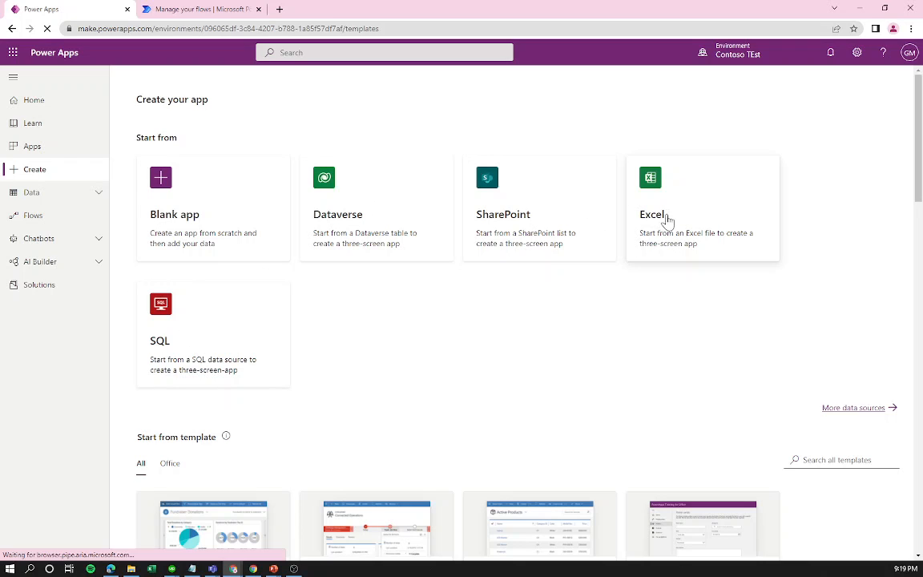
Back on Power Automate's My flows, browse the template cards and list the New flow options.
left_click(240, 9)
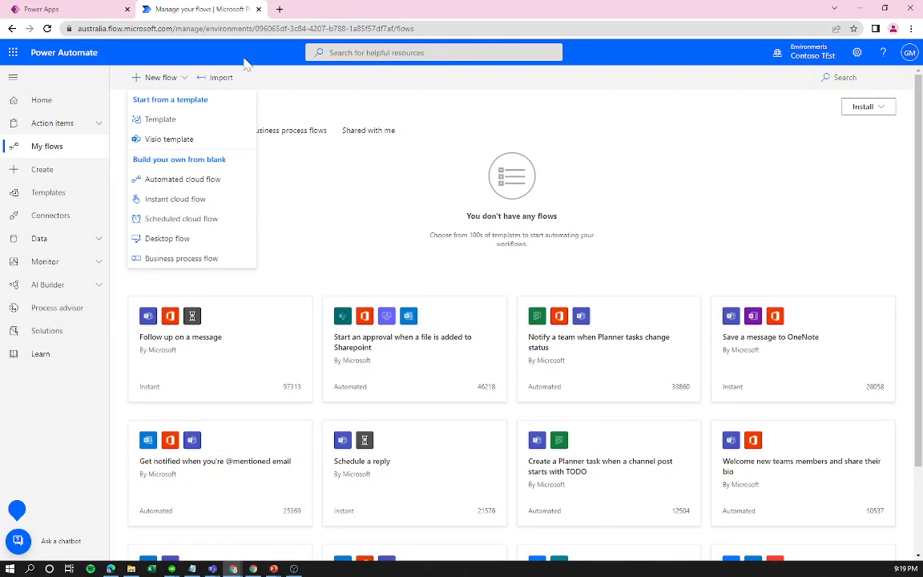
left_click(434, 213)
scroll(432, 224, "down", 3)
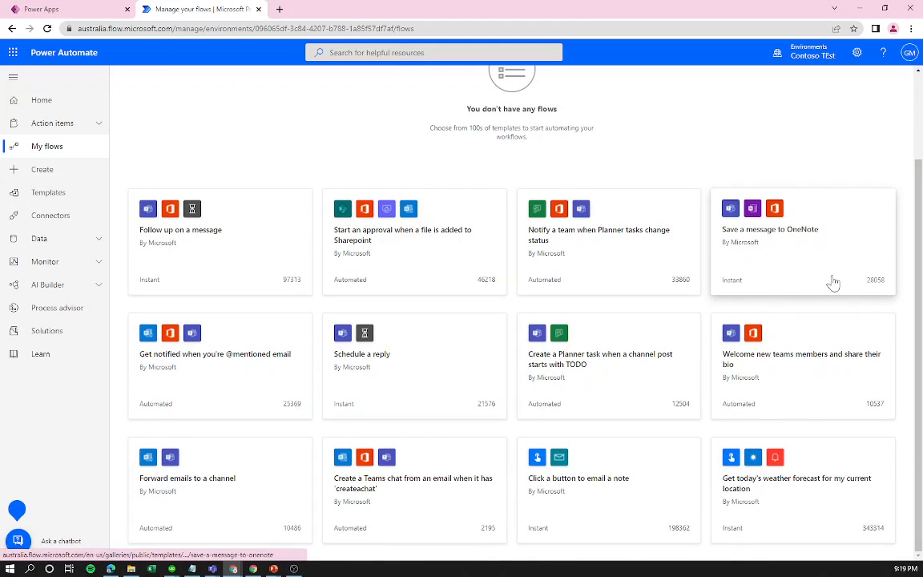
scroll(721, 278, "up", 3)
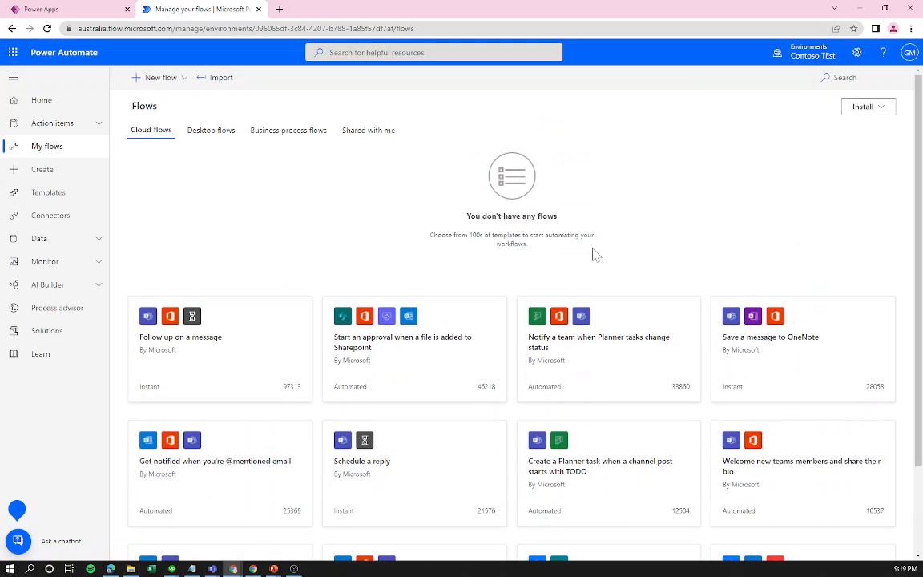
scroll(721, 280, "down", 3)
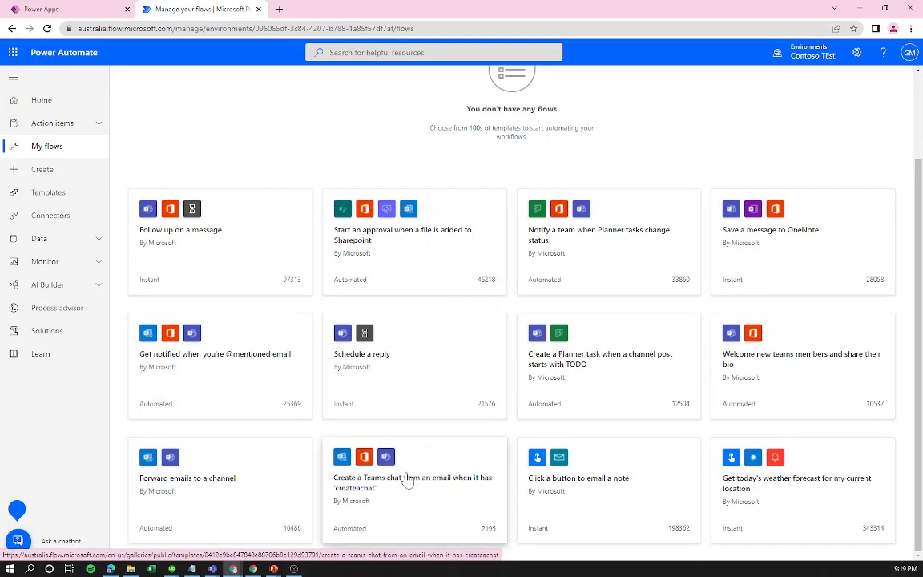
scroll(187, 189, "up", 2)
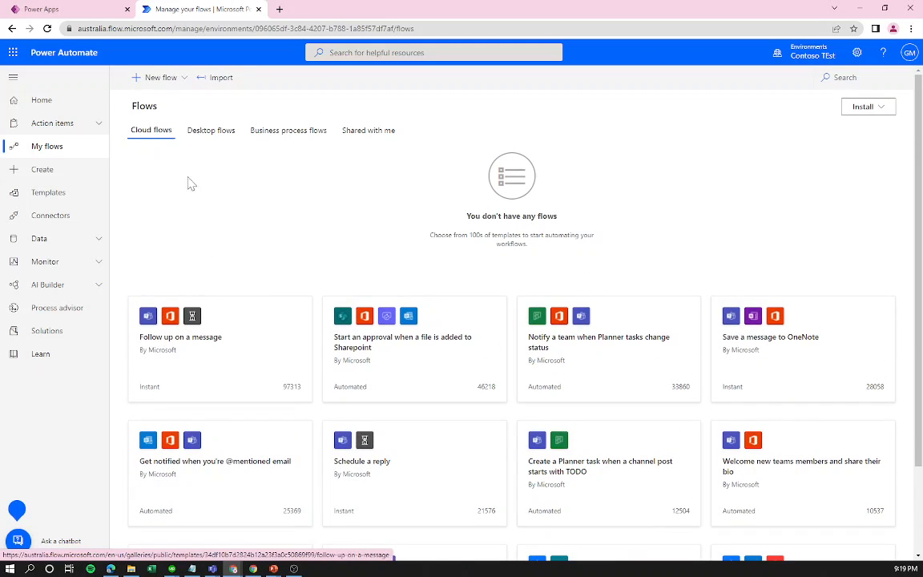
left_click(138, 78)
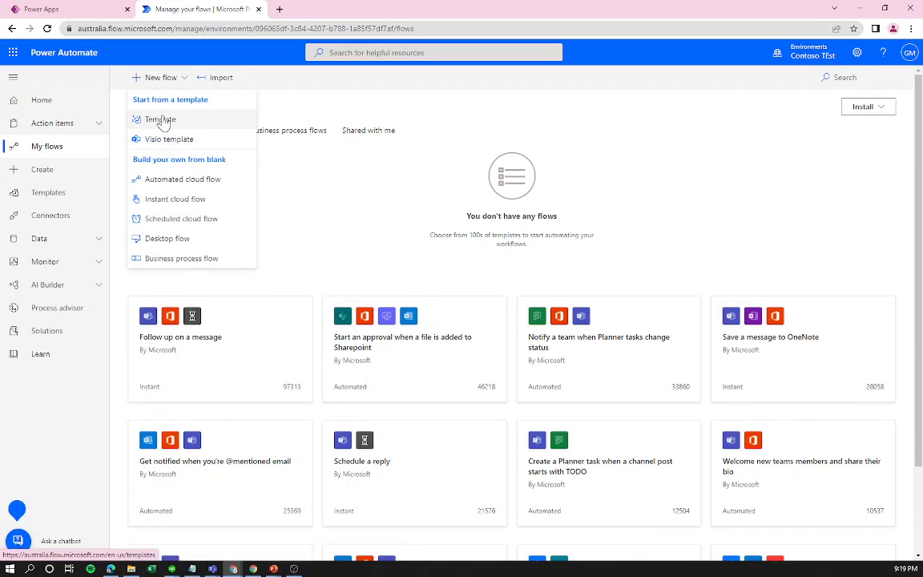
left_click(60, 199)
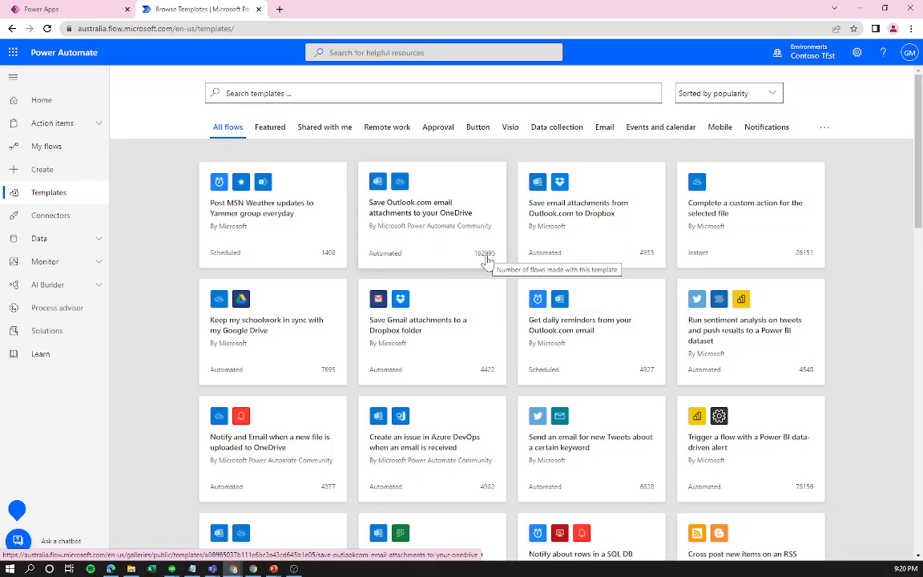
left_click(273, 128)
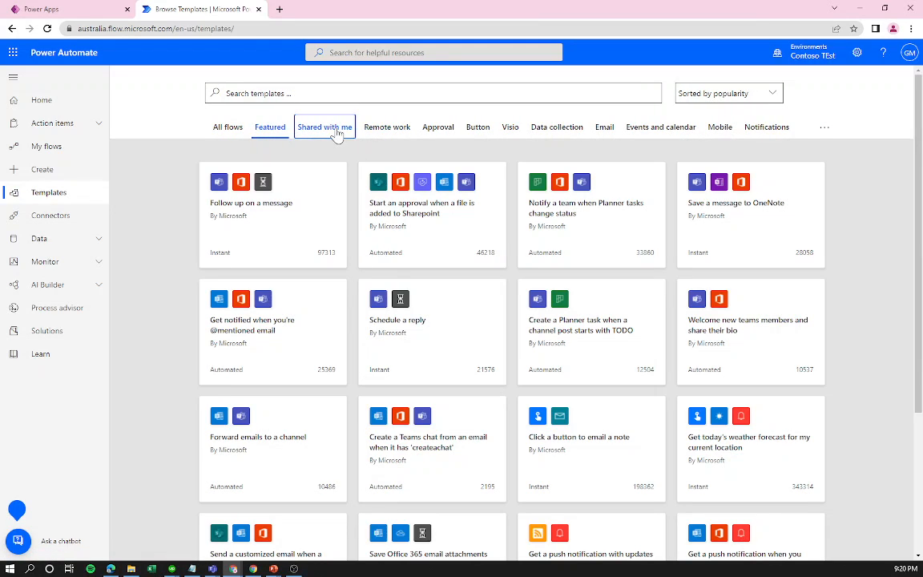
left_click(320, 132)
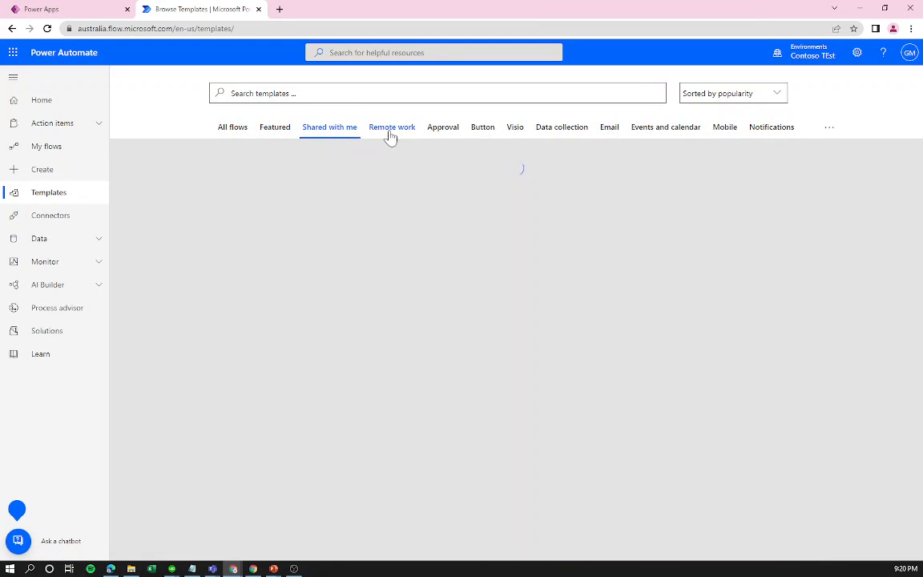
left_click(391, 132)
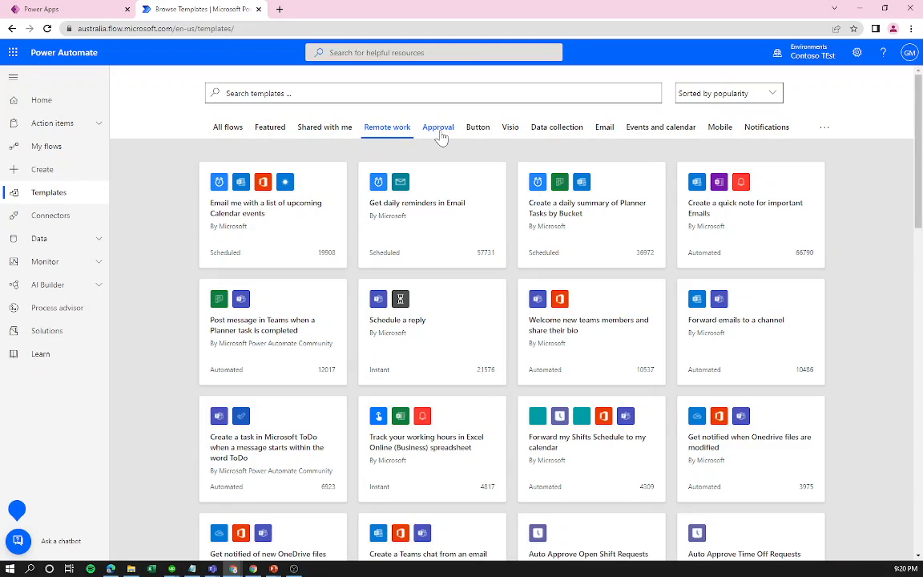
left_click(441, 136)
left_click(605, 132)
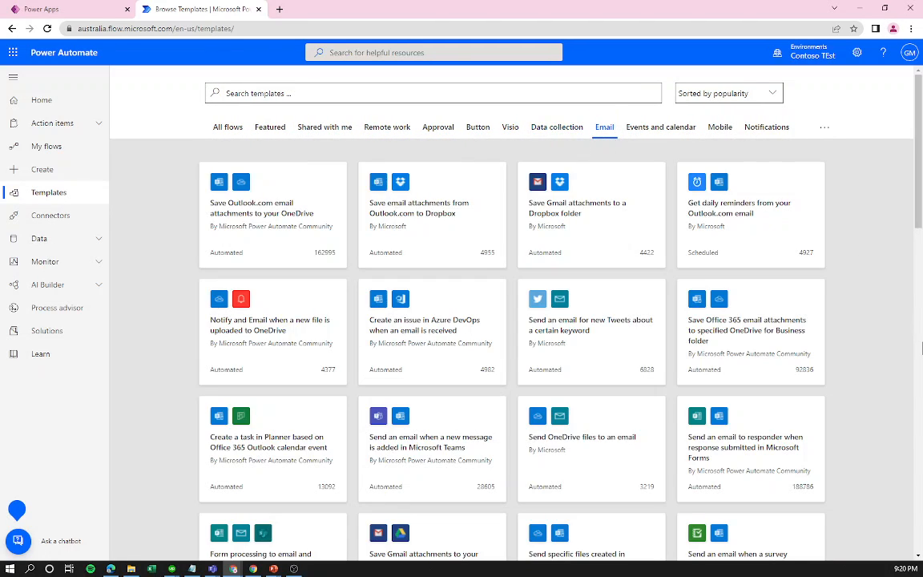
scroll(655, 307, "down", 3)
scroll(653, 308, "up", 3)
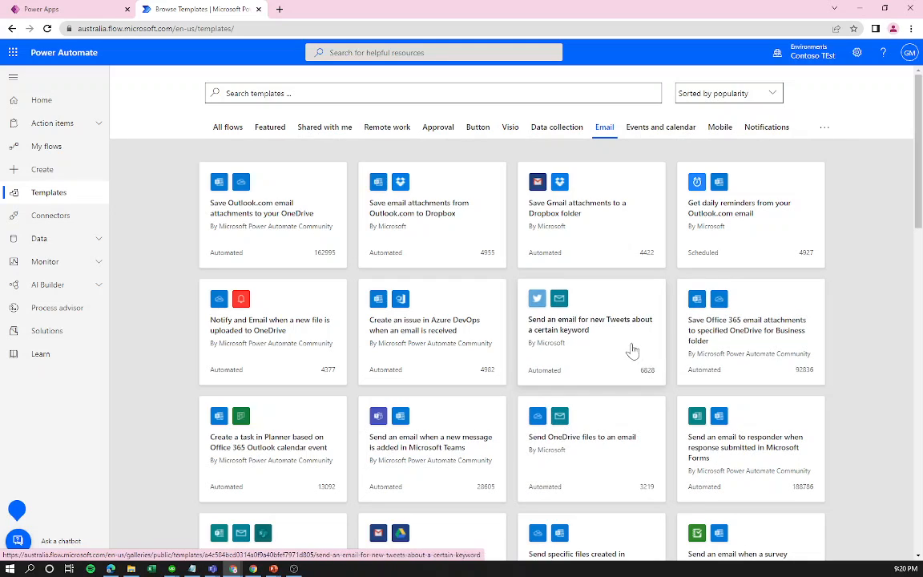
left_click(74, 149)
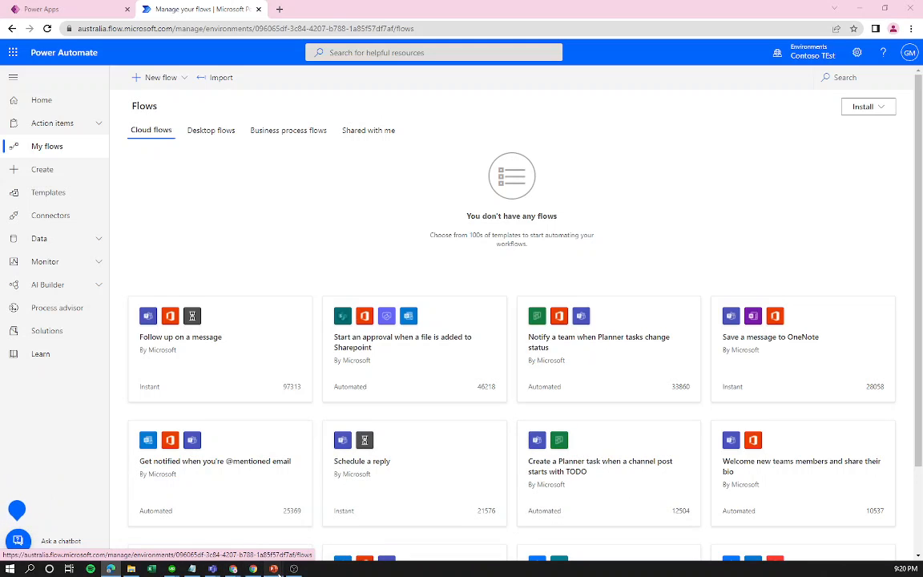
mouse_move(280, 570)
left_click(277, 533)
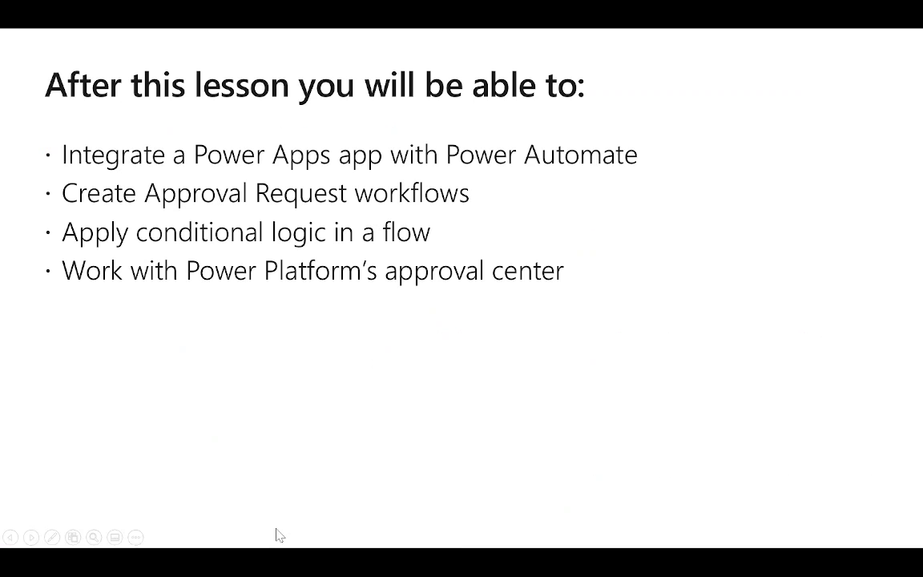
left_click(446, 375)
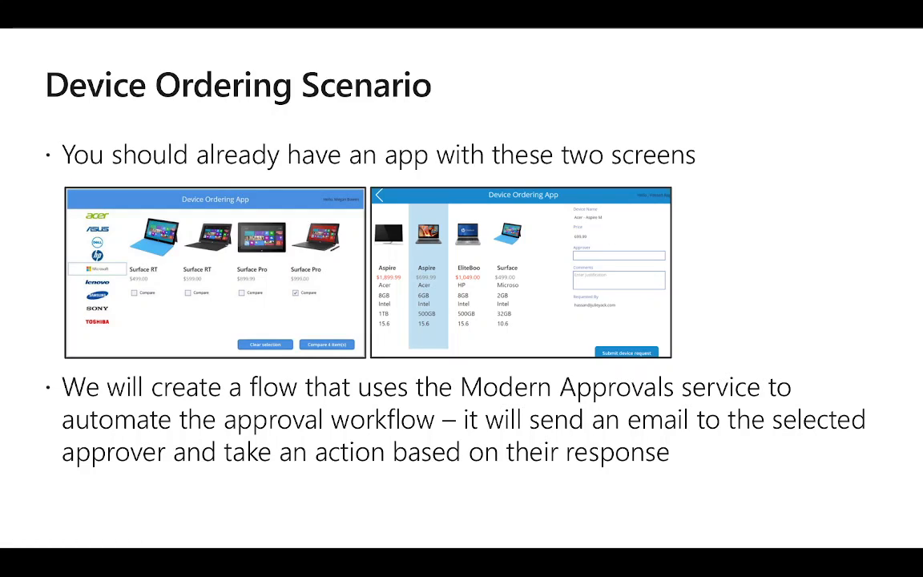
key("alt+Tab")
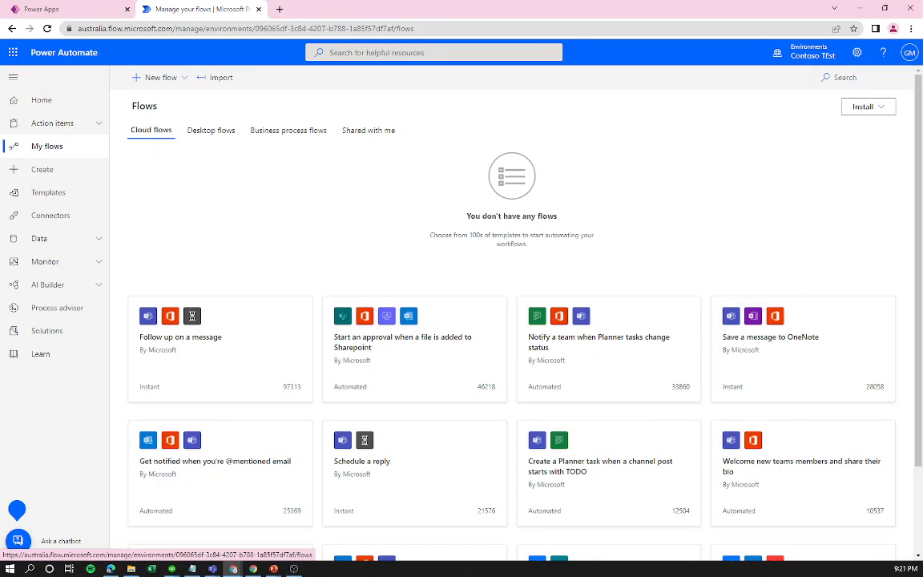
Show the New flow dropdown with its template and blank cloud flow types.
left_click(161, 80)
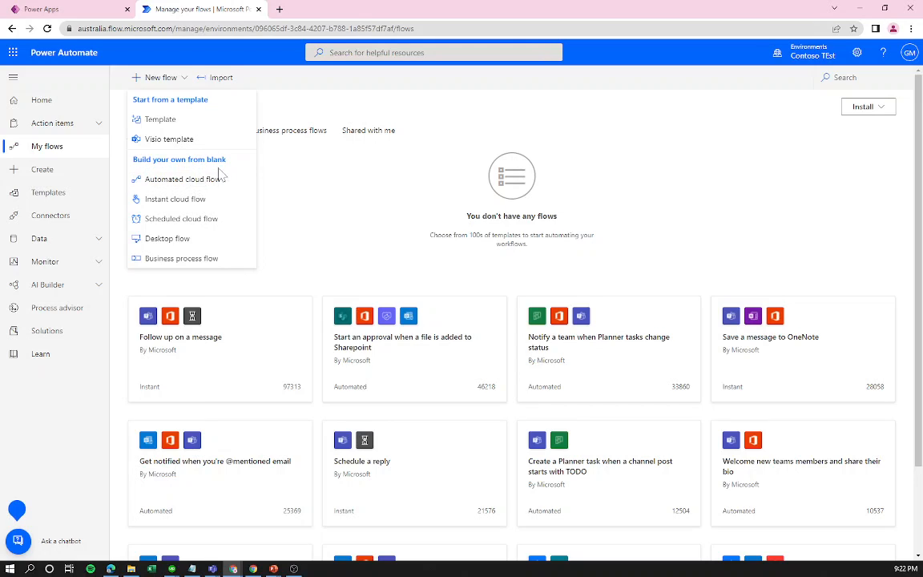
Start an automated cloud flow using the Dataverse 'When a row is added, modified or deleted' trigger.
left_click(185, 181)
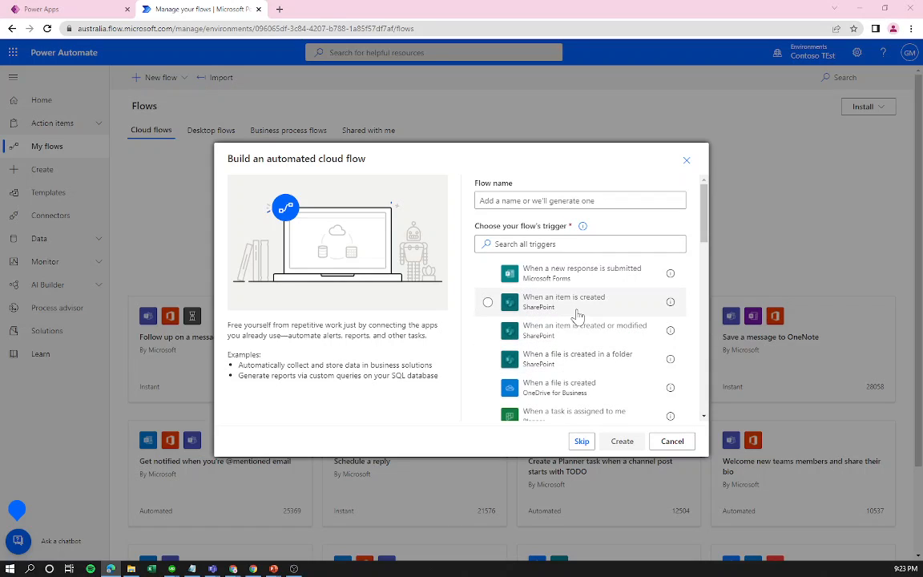
scroll(602, 359, "down", 3)
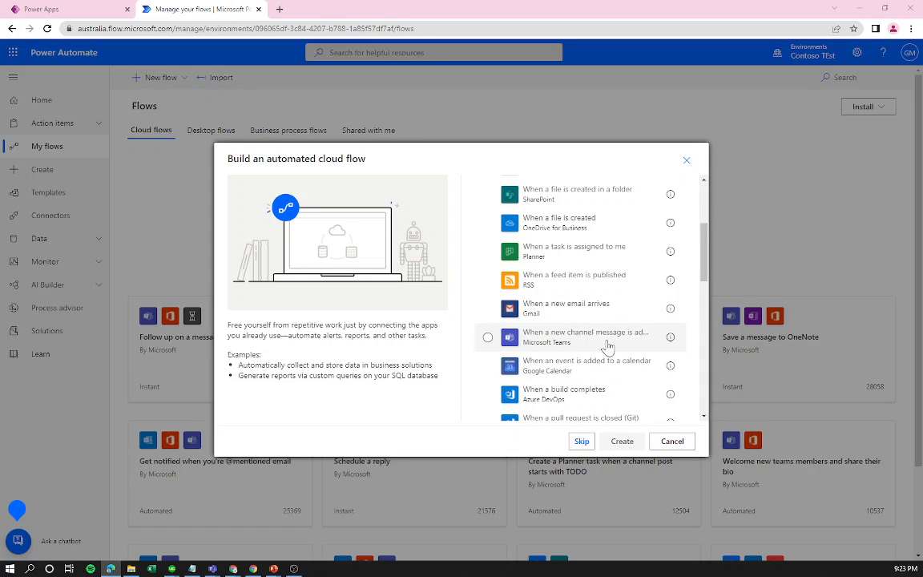
scroll(594, 354, "down", 1)
scroll(594, 354, "down", 1)
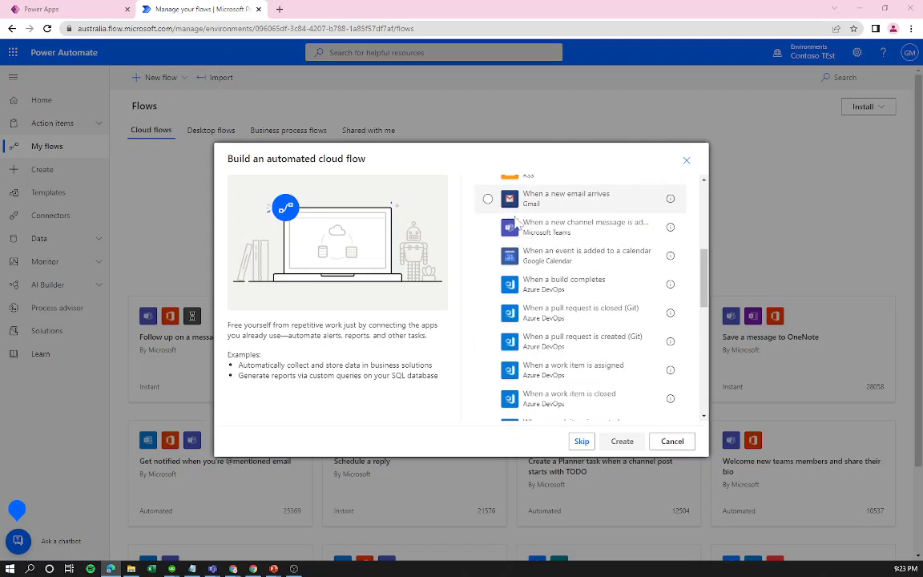
scroll(583, 346, "down", 3)
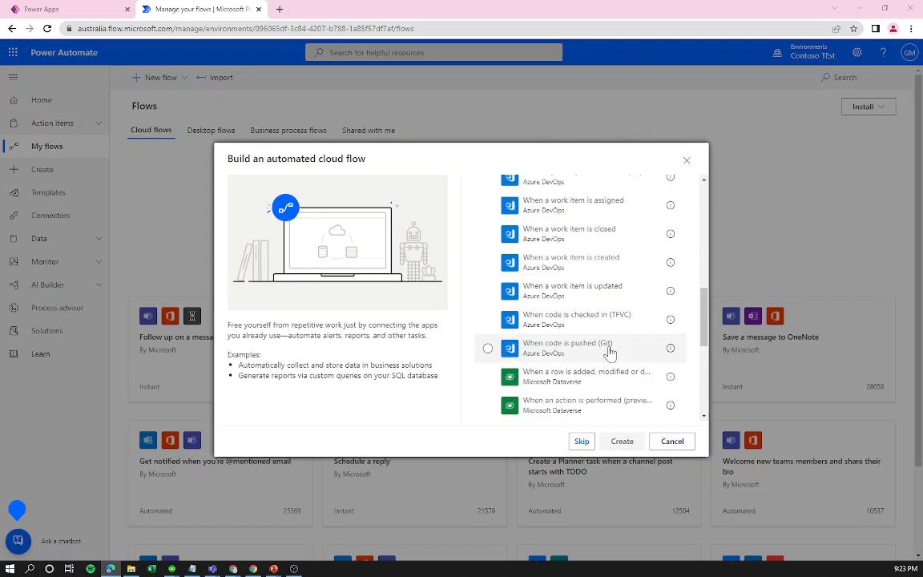
scroll(583, 314, "up", 5)
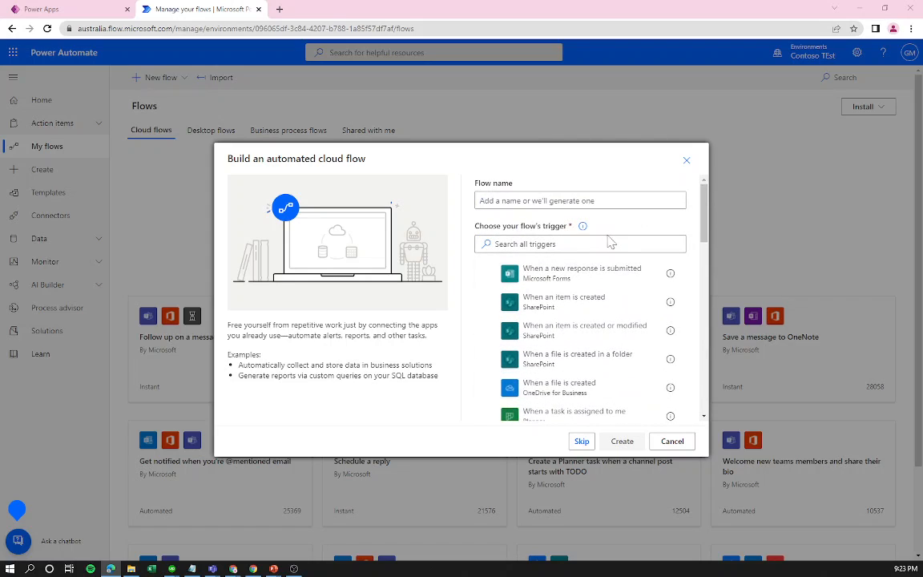
scroll(614, 264, "down", 10)
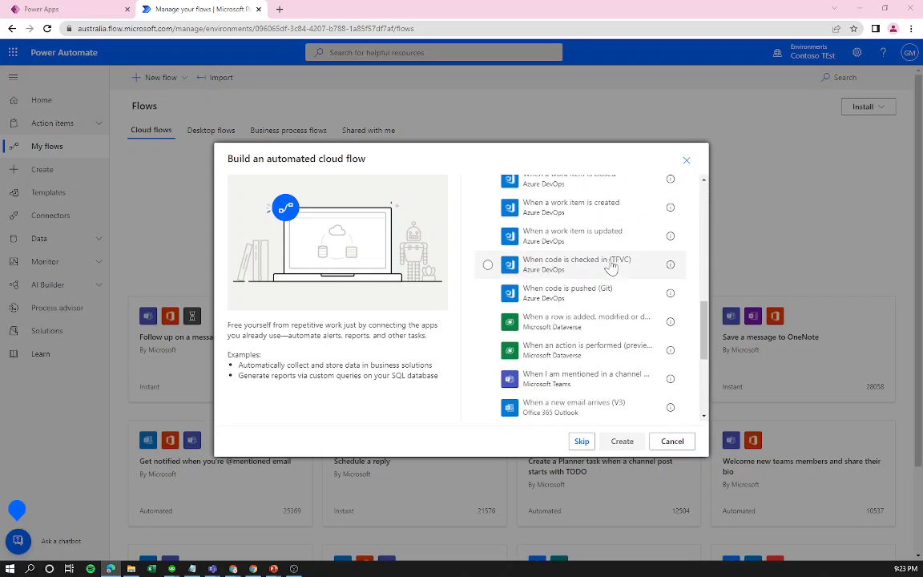
scroll(596, 308, "up", 3)
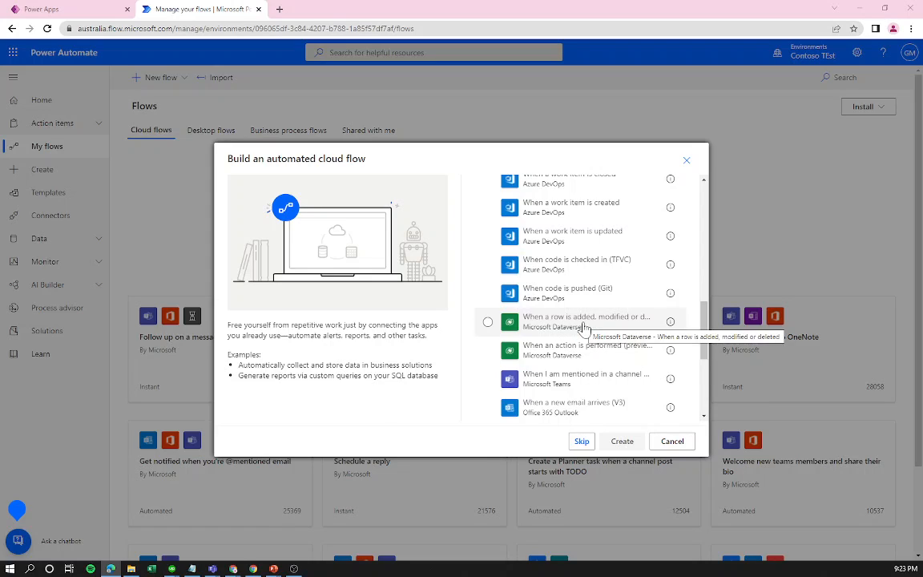
left_click(582, 325)
scroll(497, 280, "up", 10)
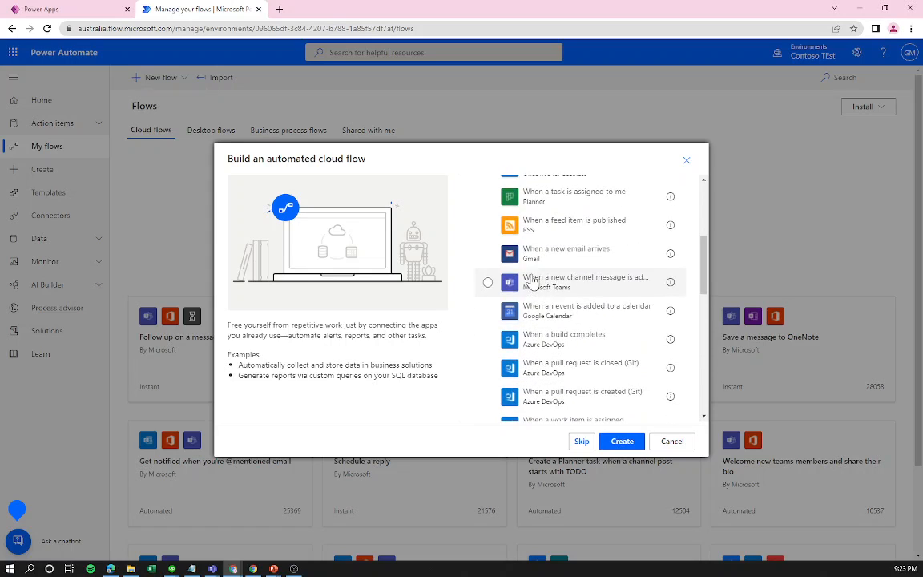
type("cataverse")
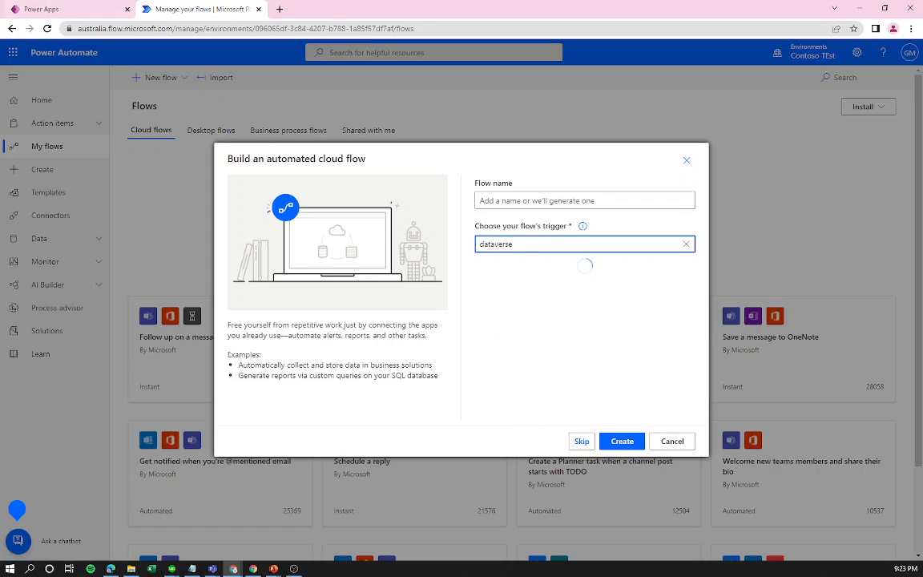
key("alt+Tab")
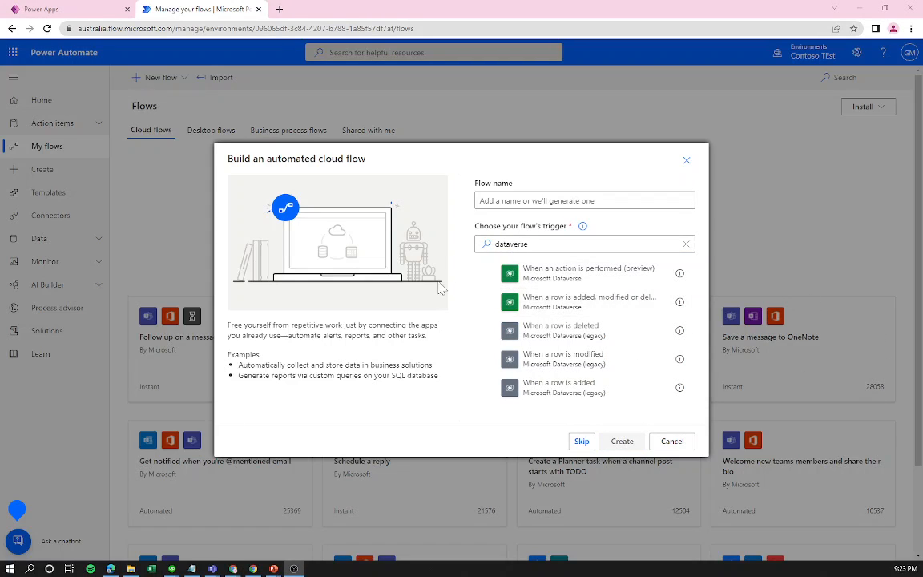
left_click(561, 307)
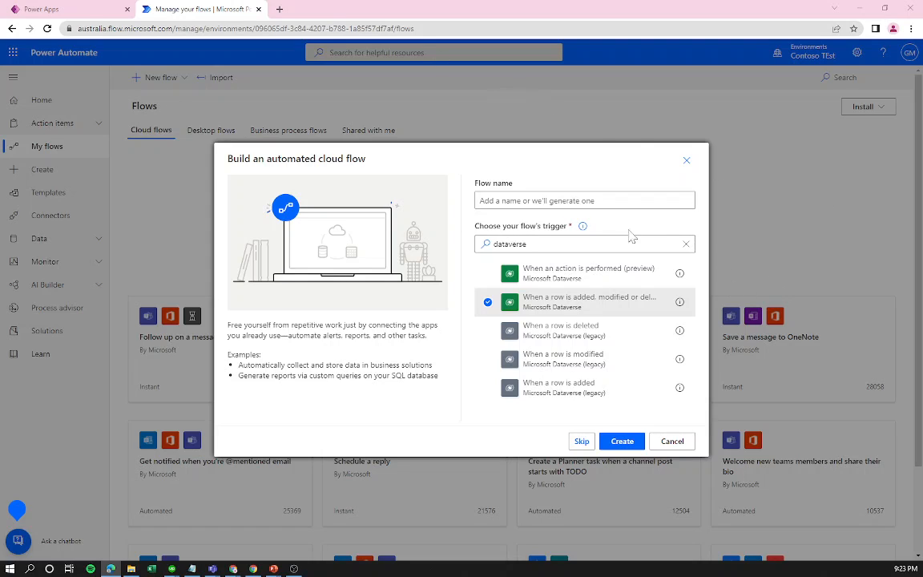
Name the flow 'New device approval request' and create it.
left_click(546, 200)
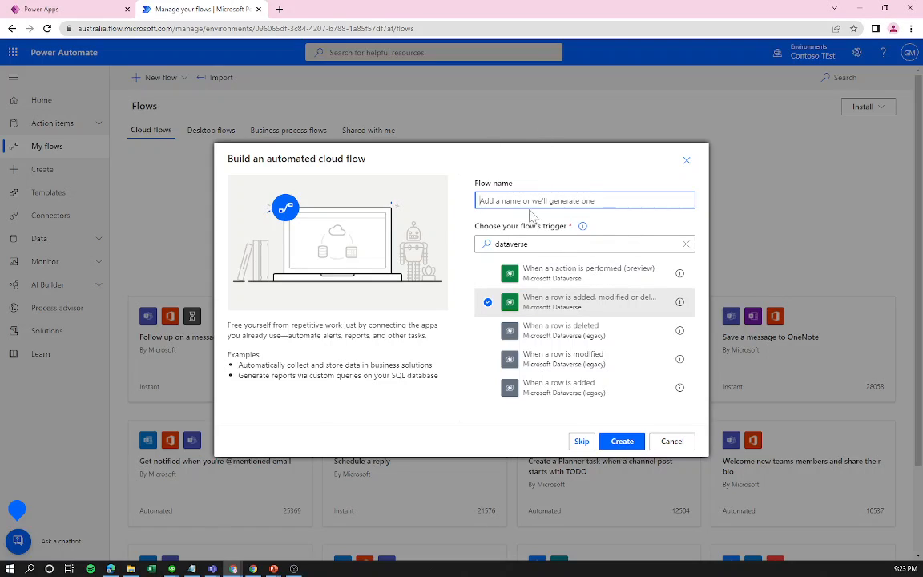
type("New device appr")
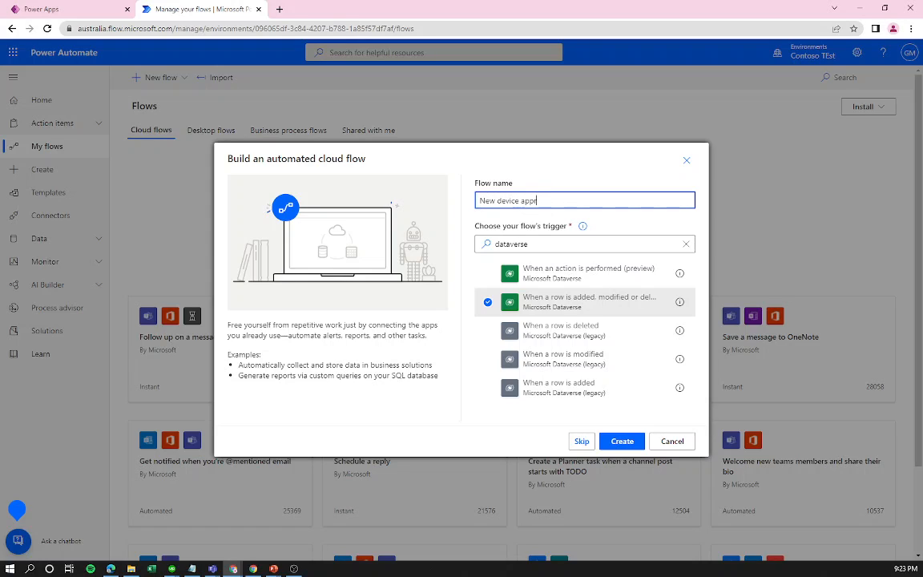
type("oval request")
left_click(621, 441)
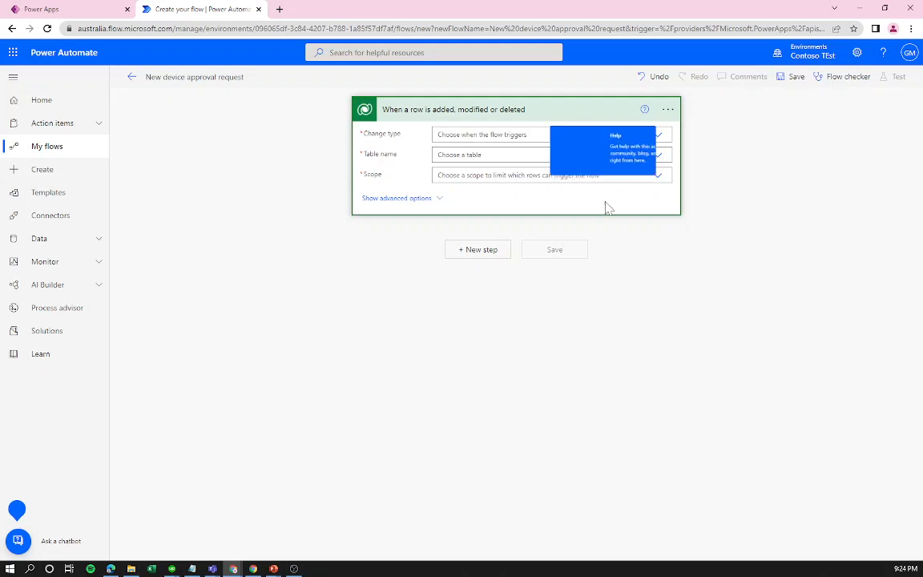
Configure the trigger with Change type Added, table Device Orders and scope Organization.
left_click(644, 139)
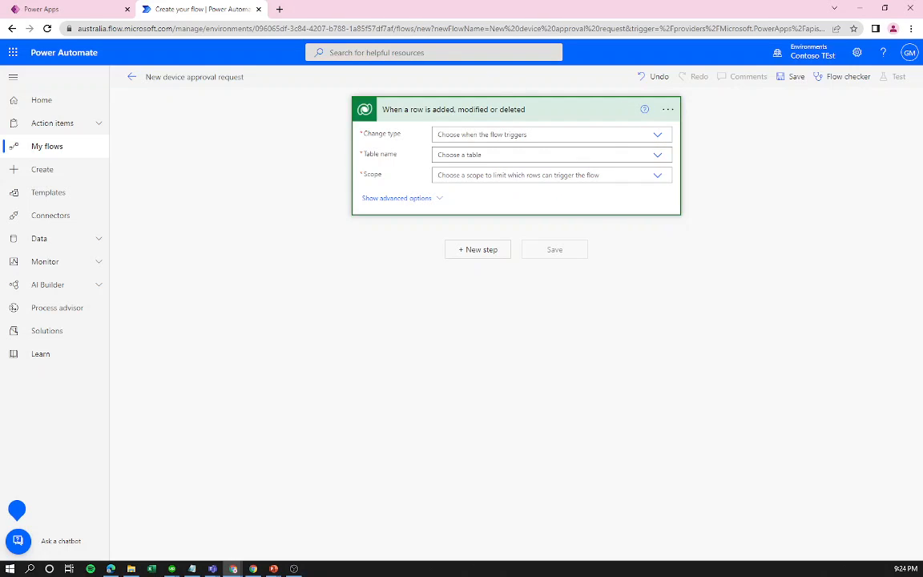
left_click(657, 134)
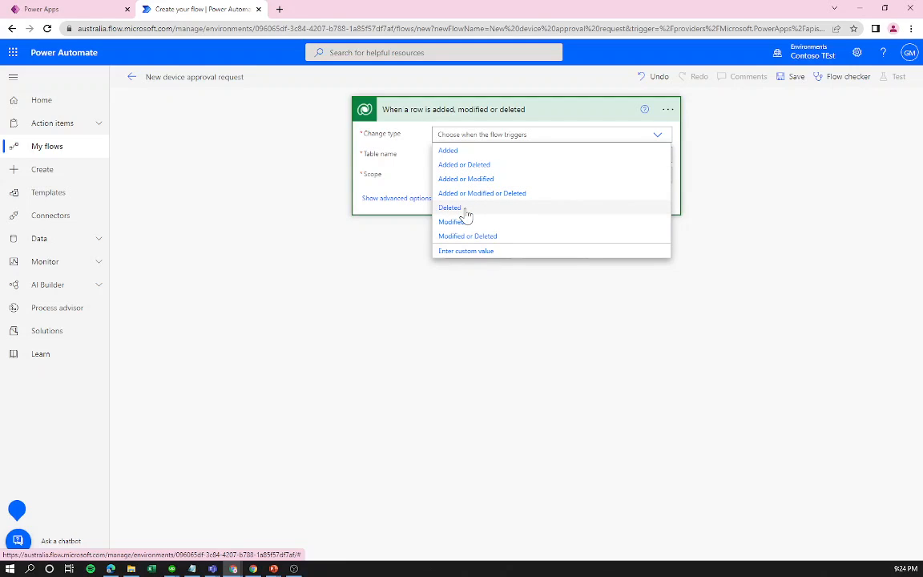
left_click(447, 151)
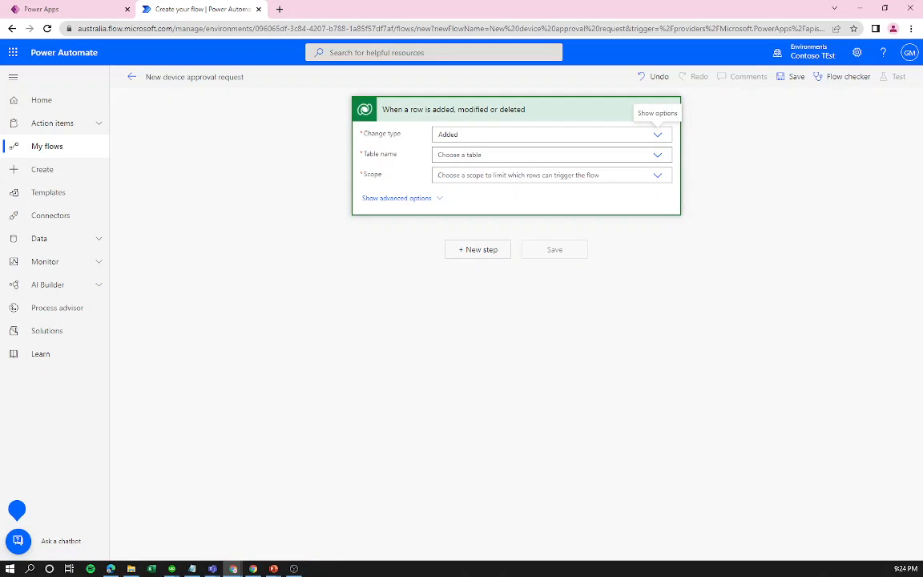
left_click(460, 155)
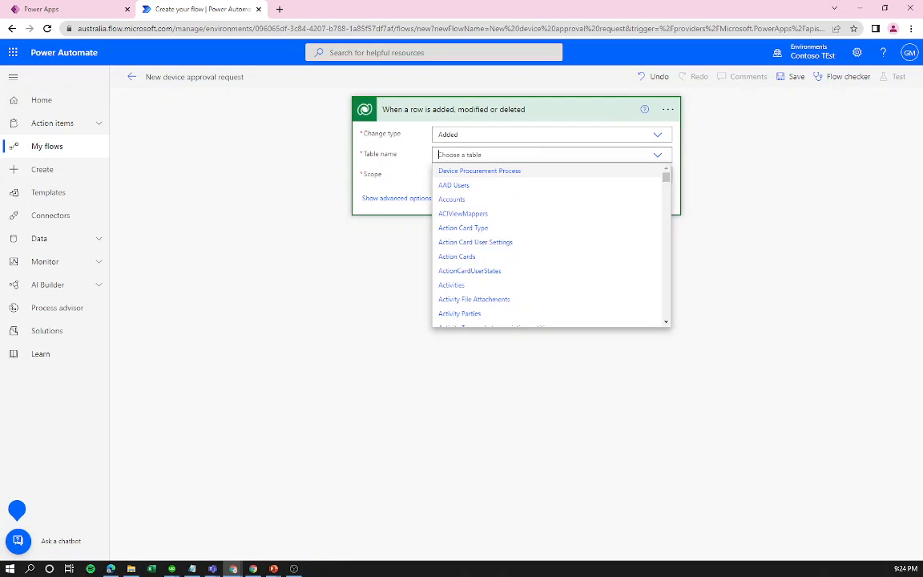
type("devi")
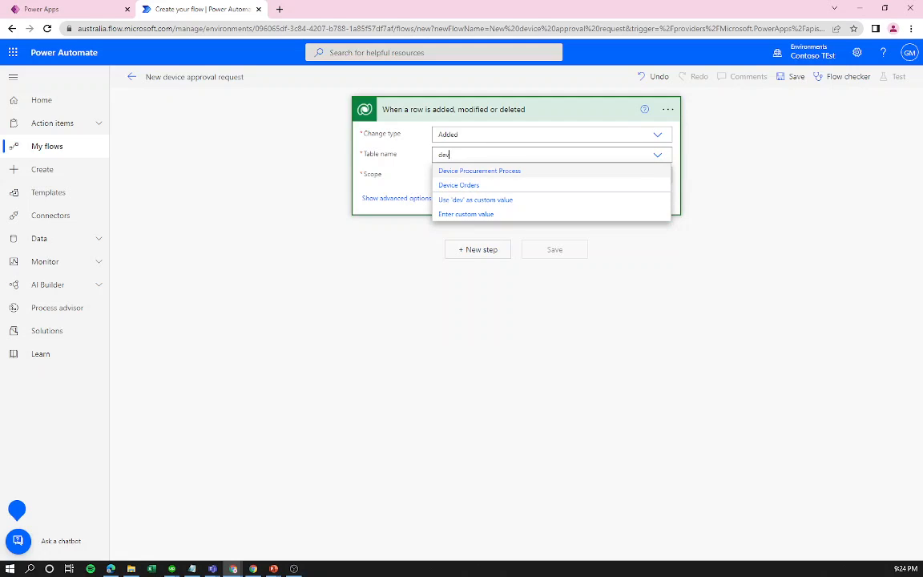
left_click(490, 185)
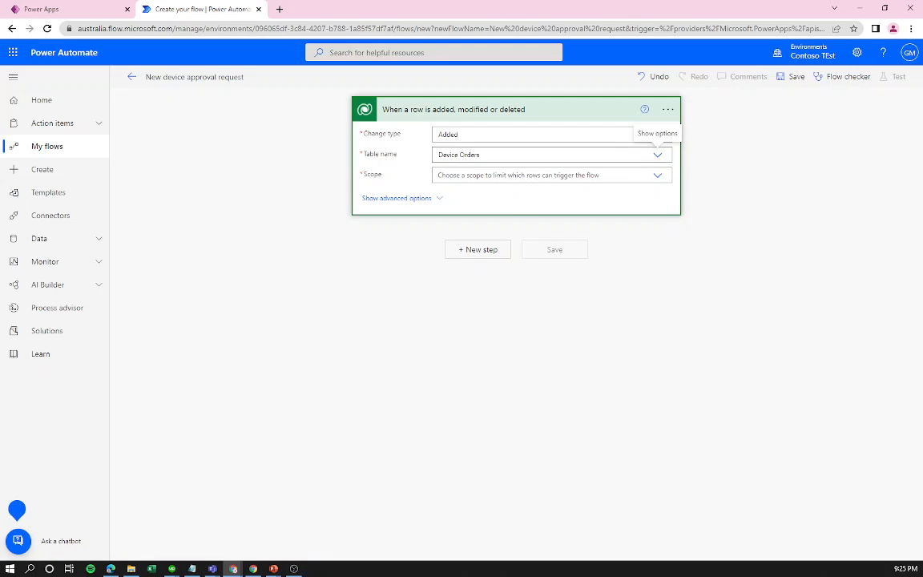
left_click(432, 176)
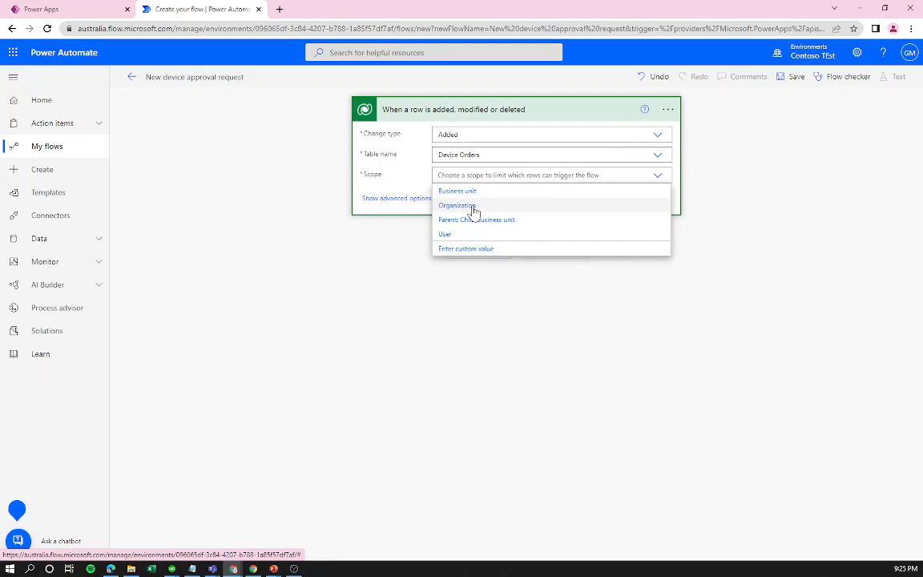
left_click(473, 207)
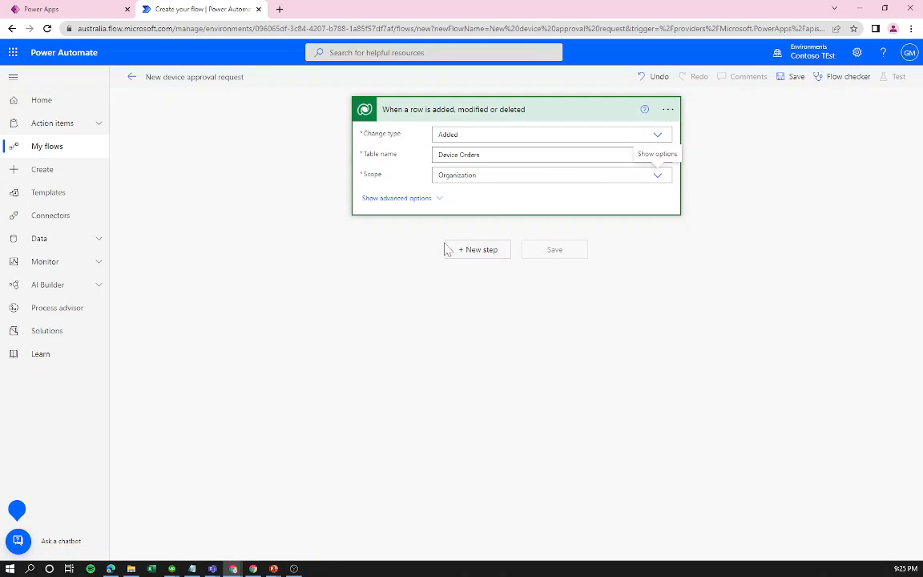
left_click(472, 249)
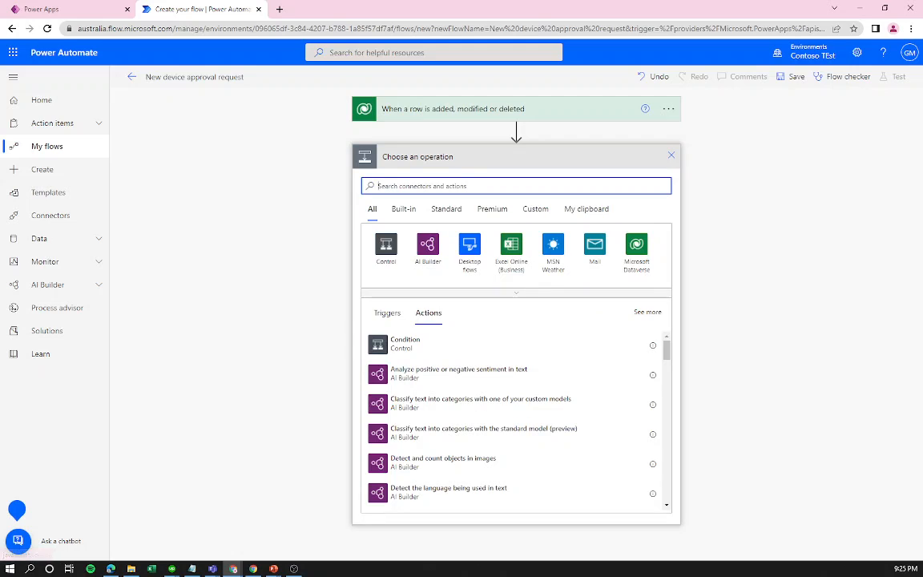
Add the Approvals connector's 'Start and wait for an approval' action after the trigger.
type("a")
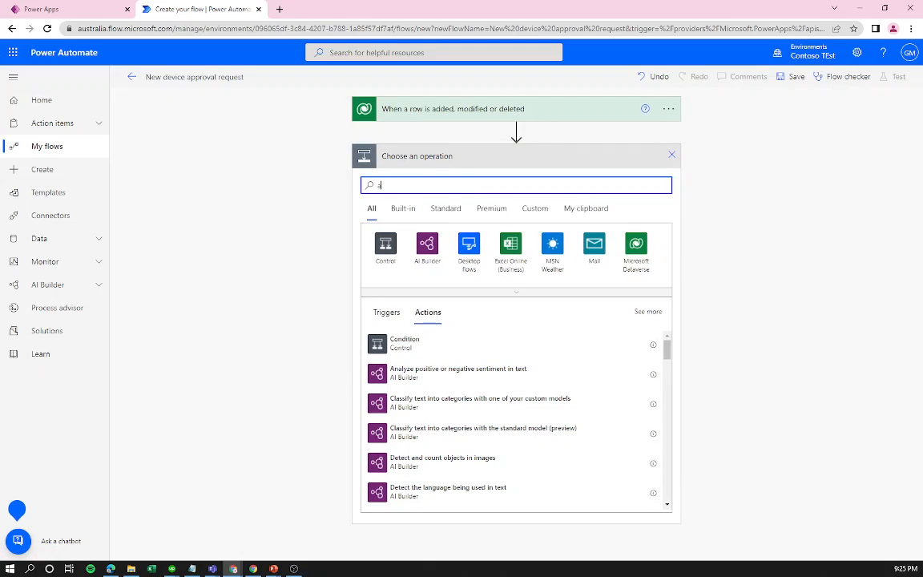
type("pprovals")
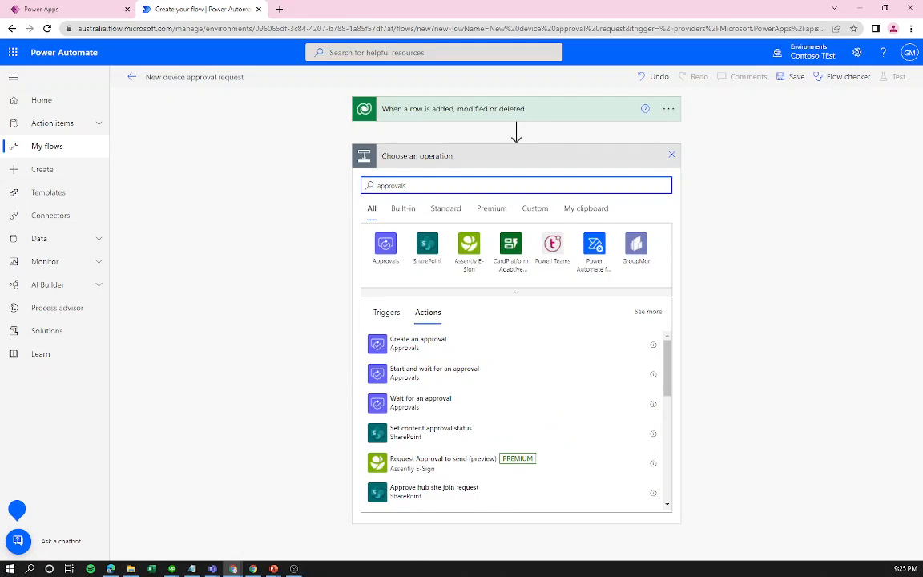
key("alt+Tab")
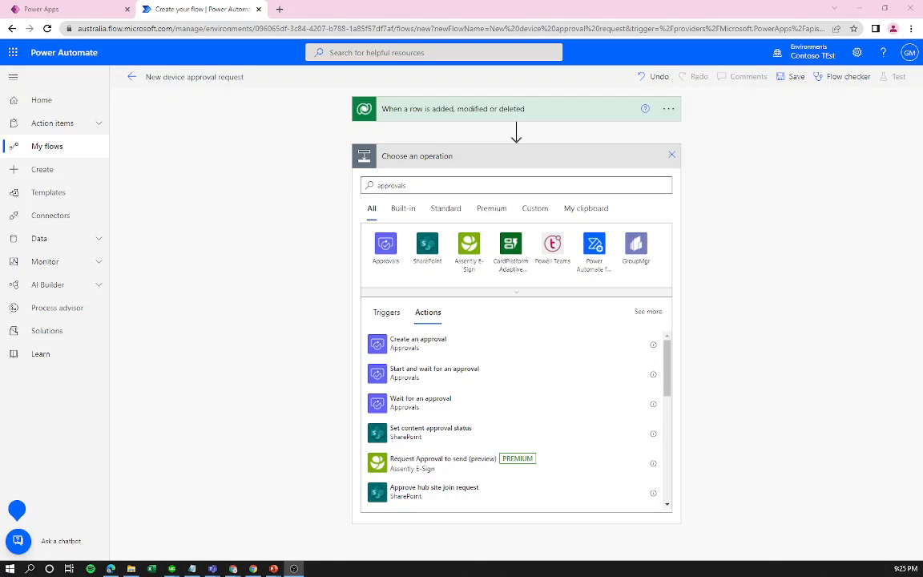
key("alt+Tab")
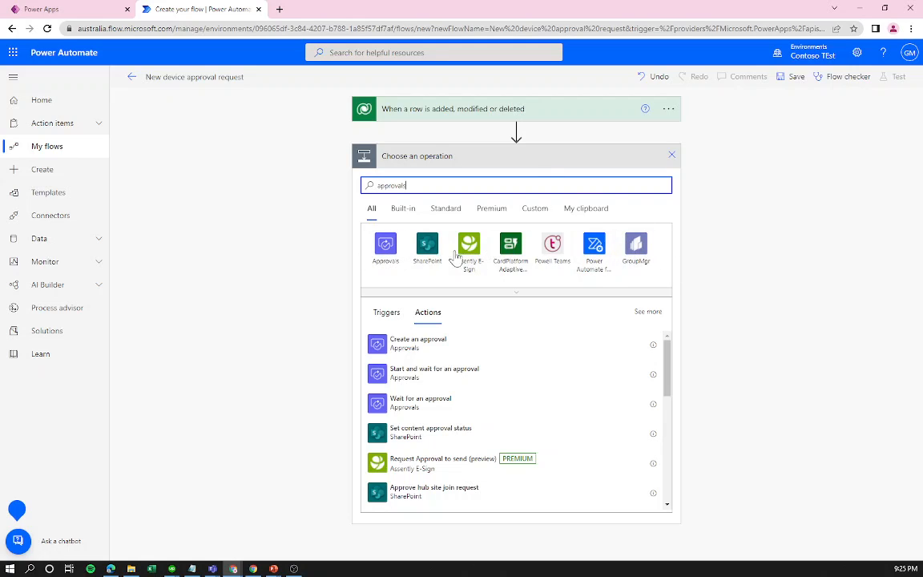
left_click(387, 255)
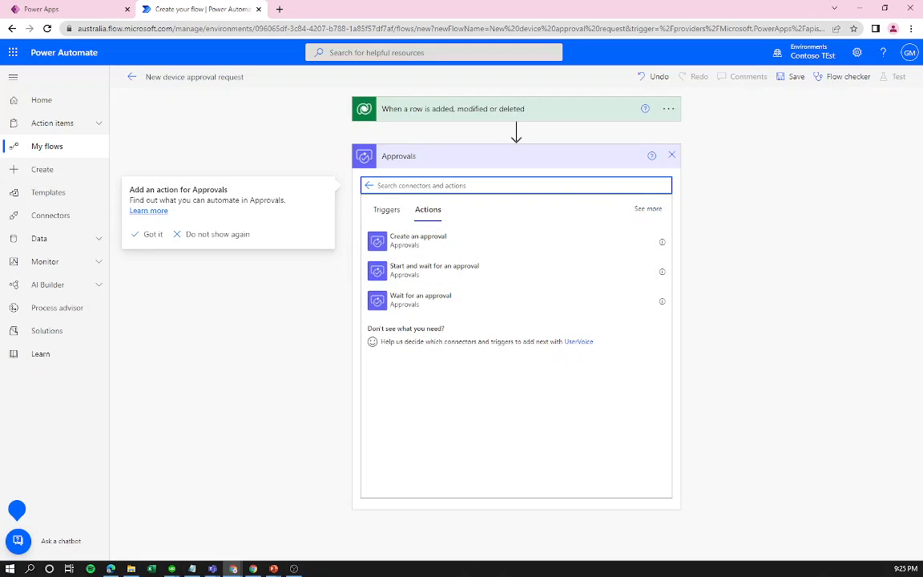
left_click(453, 278)
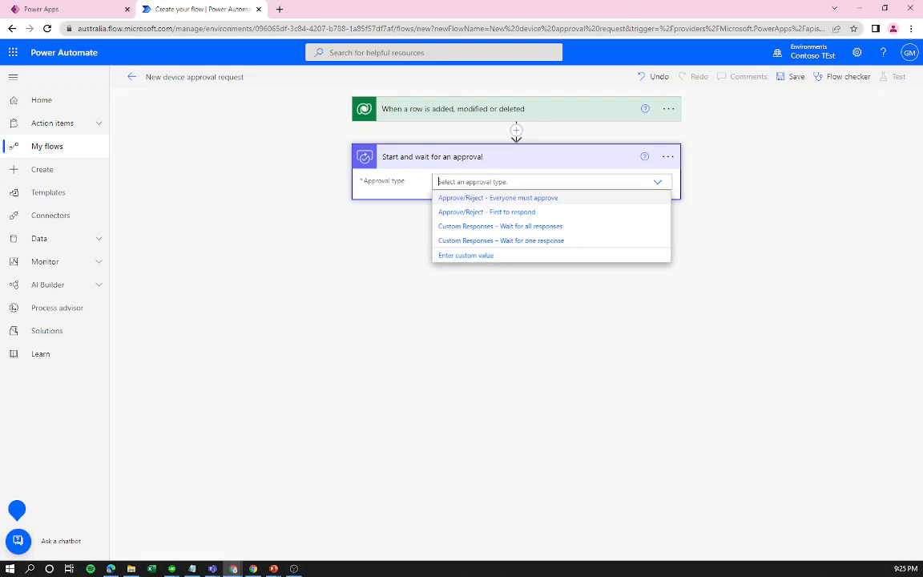
Set the approval type to Approve/Reject - First to respond and review the approval fields.
left_click(498, 213)
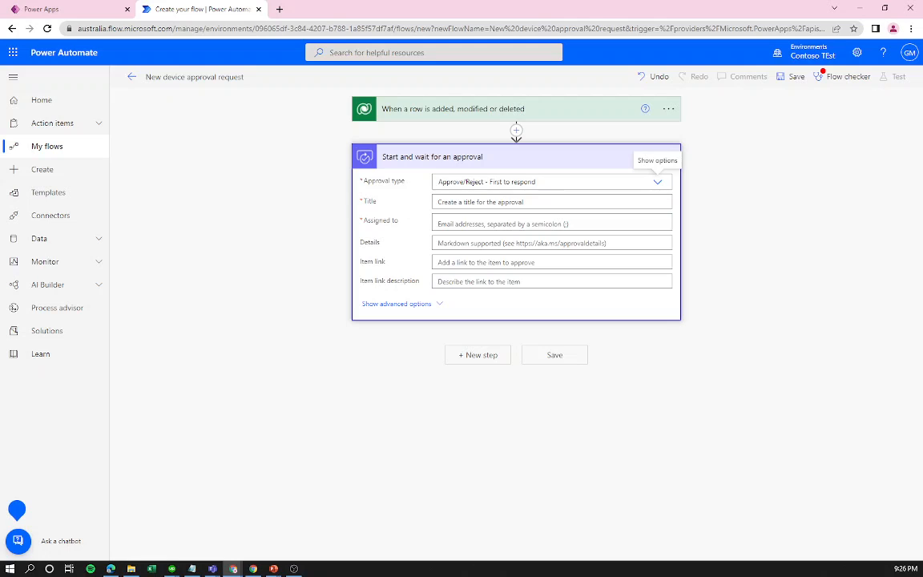
left_click(485, 202)
left_click(484, 232)
left_click(443, 255)
left_click(449, 274)
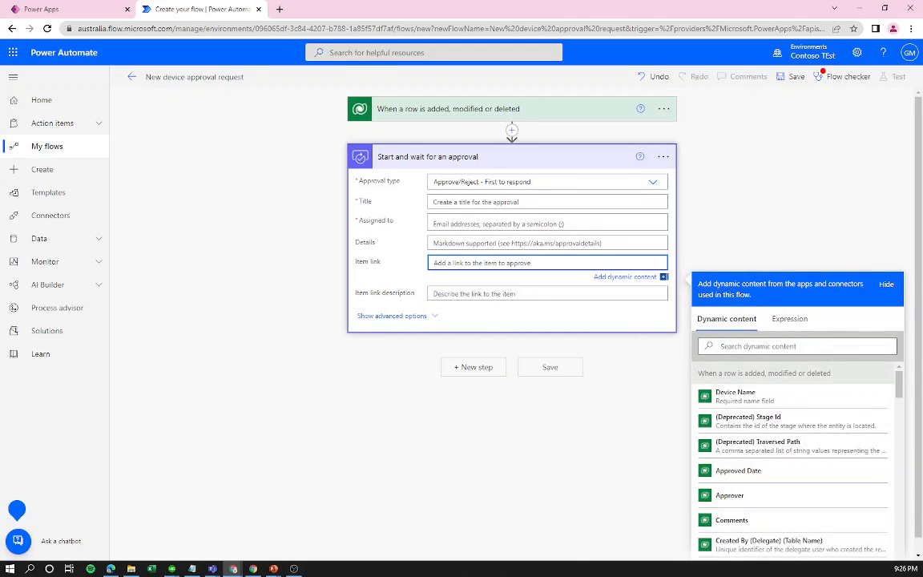
left_click(466, 294)
left_click(415, 193)
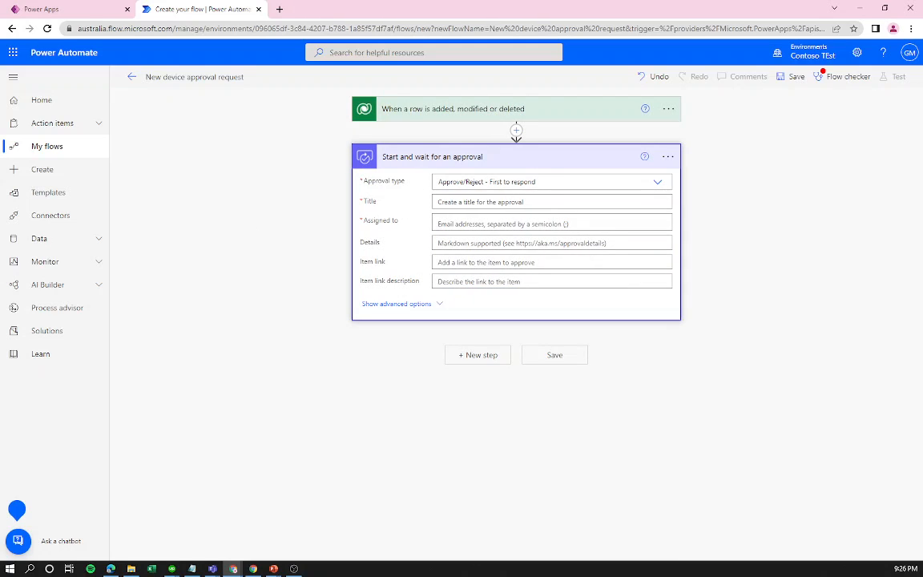
left_click(561, 202)
Begin the approval Title with 'New device request for' and browse the dynamic content list.
type("New device request for")
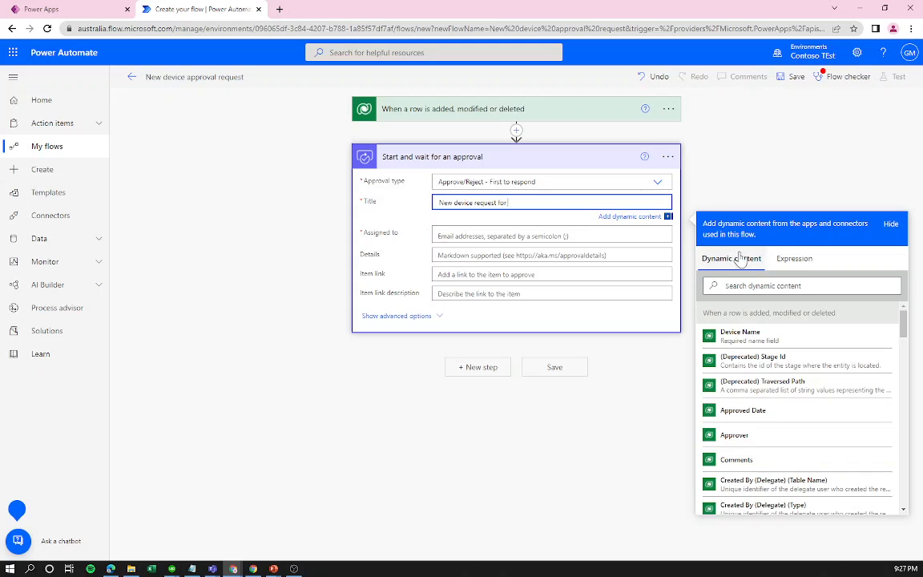
scroll(713, 397, "down", 4)
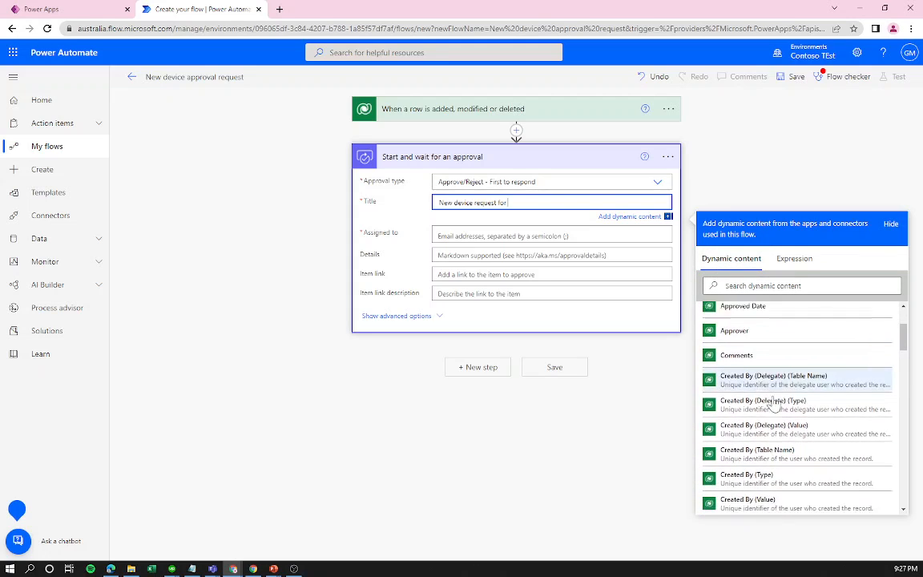
scroll(773, 410, "down", 2)
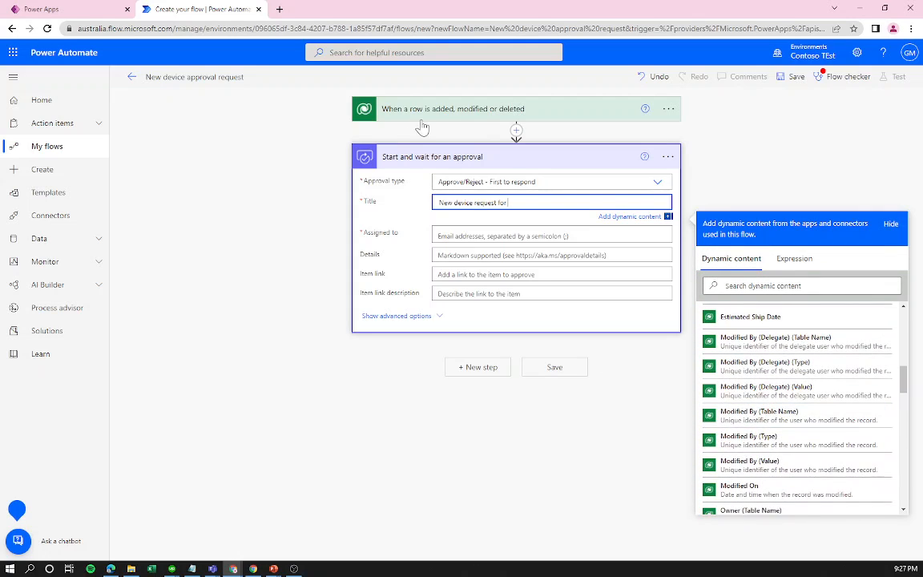
scroll(831, 445, "down", 4)
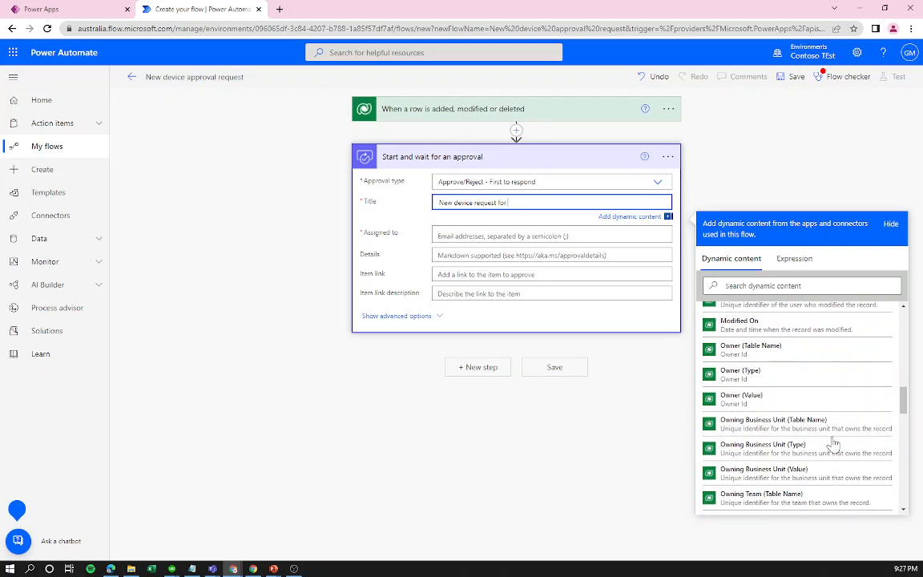
scroll(831, 445, "down", 5)
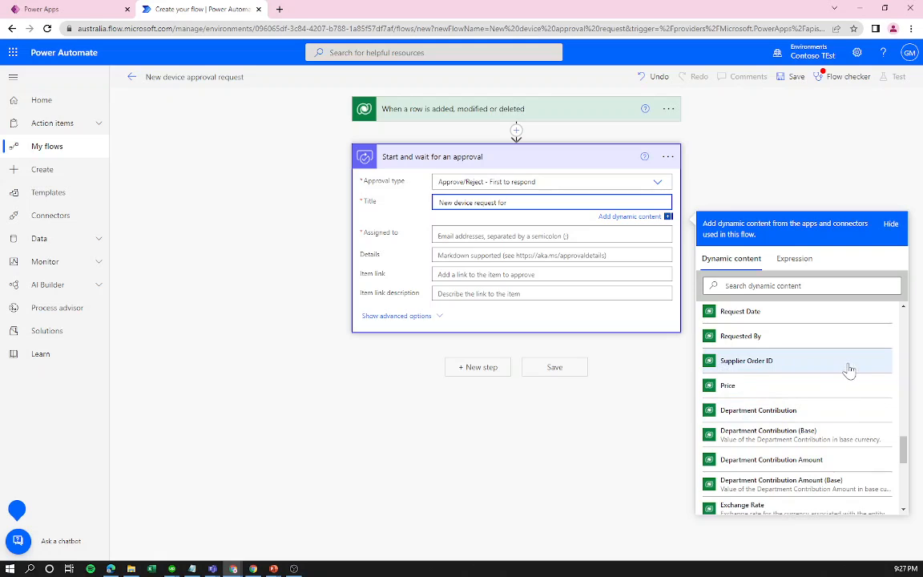
scroll(800, 385, "down", 1)
scroll(801, 386, "down", 2)
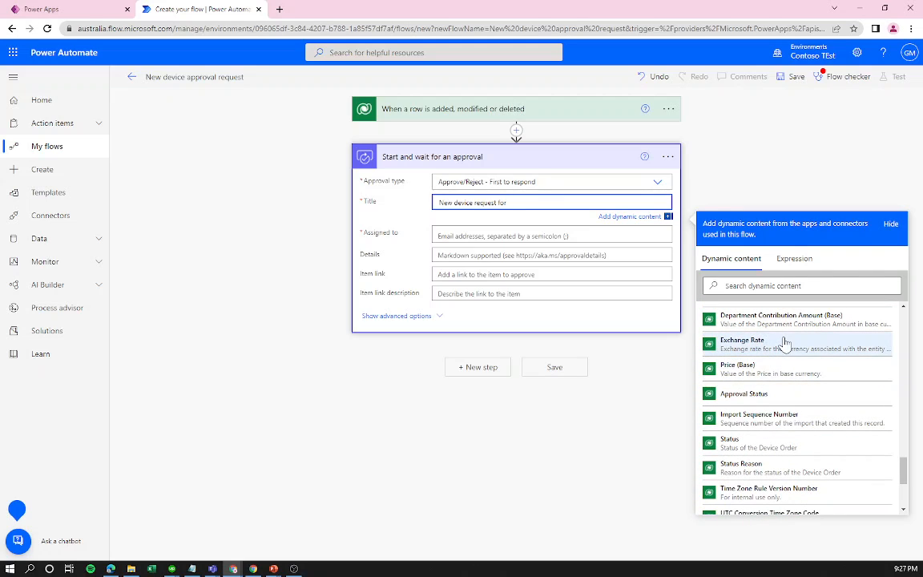
scroll(789, 392, "down", 3)
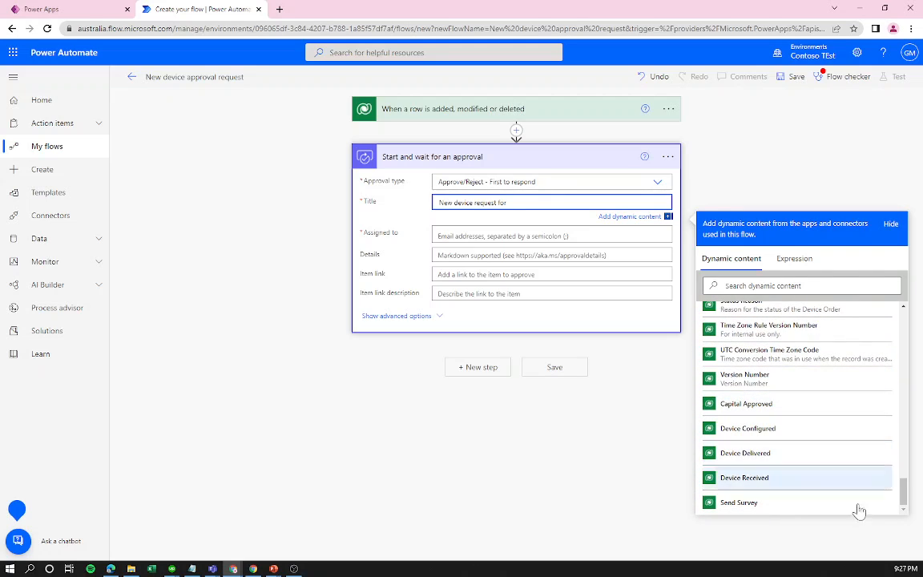
scroll(851, 434, "up", 10)
scroll(817, 417, "up", 5)
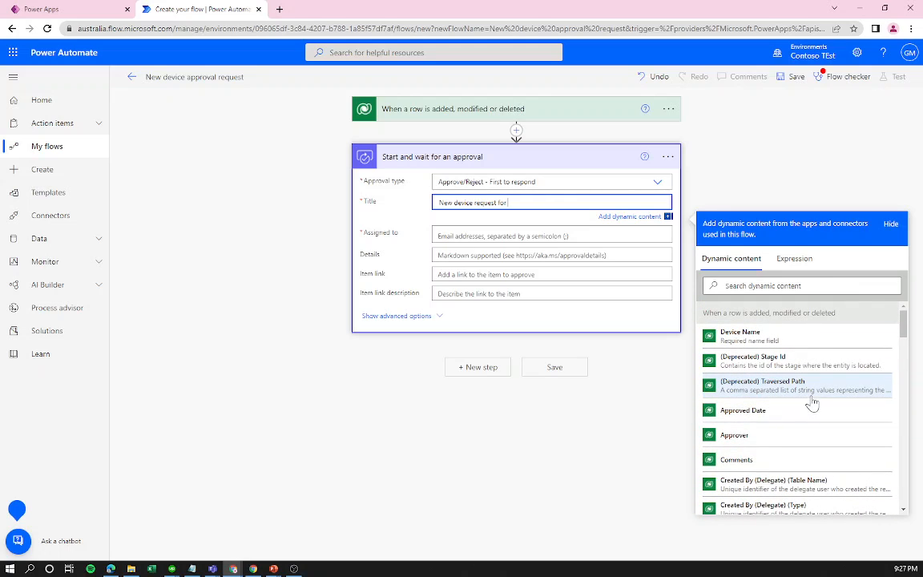
scroll(803, 412, "down", 3)
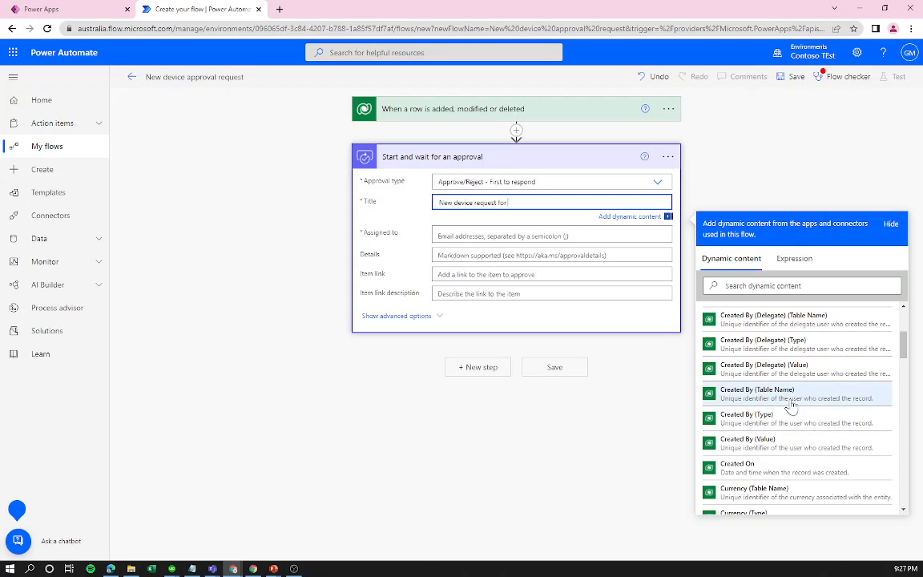
scroll(823, 402, "down", 2)
scroll(822, 402, "down", 2)
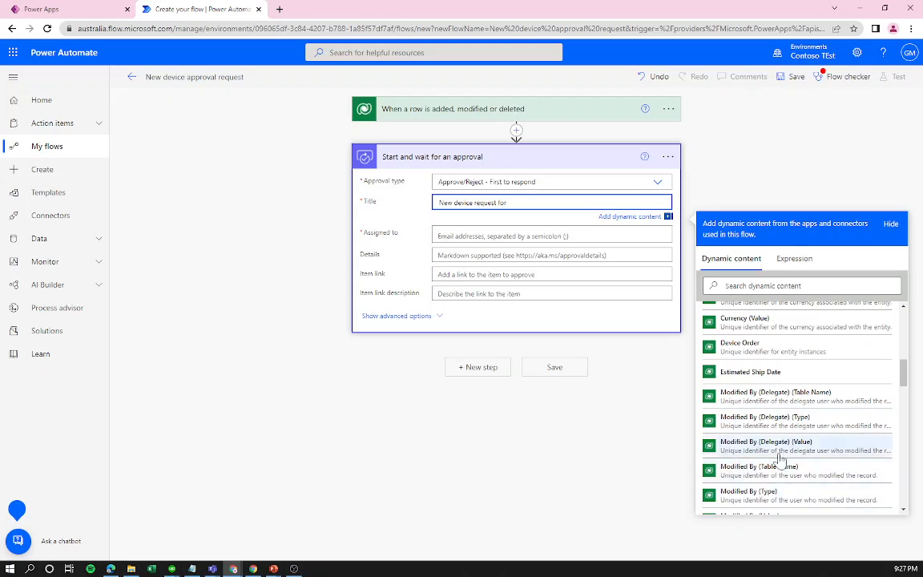
scroll(779, 459, "down", 3)
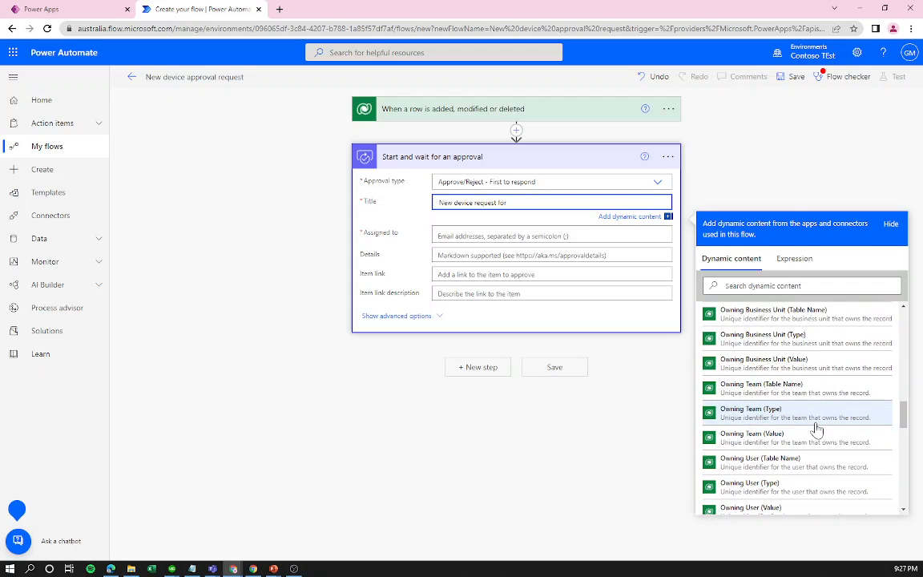
Append the Device Name dynamic value to the title, found by searching 'dev'.
left_click(781, 284)
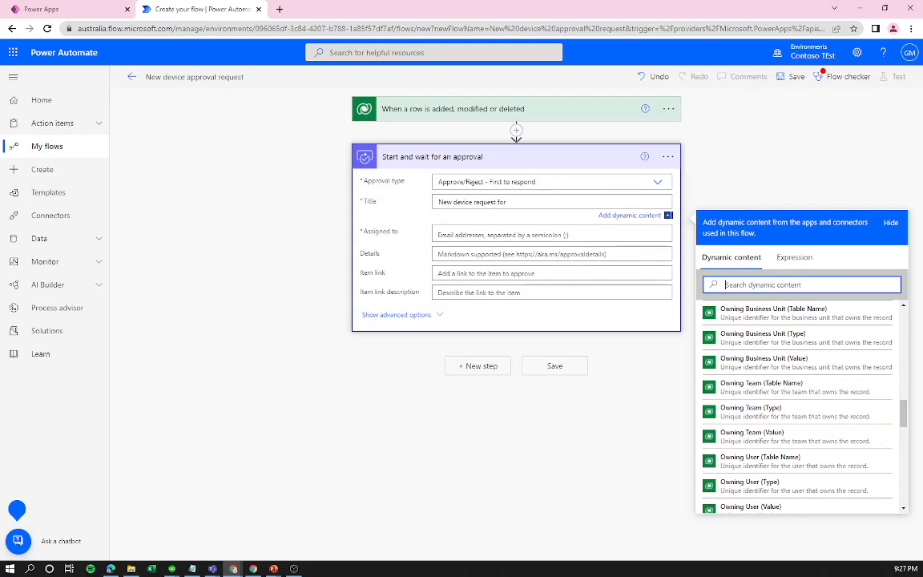
type("devic")
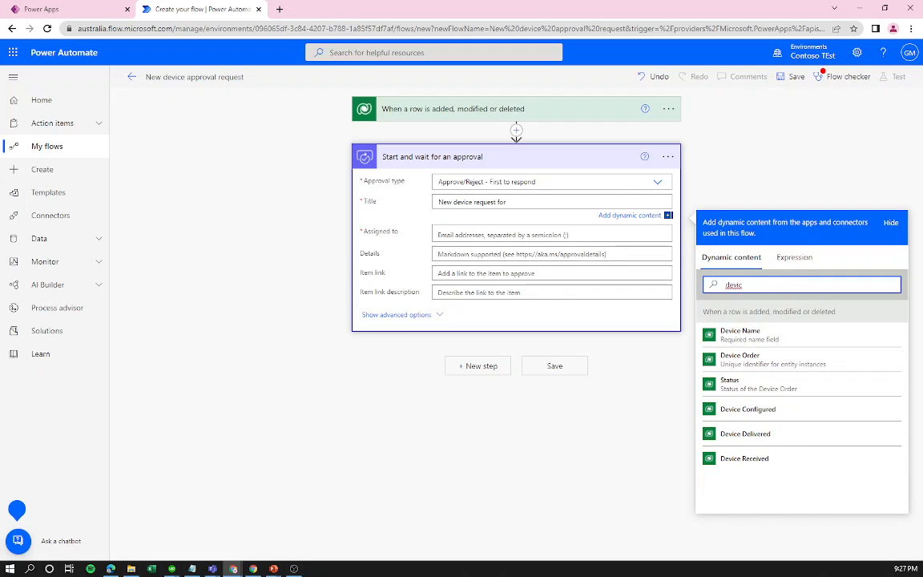
left_click(761, 338)
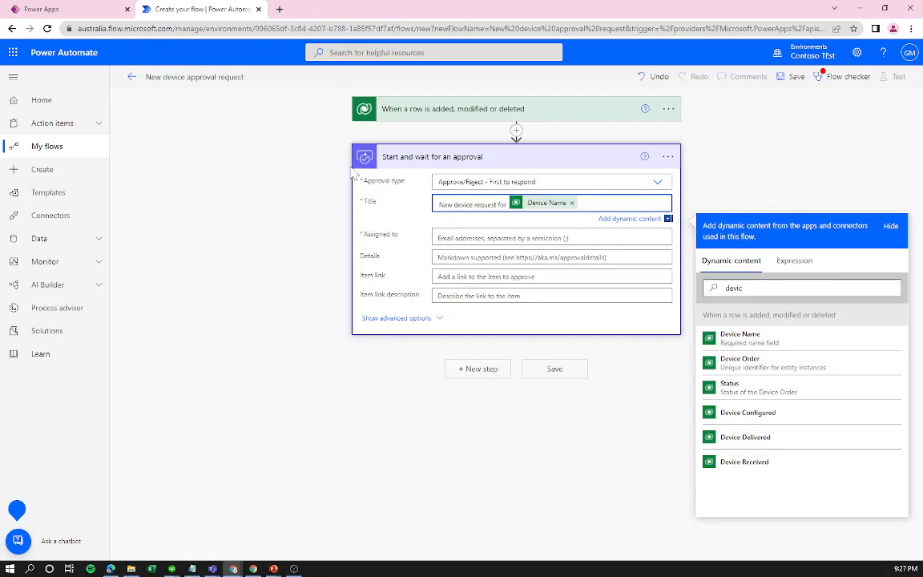
key("Tab")
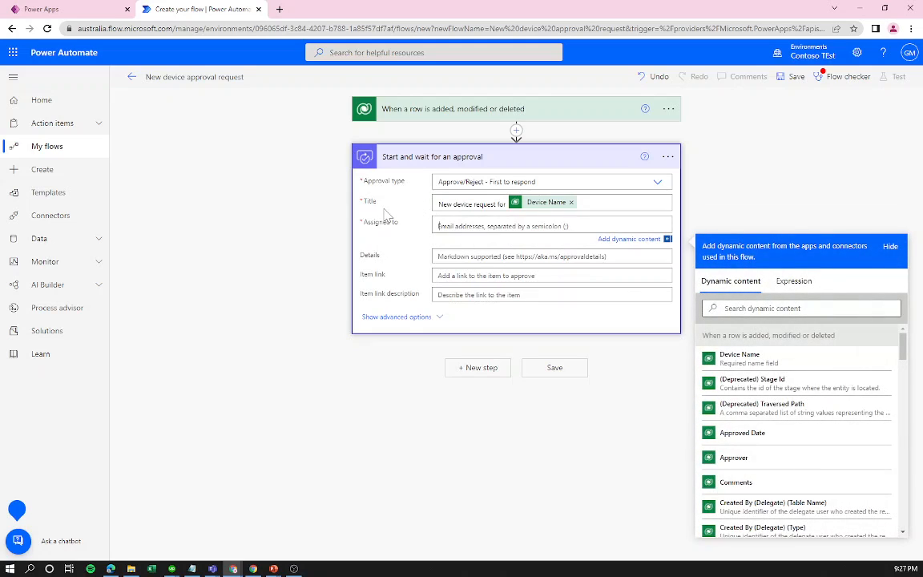
Check the Device Ordering Scenario slide, then return to the flow editor.
mouse_move(273, 566)
left_click(280, 543)
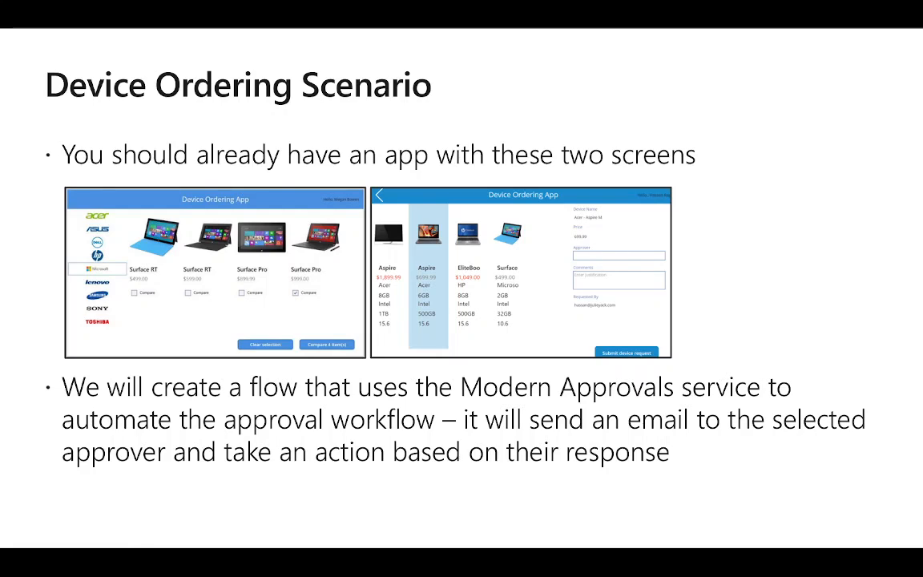
key("alt+Tab")
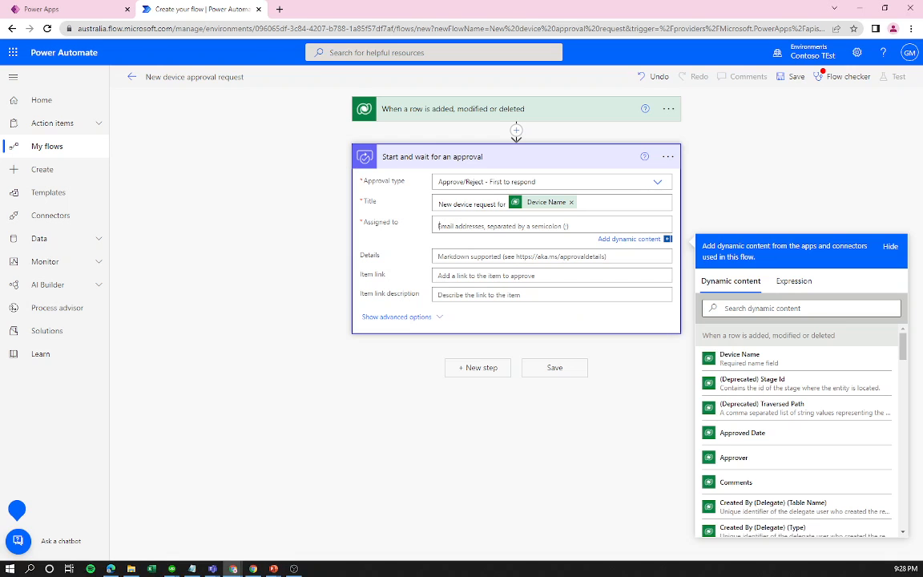
Assign the approval to the Approver dynamic value and reveal the advanced options.
left_click(763, 309)
type("apr")
key("BackSpace")
type("p")
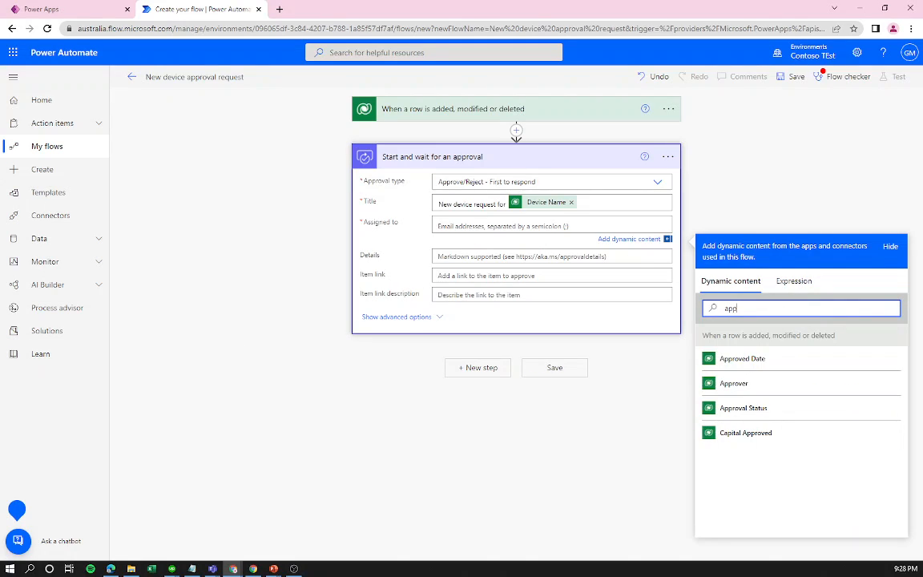
left_click(739, 385)
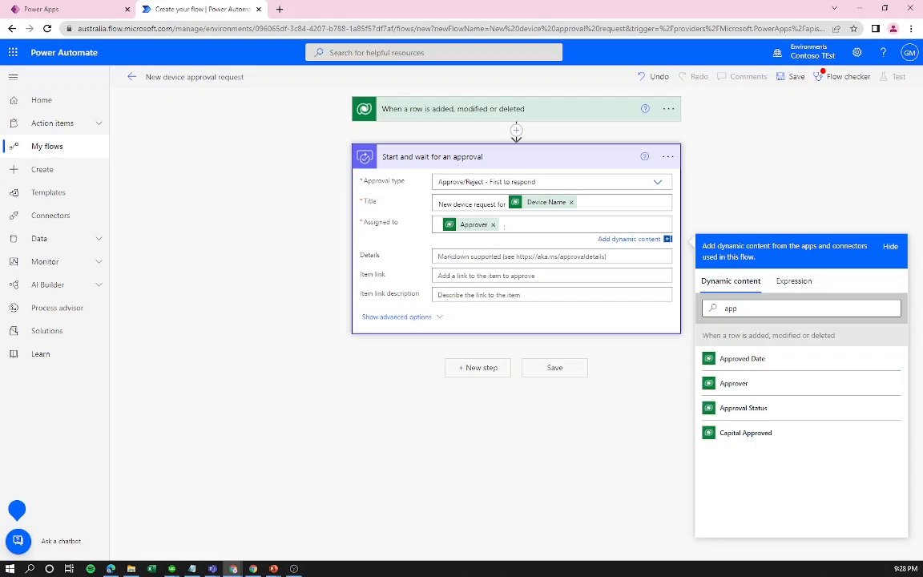
left_click(404, 319)
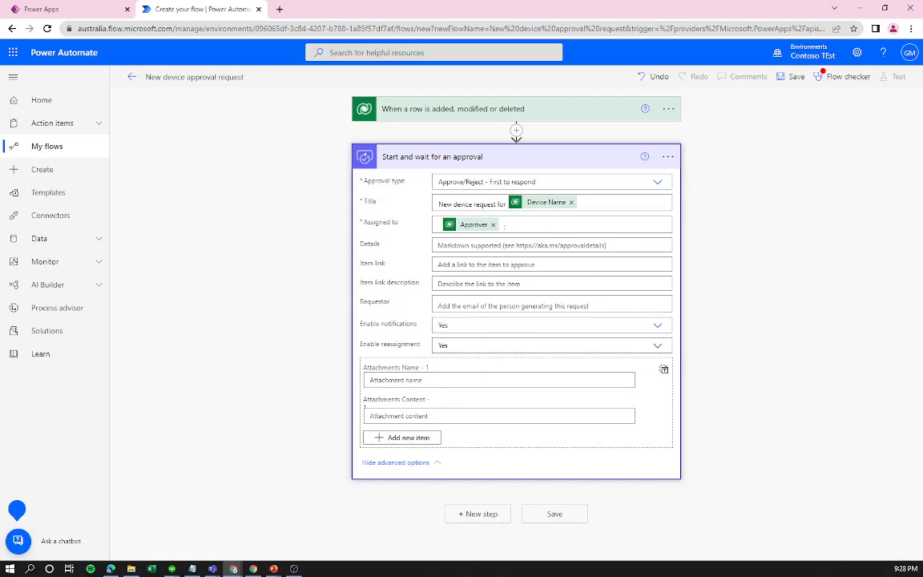
Set the approval's Requestor to the Requested By dynamic value from the Device Orders row.
left_click(552, 305)
scroll(775, 309, "down", 1)
left_click(768, 334)
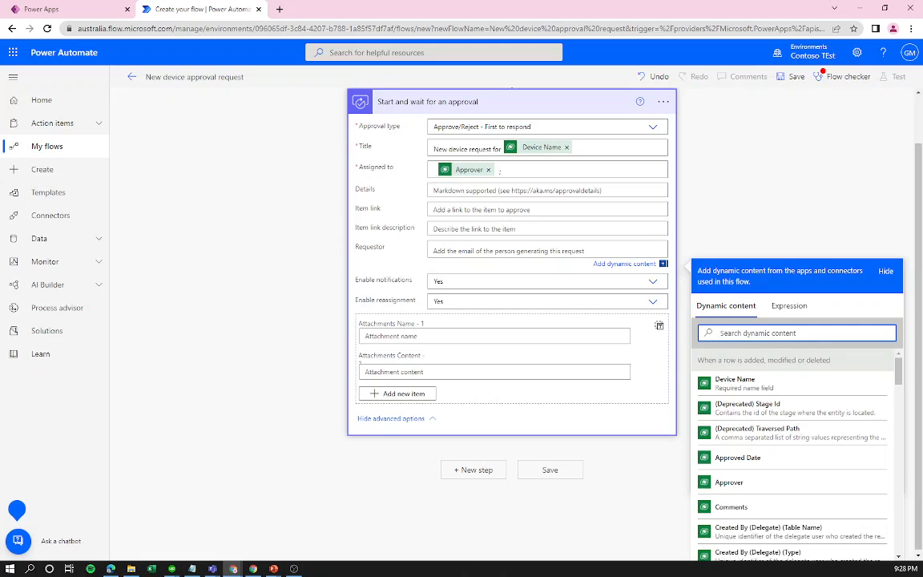
type("rque")
key("BackSpace")
key("BackSpace")
key("BackSpace")
type("req")
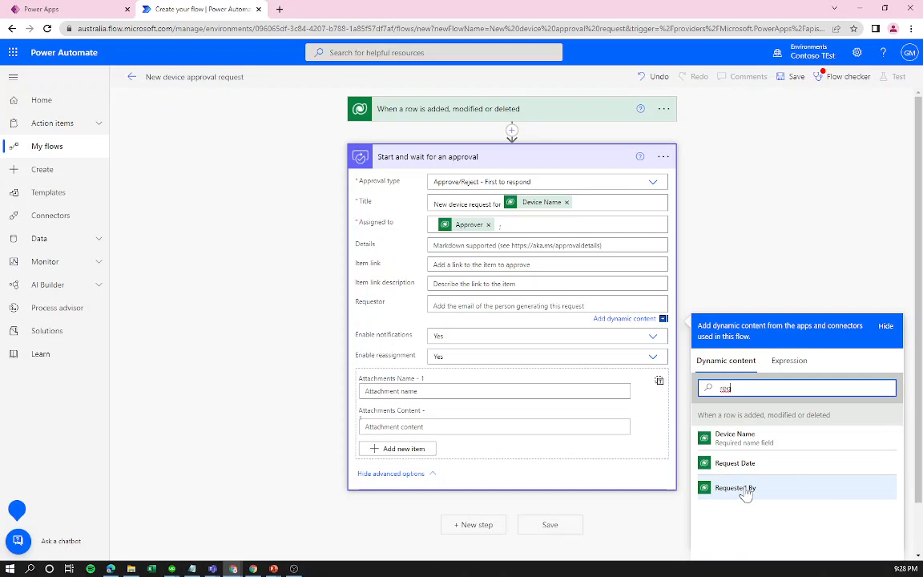
left_click(753, 489)
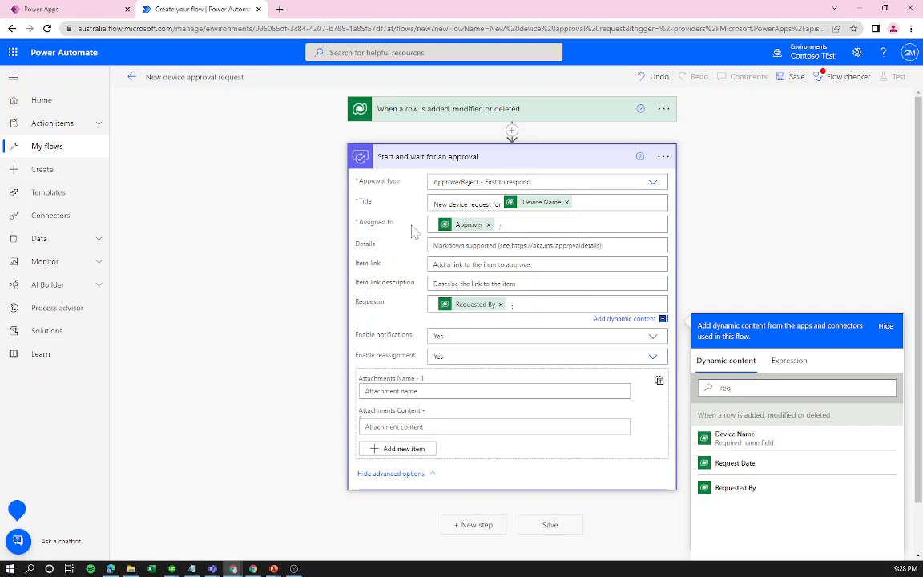
left_click(481, 245)
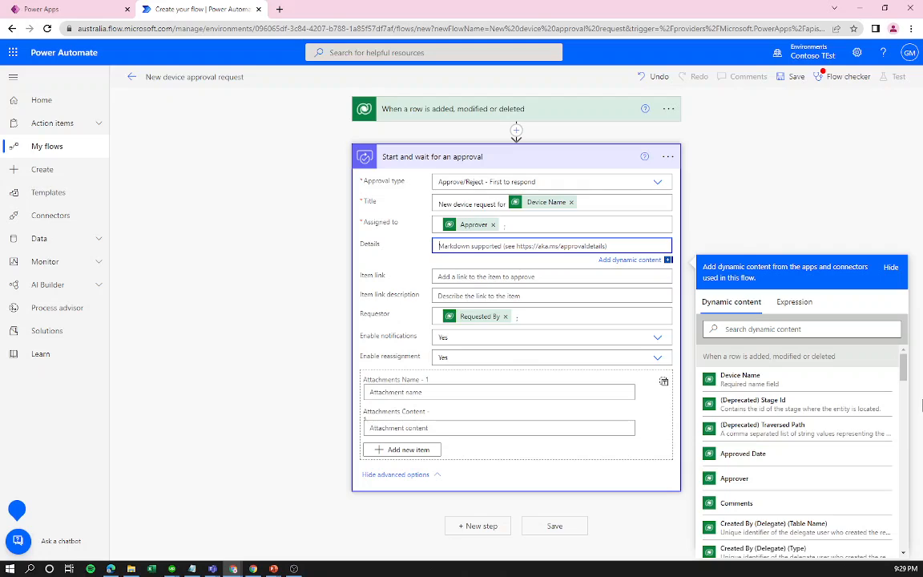
Write 'A new device has been requested' in Details and add the Device Name field below.
type("A new")
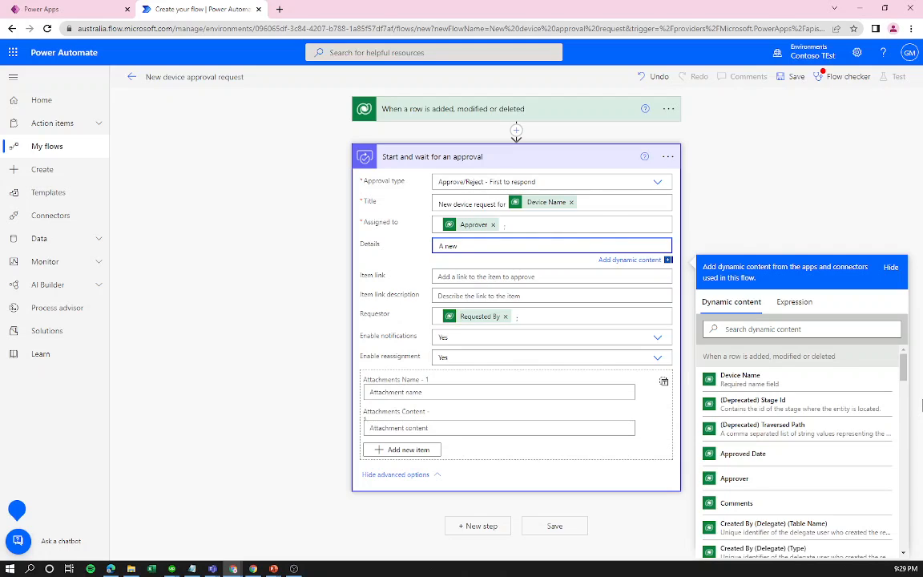
type(" device has been requested")
key("Return")
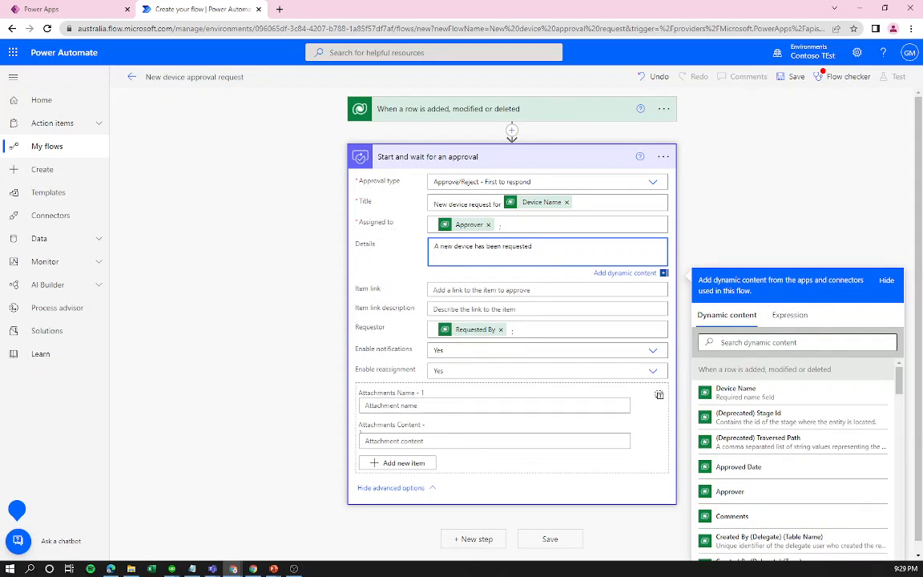
left_click(797, 342)
type("dev")
left_click(734, 389)
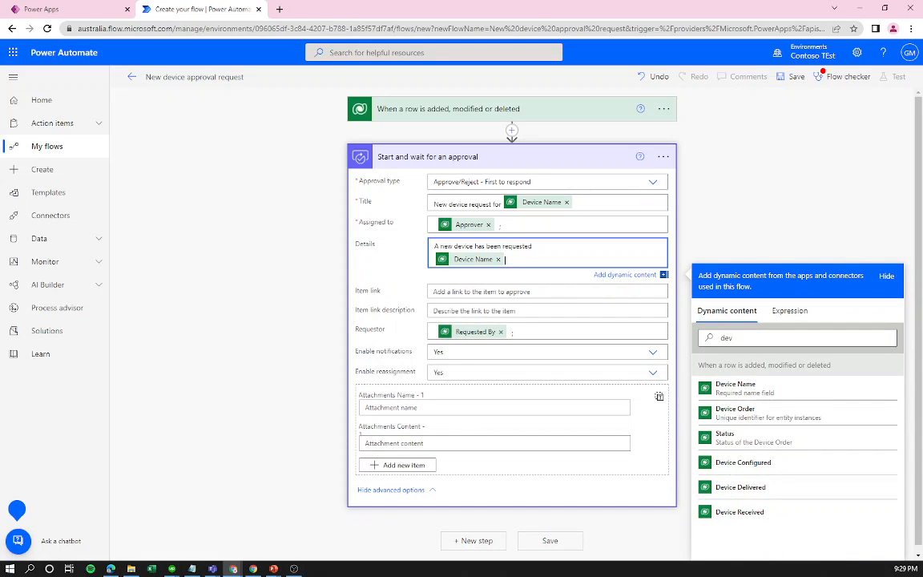
key("Return")
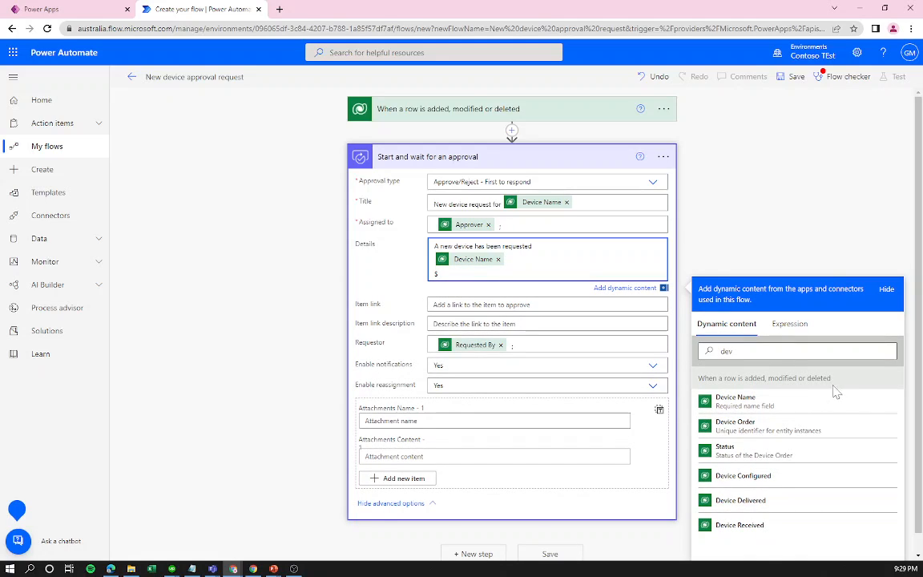
Add '$' Price to the Device Name line and a 'Department Contribution $' line below.
left_click_drag(741, 351, 671, 350)
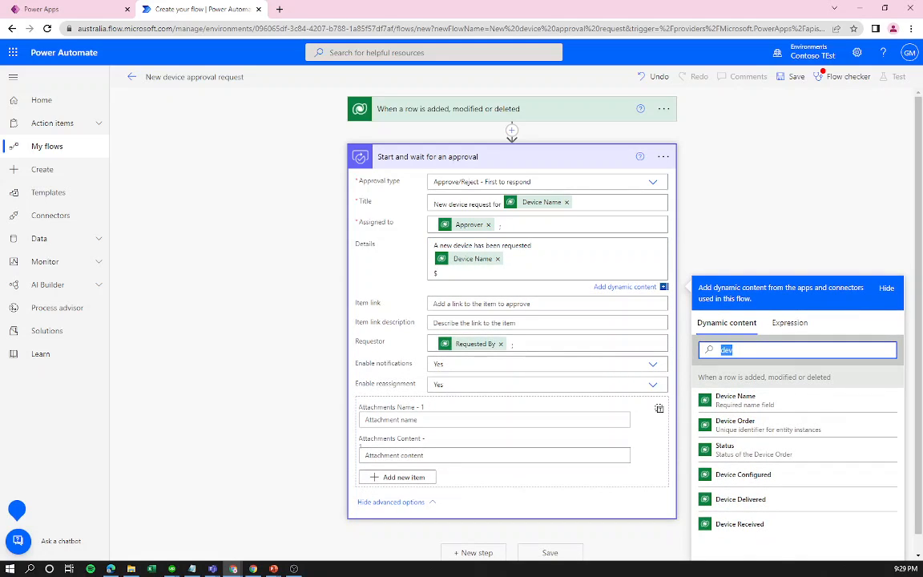
type("pri")
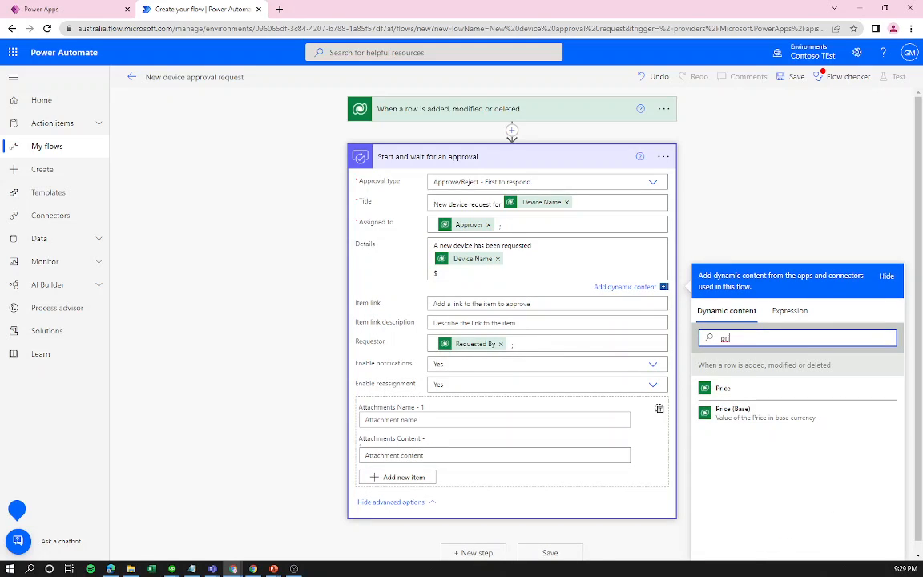
left_click(758, 388)
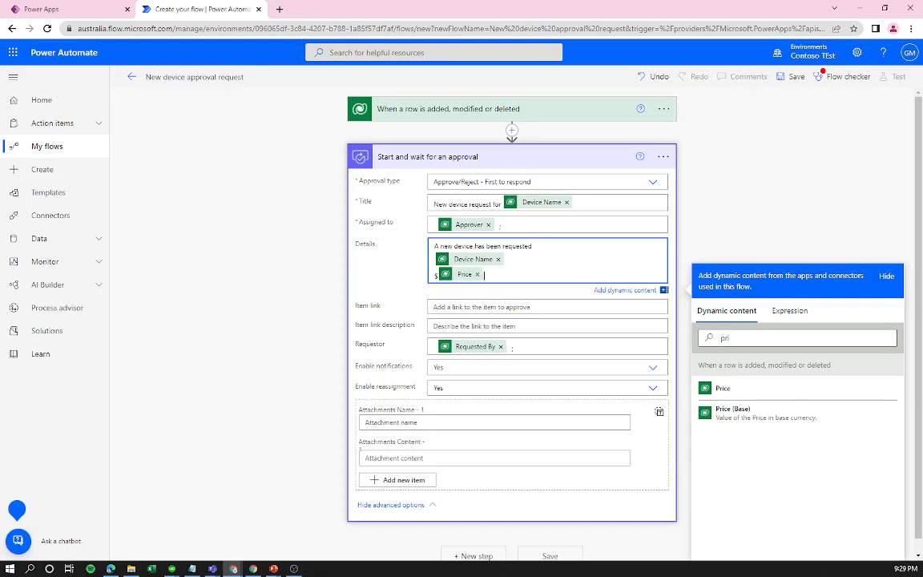
key("Delete")
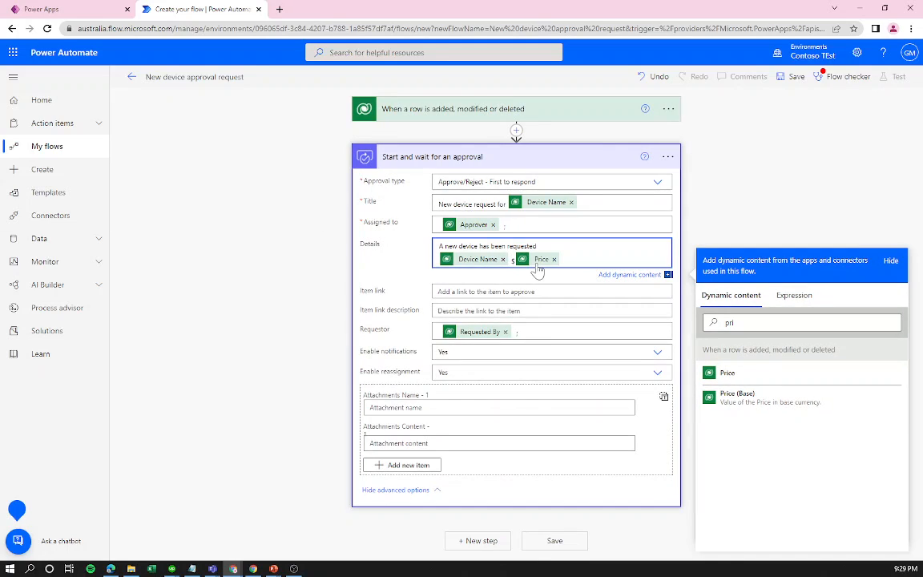
key("Return")
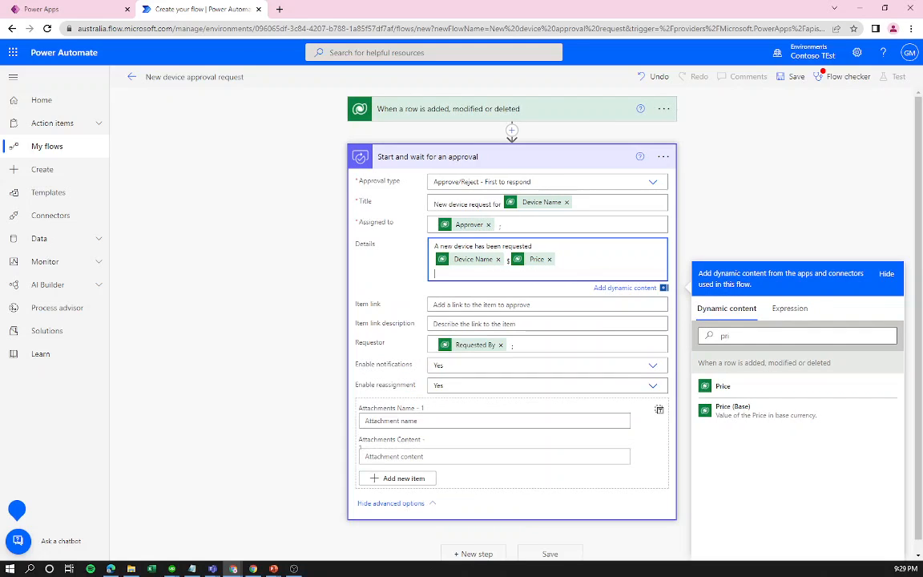
type("Department Contribution $")
double_click(724, 335)
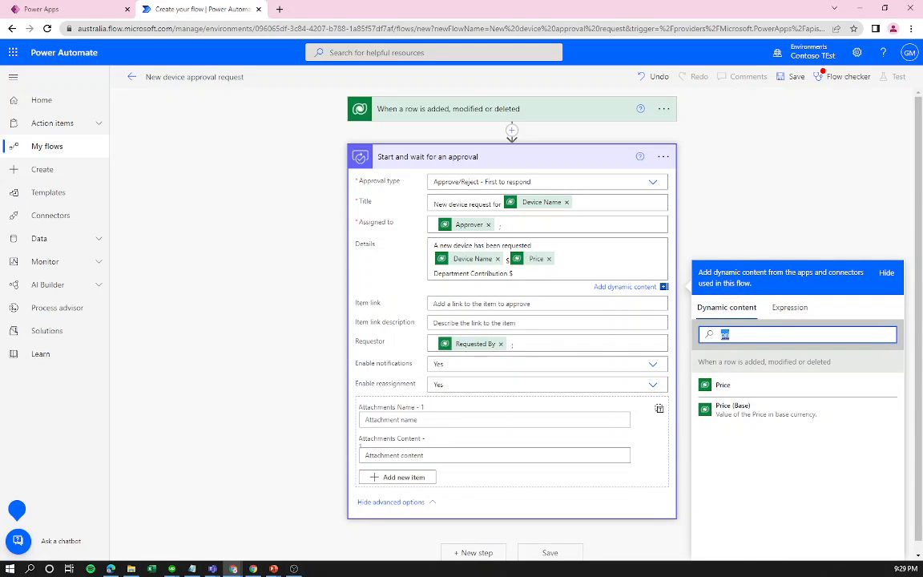
Insert the Department Contribution field after 'Department Contribution $'.
type("de[a")
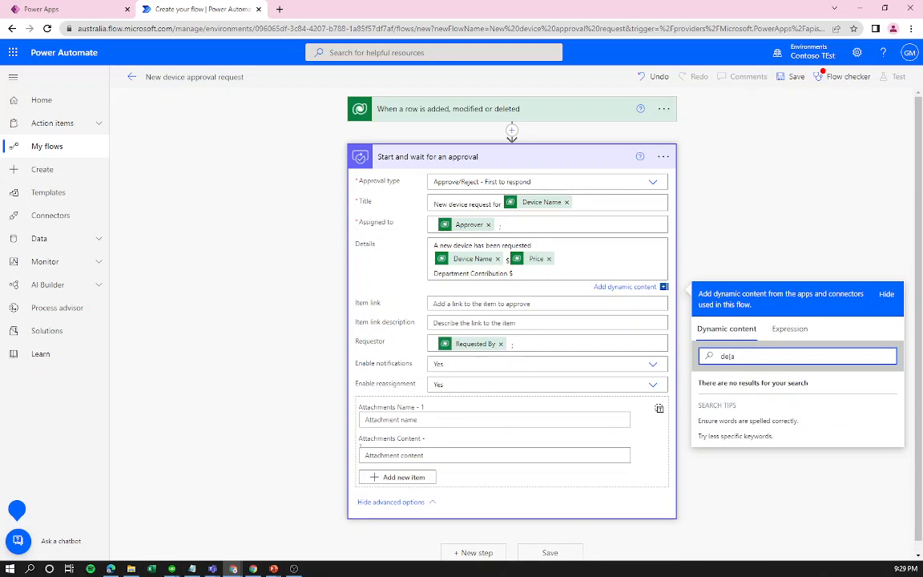
key("BackSpace")
key("BackSpace")
key("BackSpace")
type("epa")
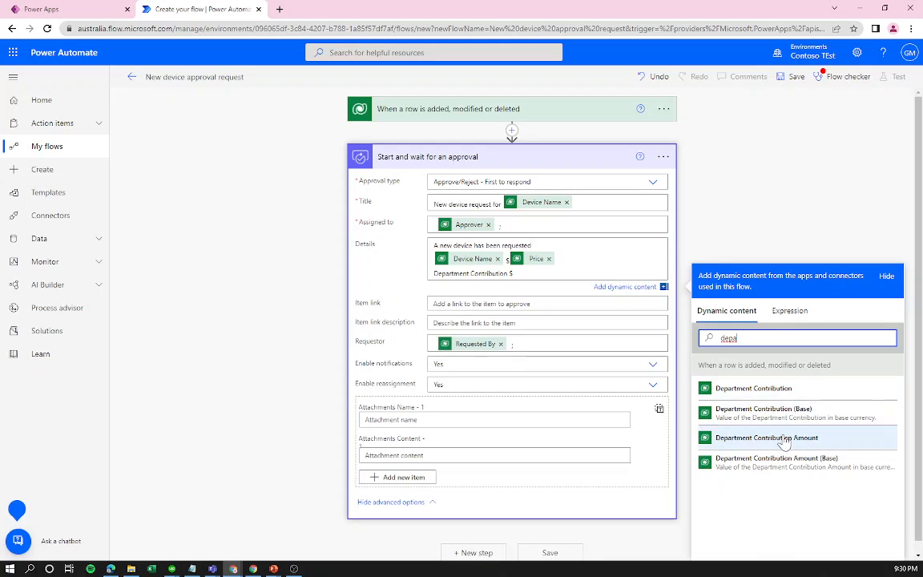
left_click(721, 389)
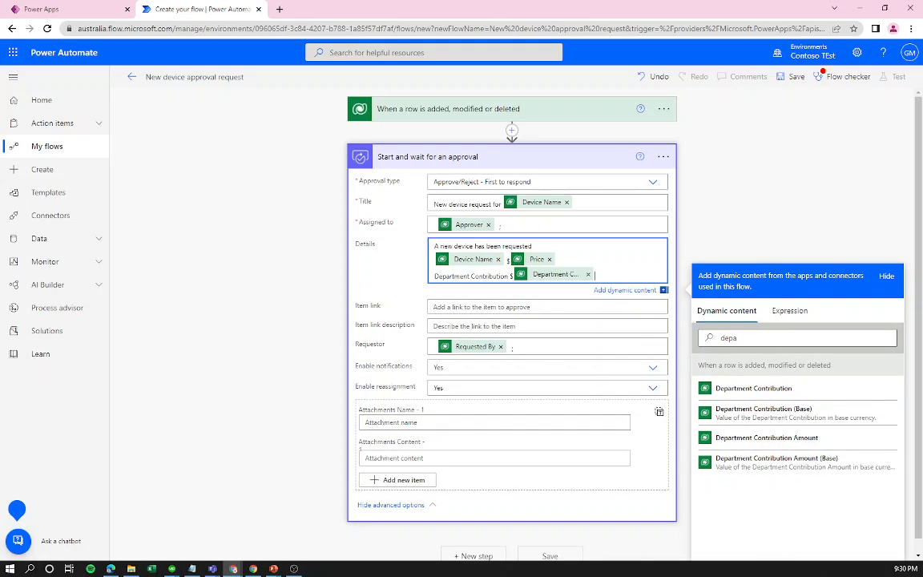
key("Return")
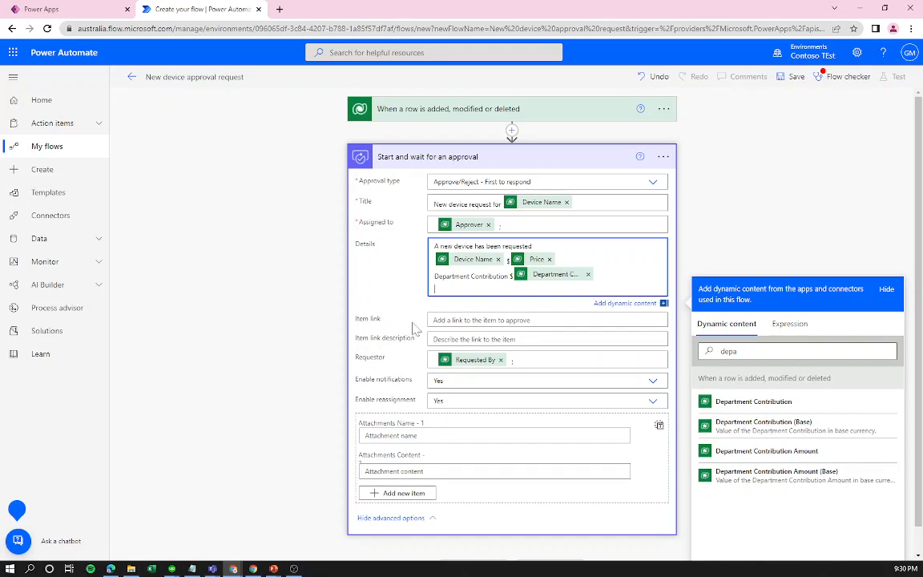
Add a 'Comments:' line holding the Comments field, then collapse the approval step.
type("Comments:")
left_click(796, 352)
key("ctrl+a")
type("com")
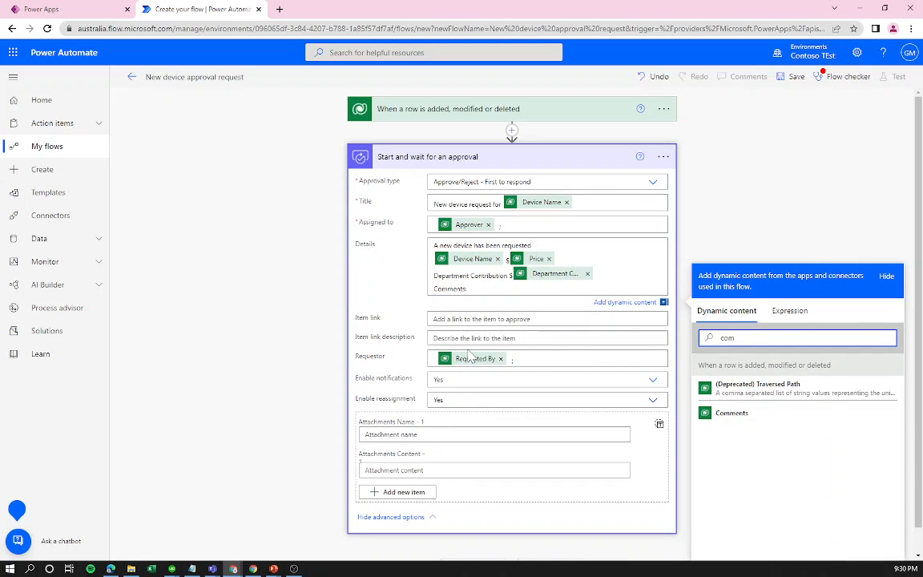
left_click(740, 414)
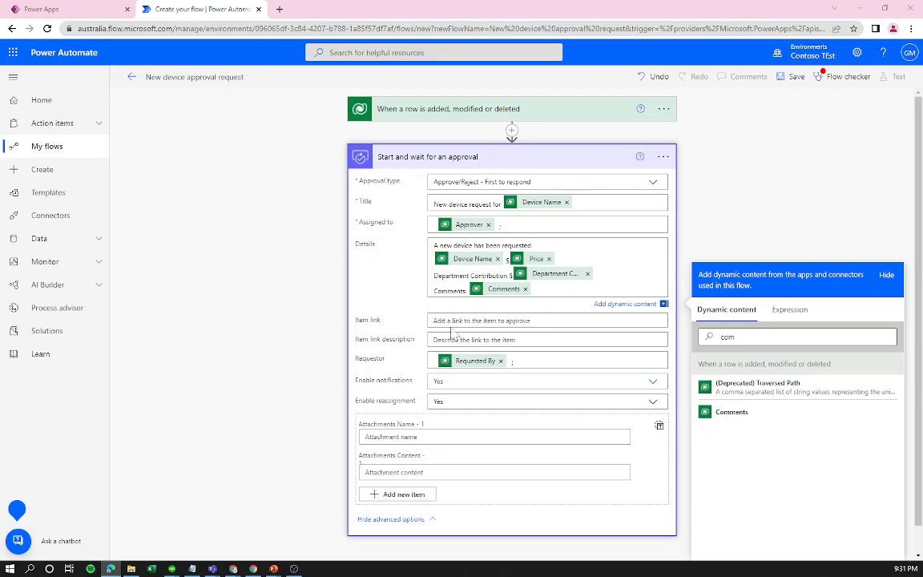
left_click(559, 158)
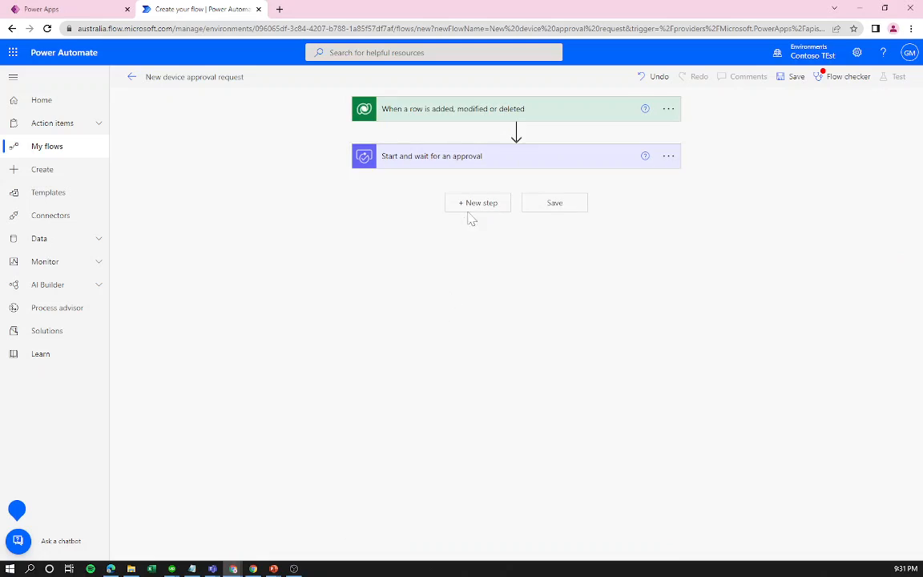
Add a Control Condition step after the approval action.
left_click(480, 205)
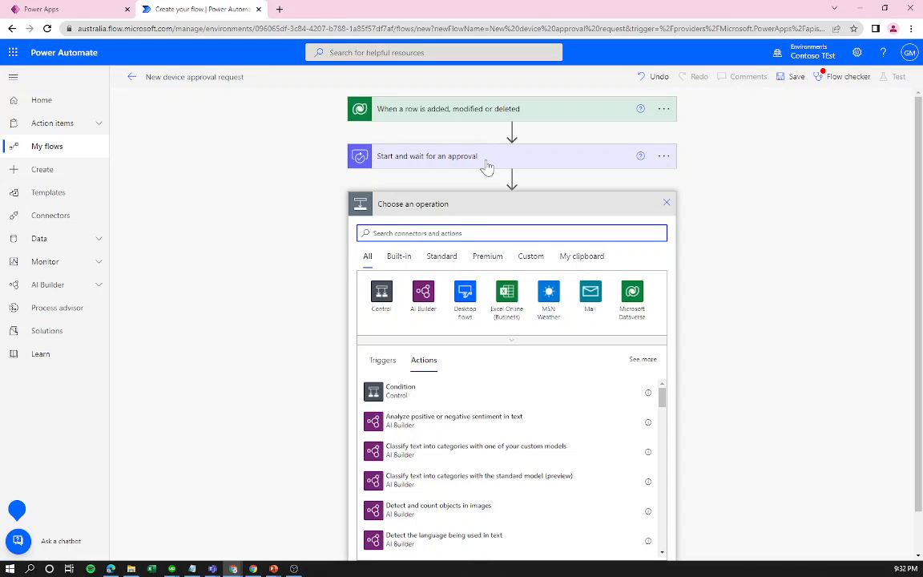
left_click(414, 393)
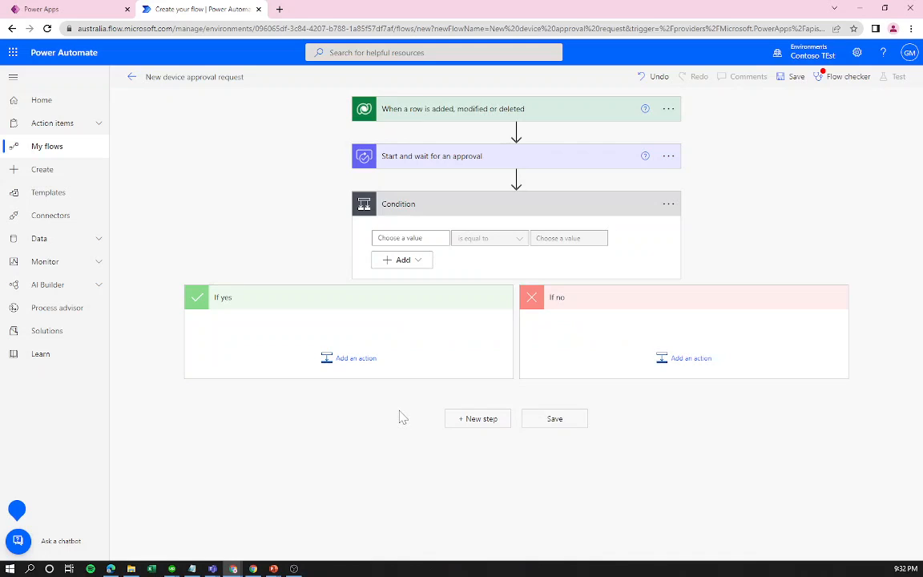
Make the Condition check whether the approval Outcome is equal to Approve.
left_click(435, 237)
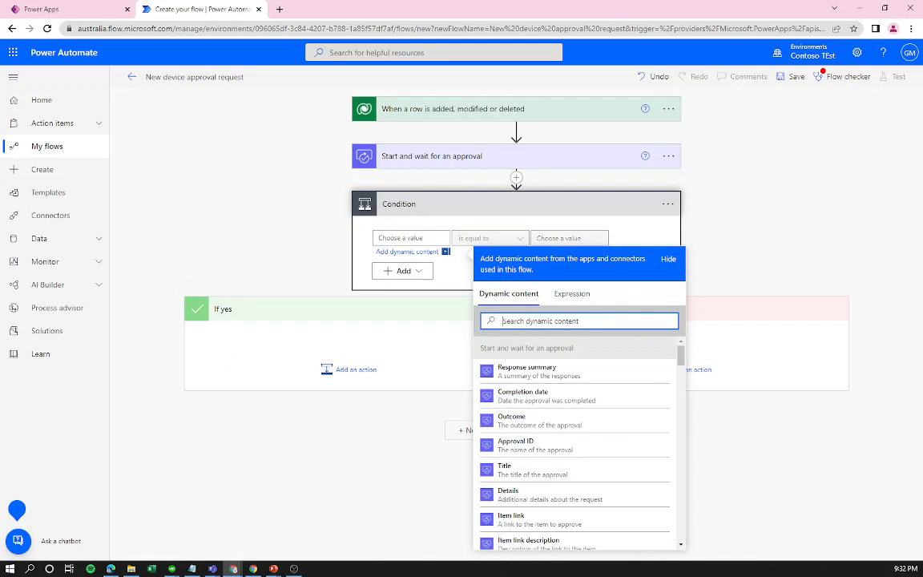
type("out")
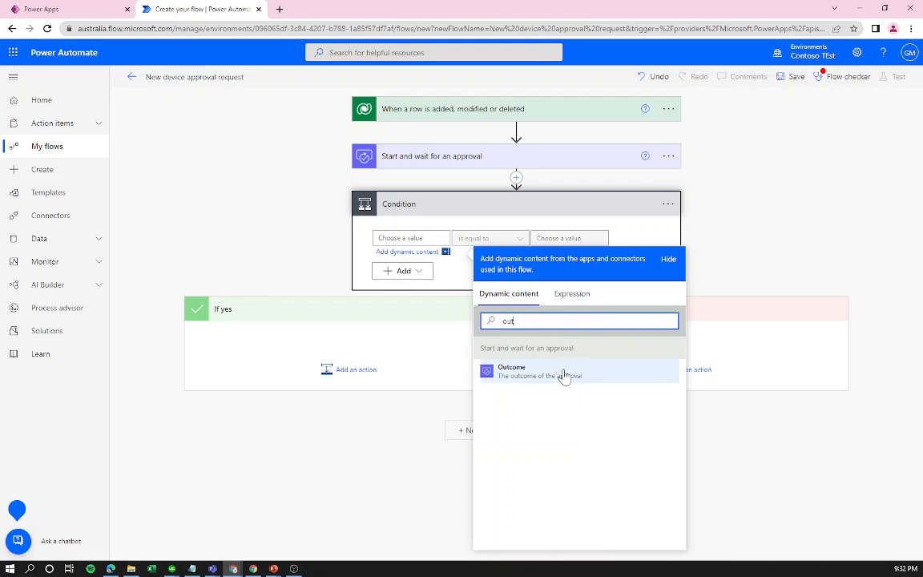
double_click(510, 321)
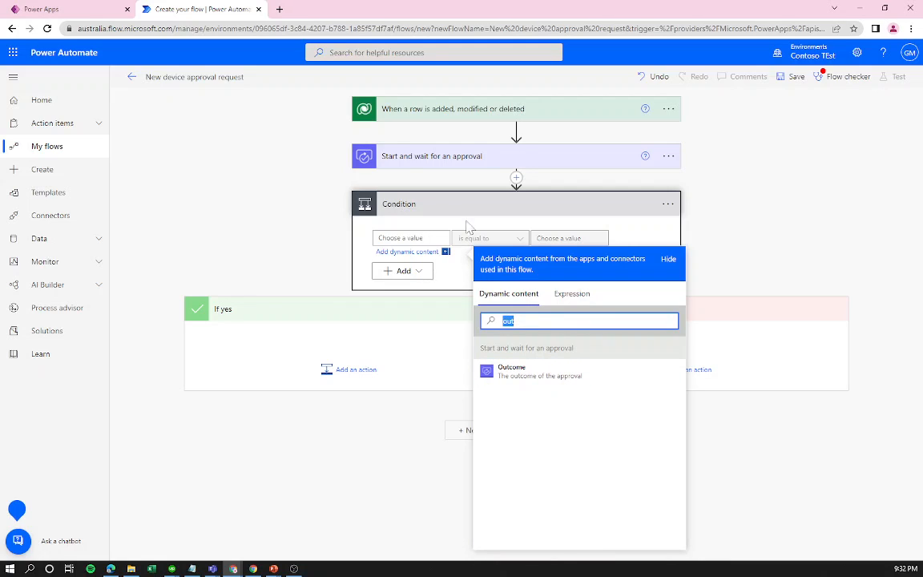
key("BackSpace")
left_click_drag(680, 354, 691, 402)
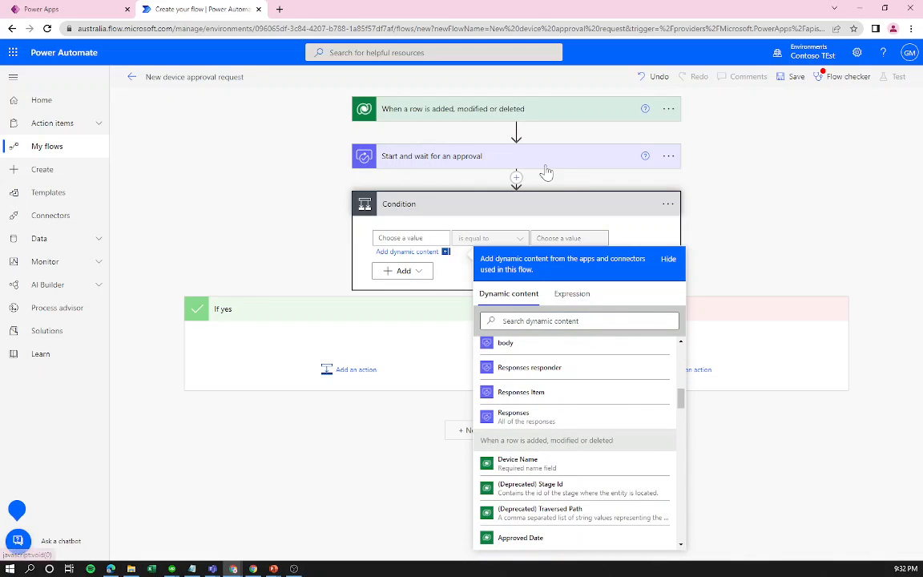
left_click_drag(680, 396, 680, 519)
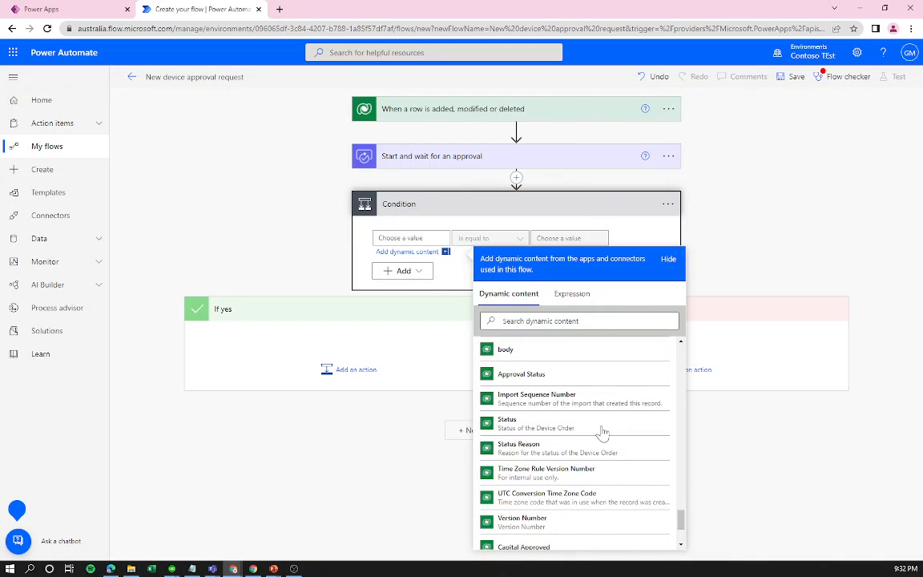
left_click_drag(680, 519, 688, 378)
scroll(592, 426, "down", 4)
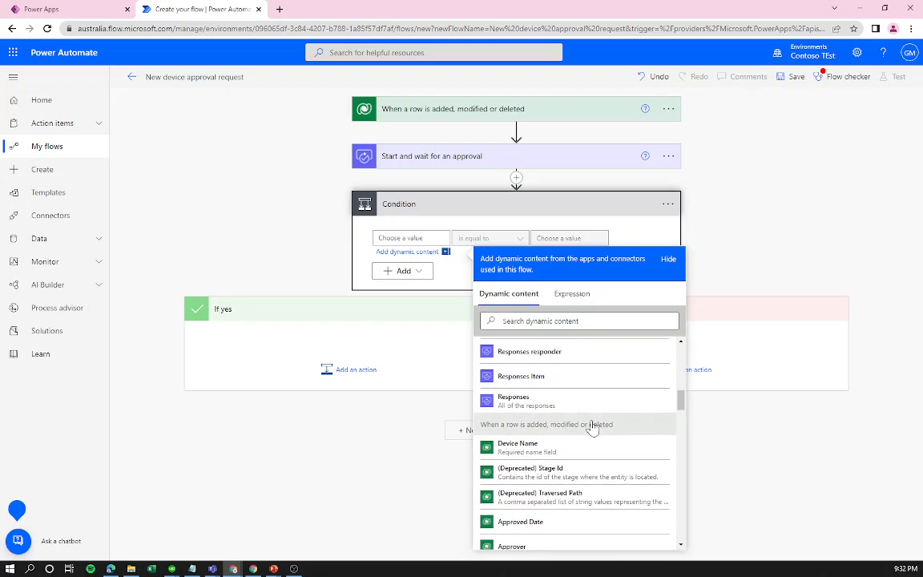
scroll(593, 426, "up", 4)
scroll(591, 439, "up", 3)
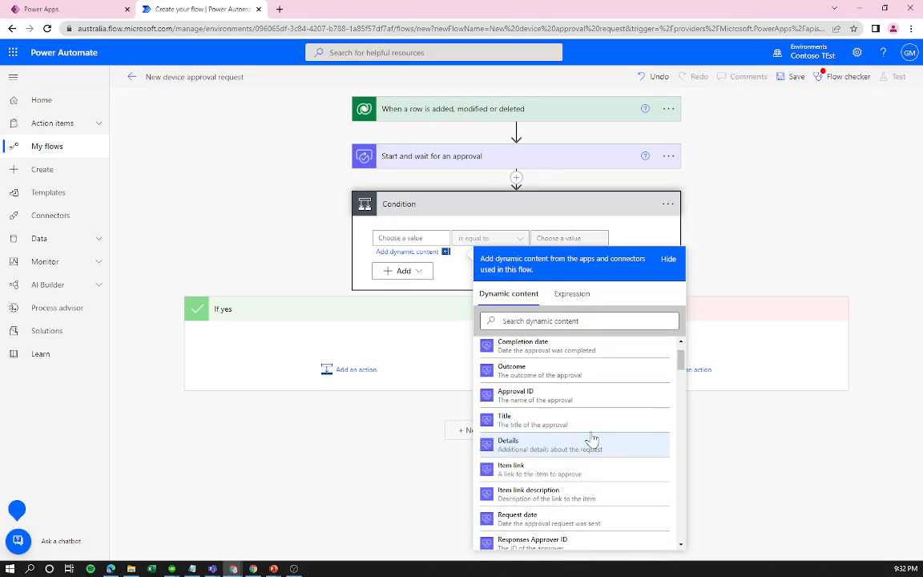
scroll(560, 433, "up", 1)
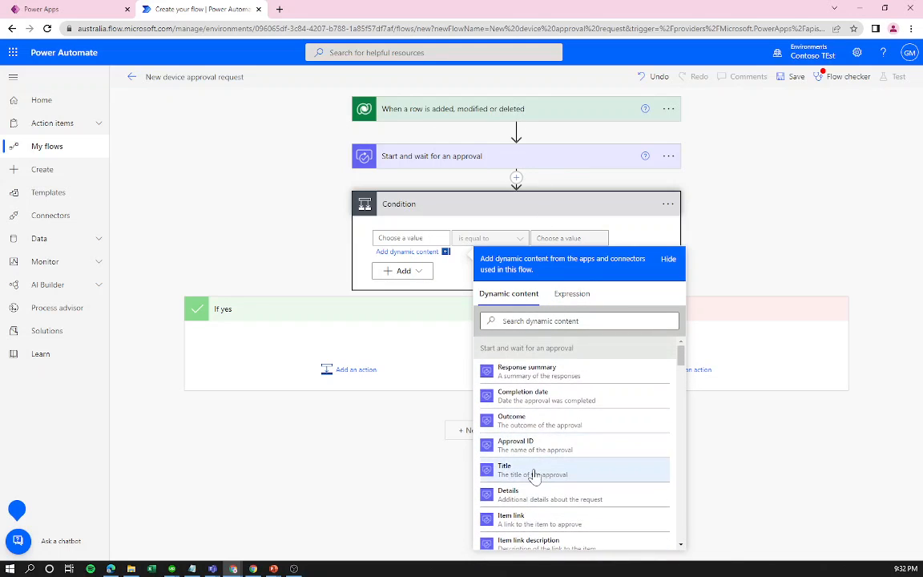
scroll(576, 464, "down", 4)
scroll(560, 447, "up", 4)
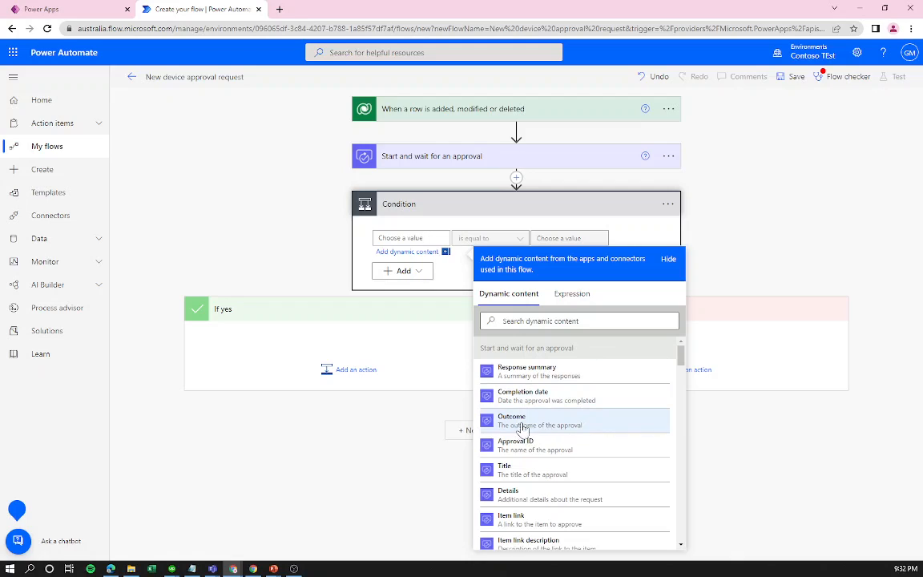
left_click(572, 429)
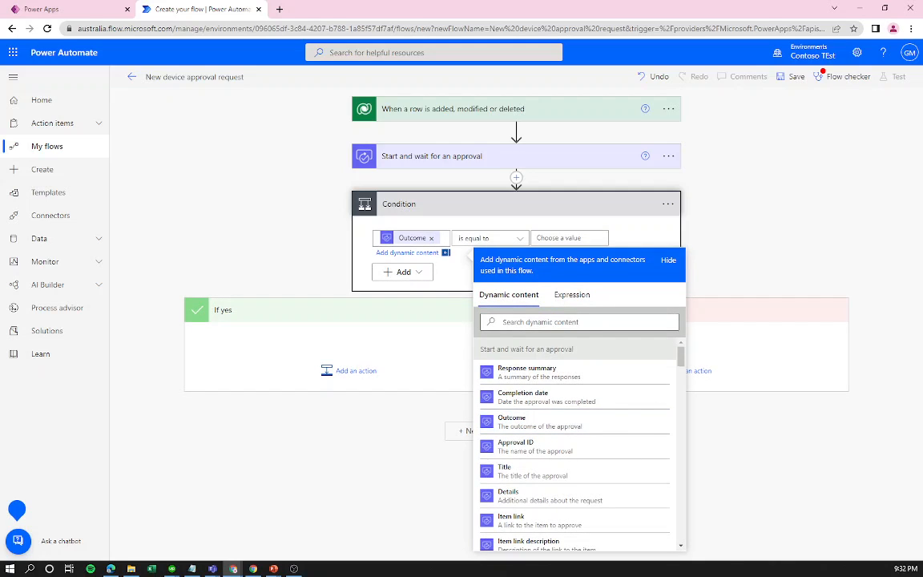
left_click(553, 238)
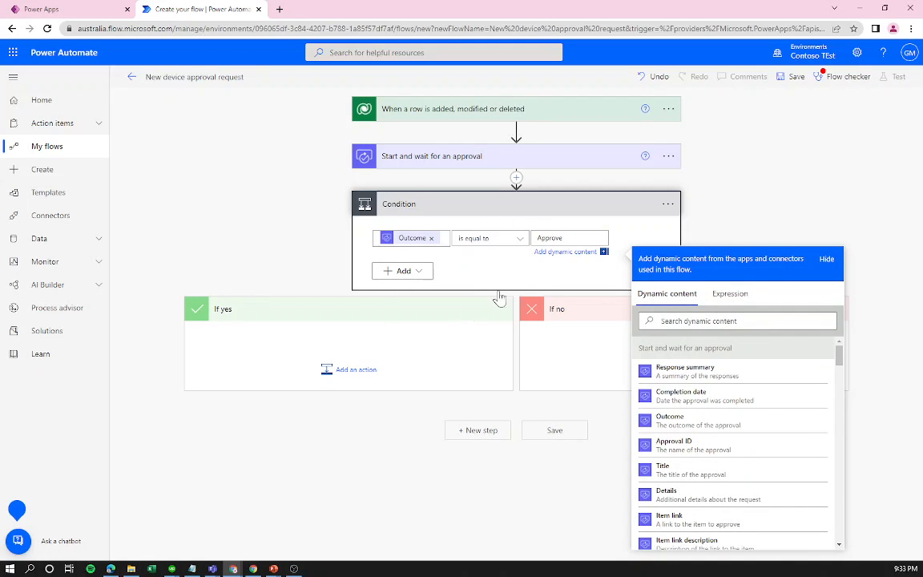
left_click(598, 399)
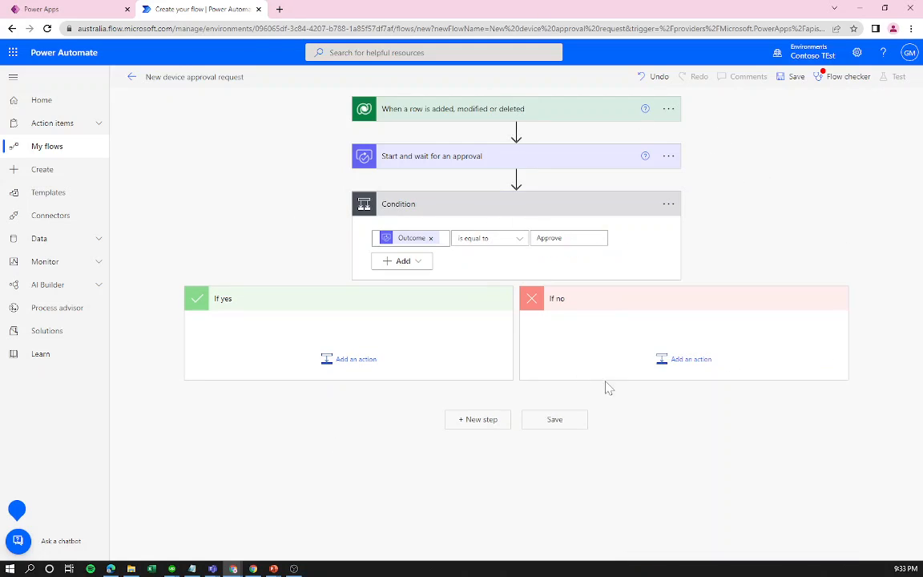
Add a Microsoft Dataverse Update a row action inside the If yes branch.
left_click(350, 362)
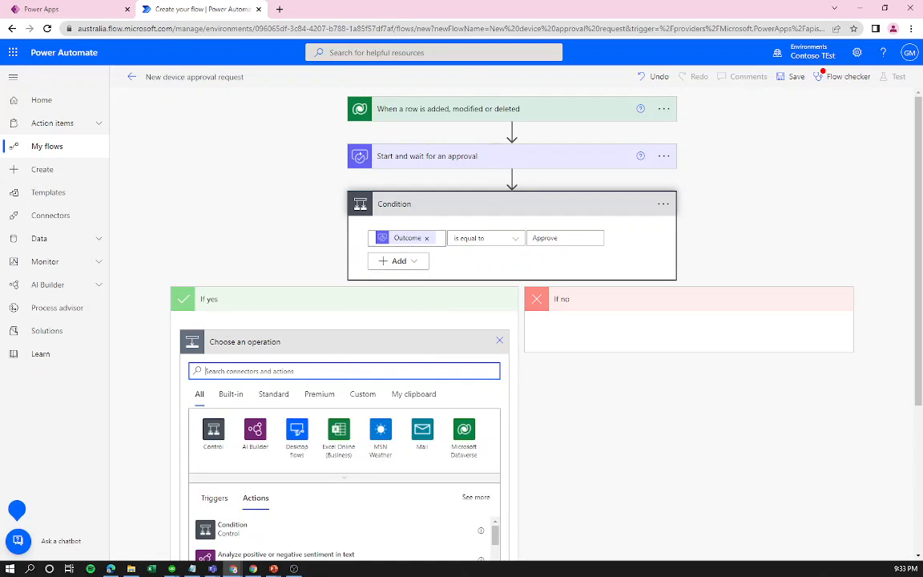
type("update")
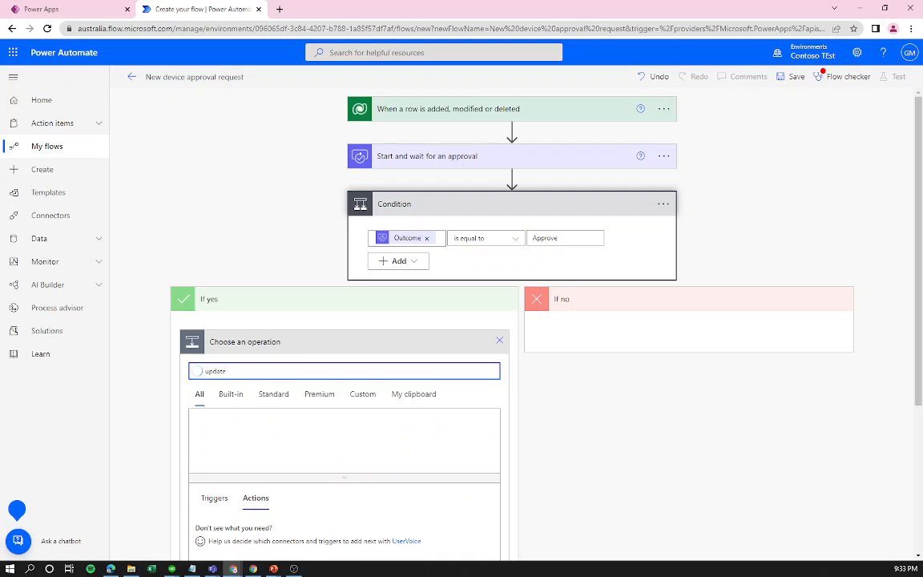
scroll(350, 402, "down", 2)
scroll(540, 152, "up", 2)
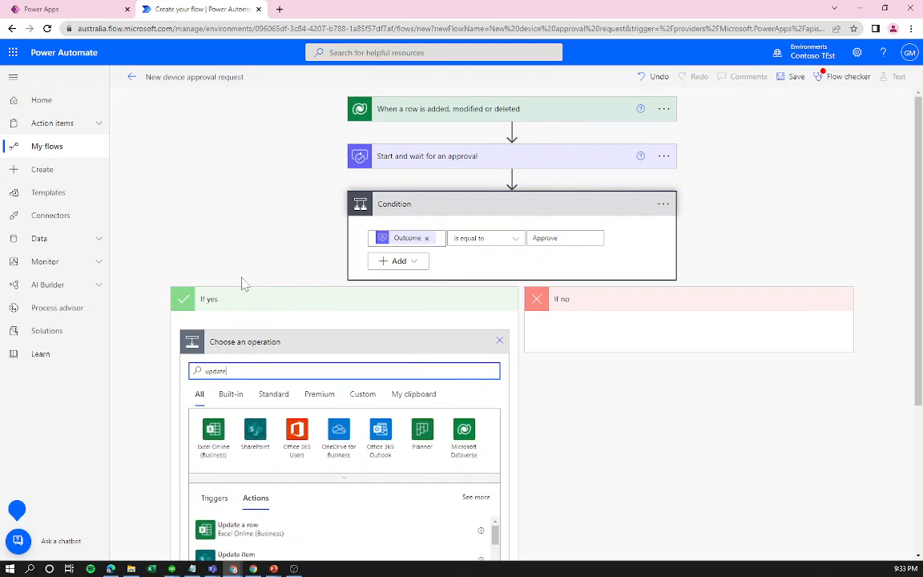
scroll(335, 478, "down", 3)
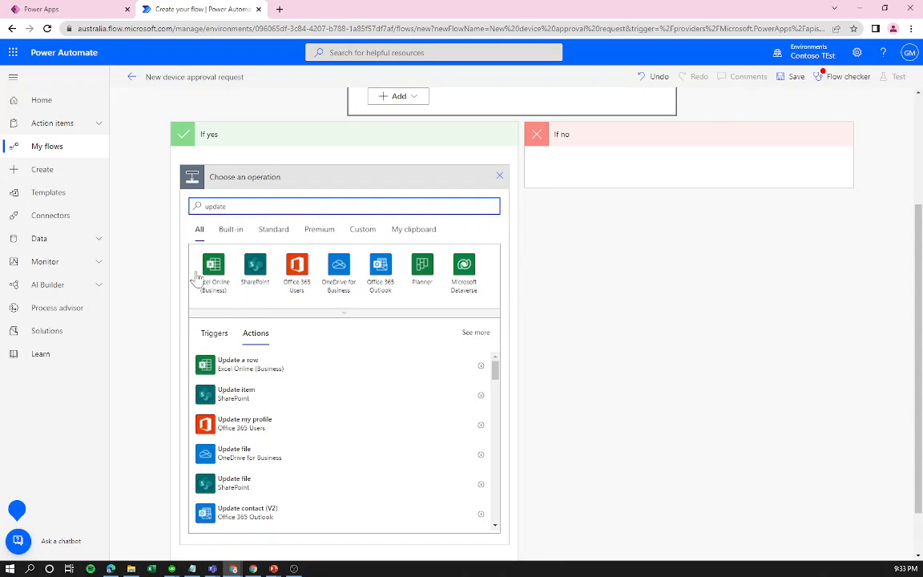
left_click(464, 282)
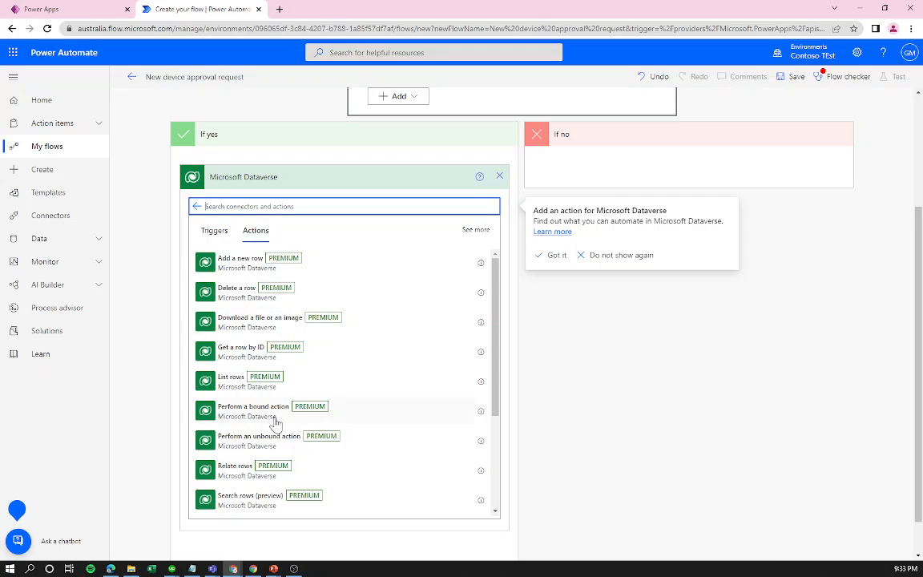
scroll(271, 425, "down", 3)
left_click(252, 455)
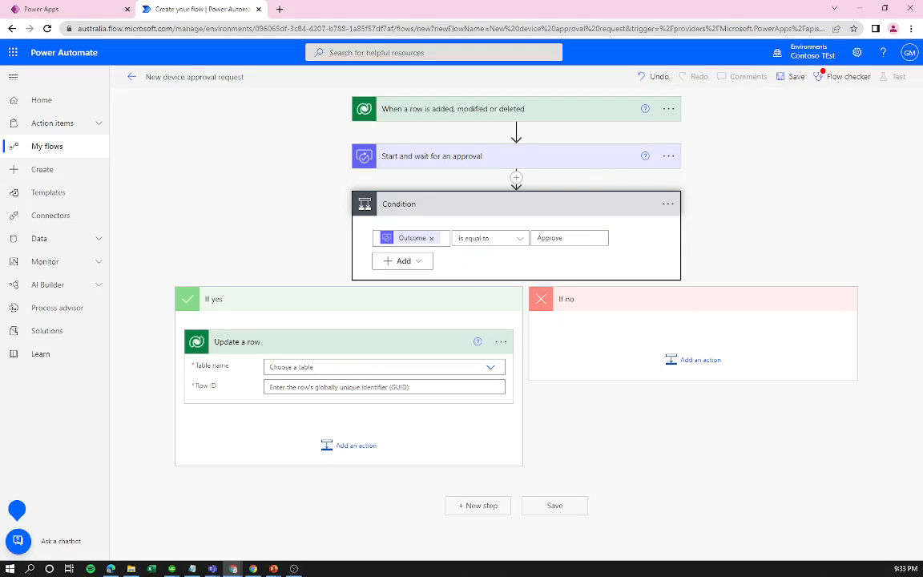
Set the Update a row table name to Device Orders.
left_click(270, 366)
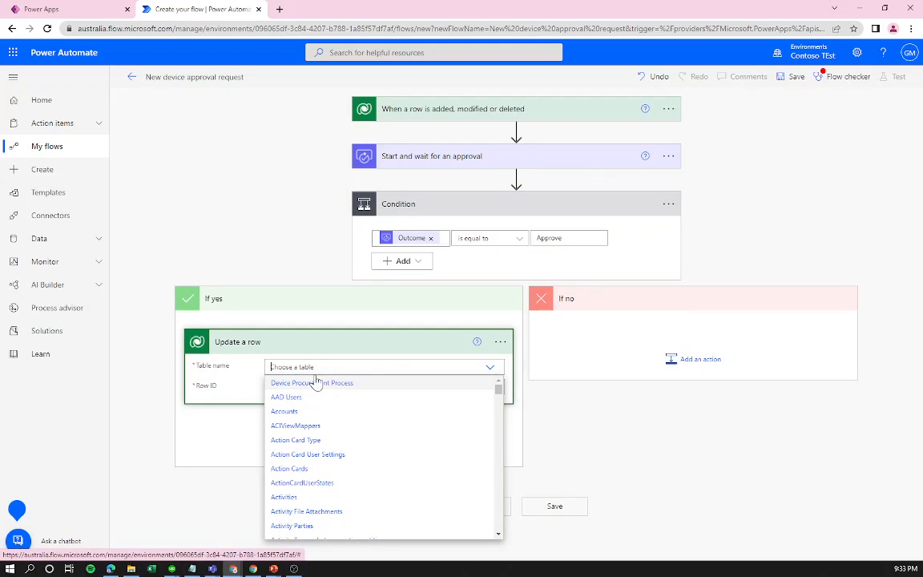
type("devi")
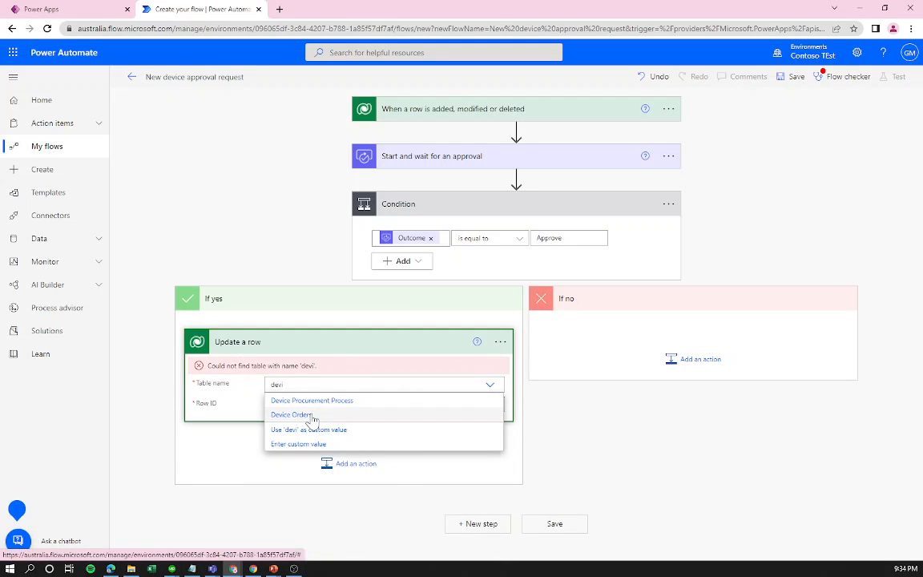
left_click(313, 414)
left_click(361, 404)
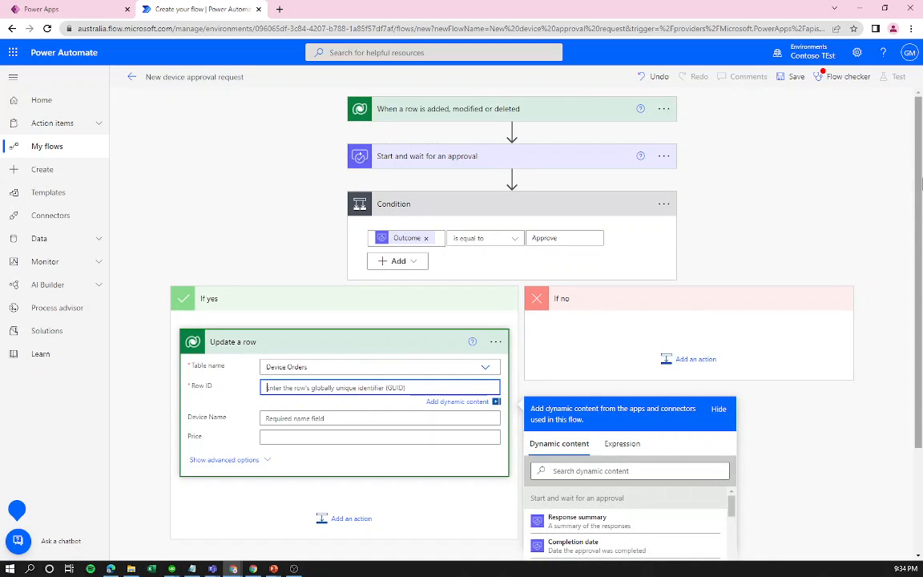
Use the Device Order identifier as Row ID and show the advanced options.
scroll(772, 392, "down", 3)
left_click_drag(736, 369, 722, 462)
left_click(605, 331)
type("id")
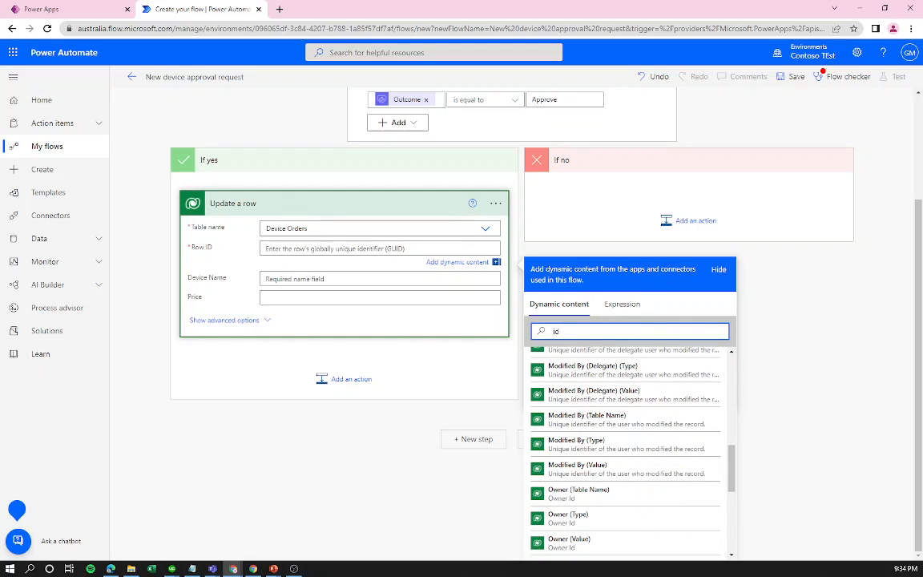
scroll(636, 433, "up", 4)
scroll(637, 430, "up", 5)
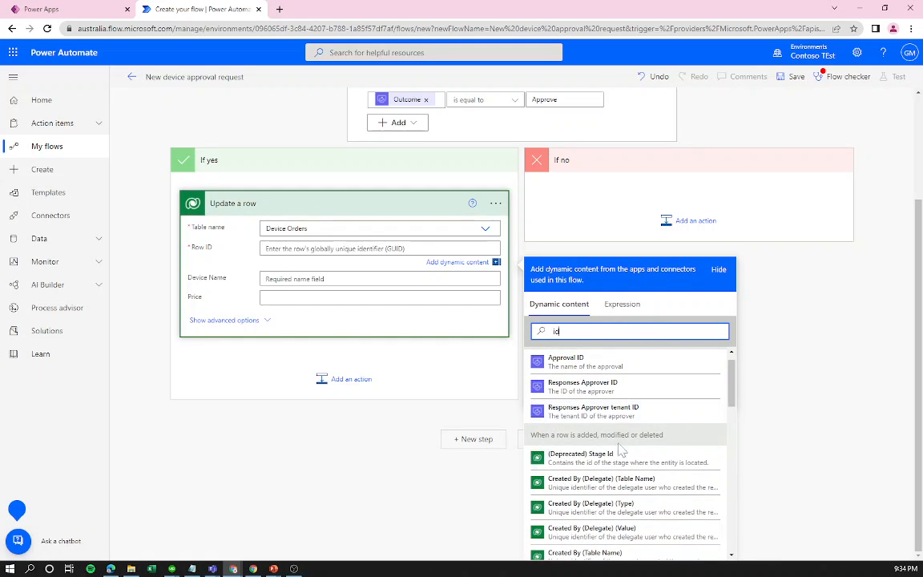
scroll(574, 419, "down", 10)
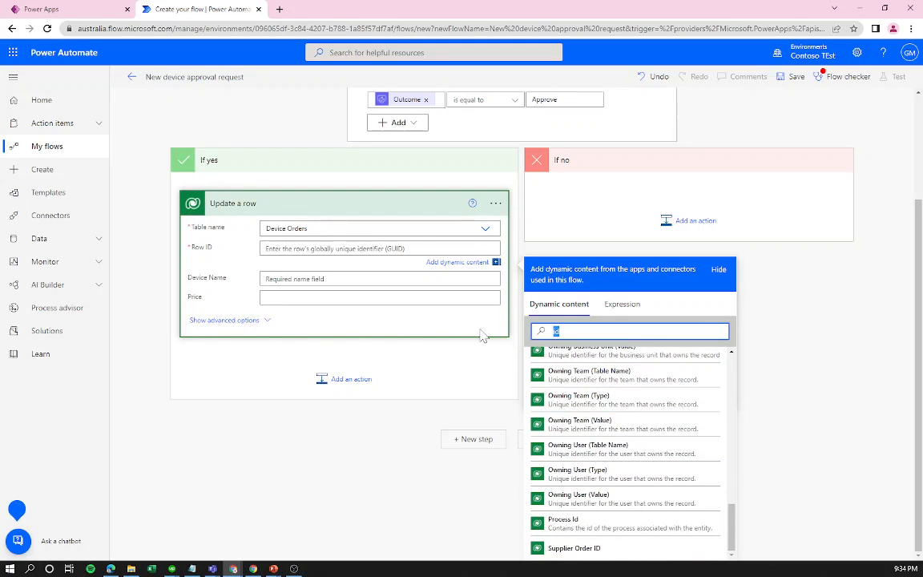
type("unique")
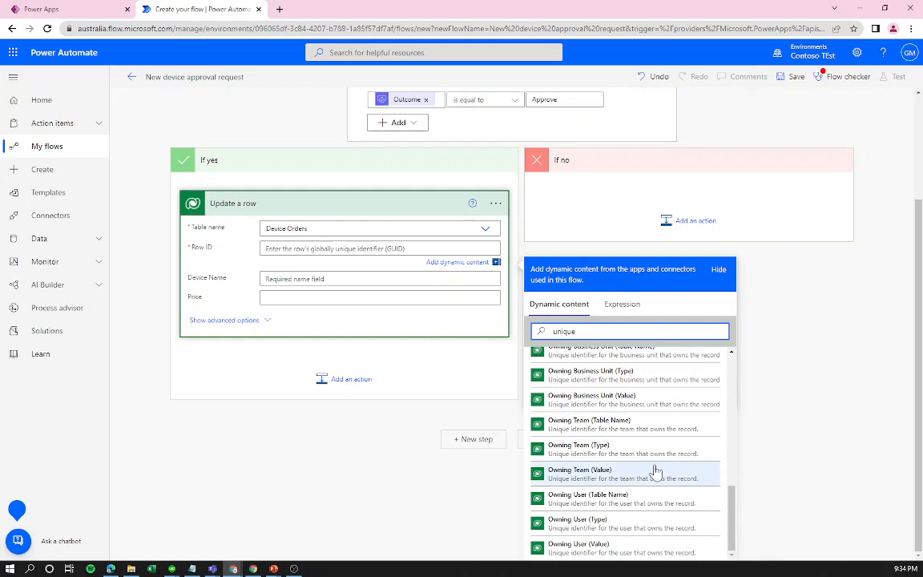
scroll(655, 471, "up", 3)
scroll(629, 462, "up", 3)
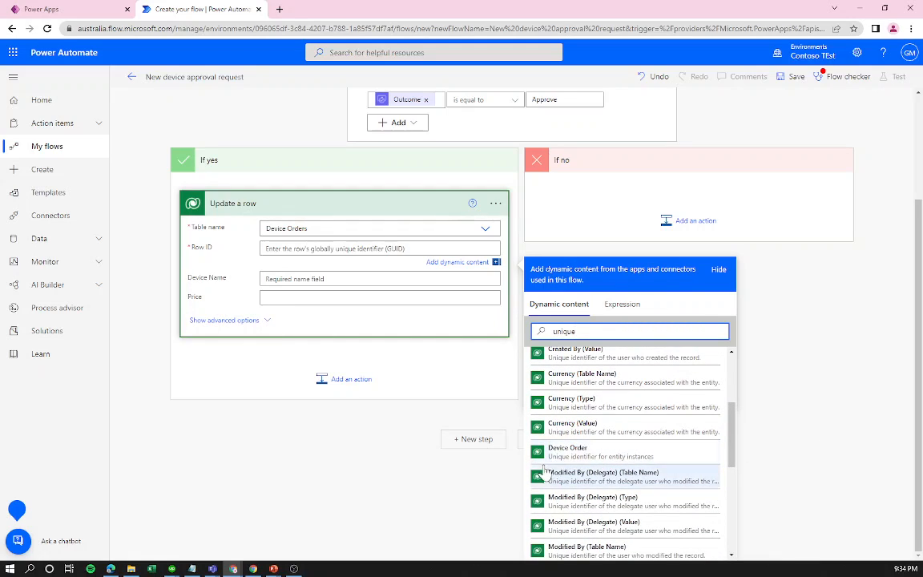
left_click(584, 454)
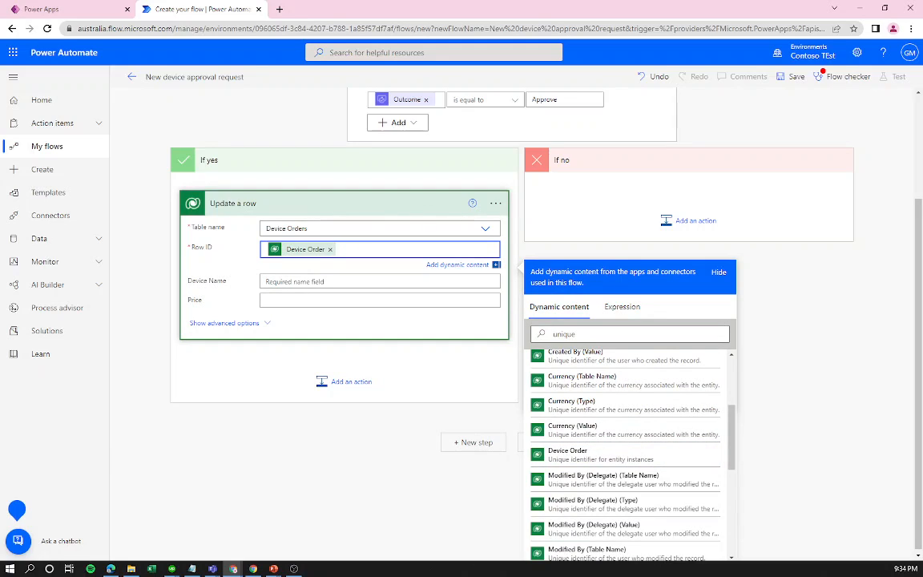
left_click(228, 324)
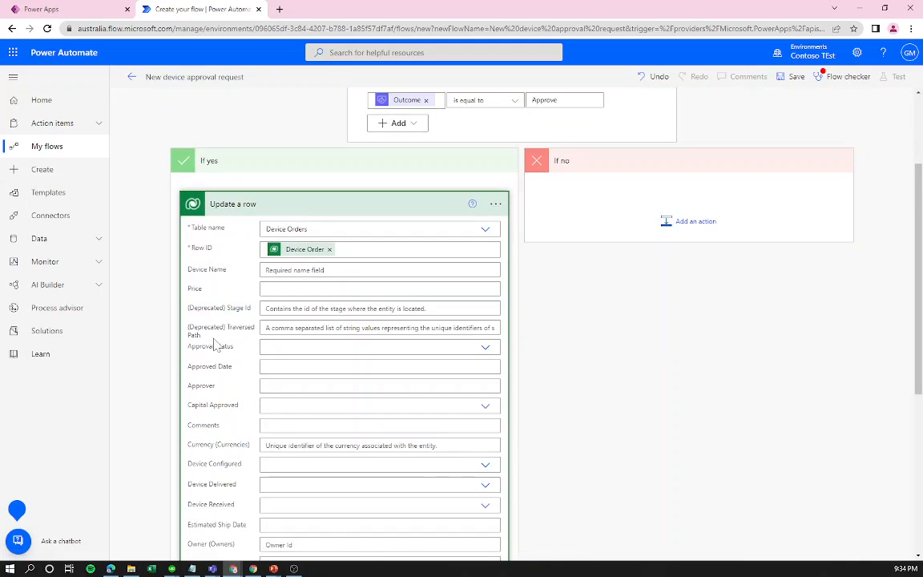
Set the row's Approval Status to Approve.
scroll(216, 360, "down", 2)
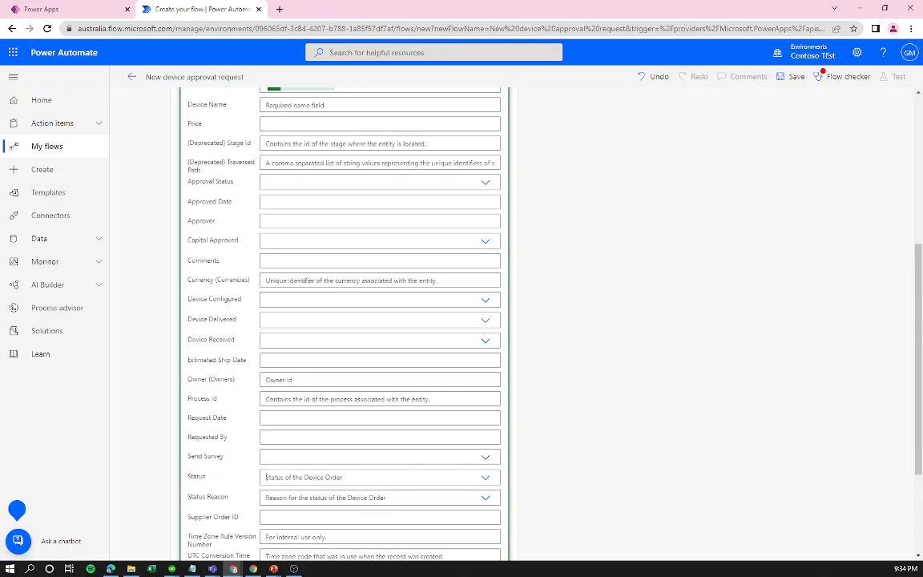
left_click(409, 477)
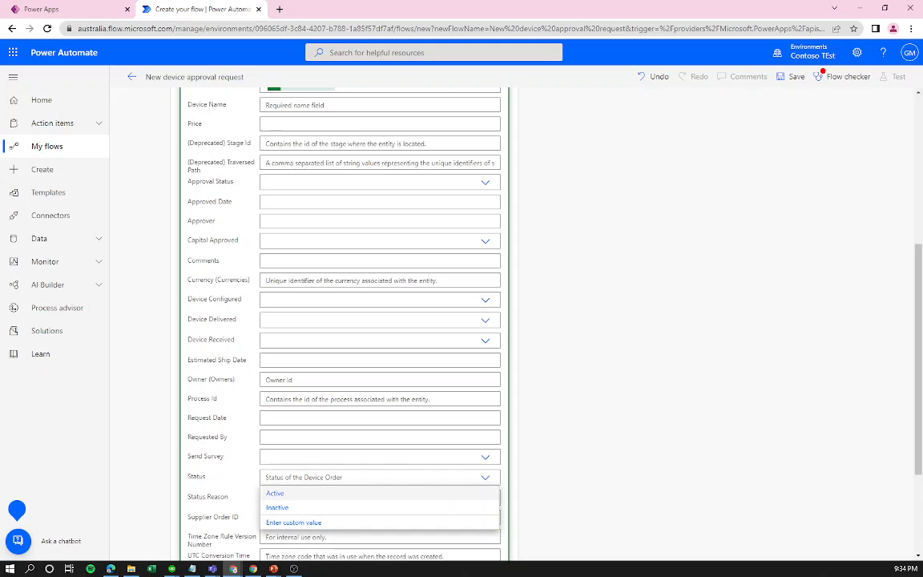
left_click(591, 411)
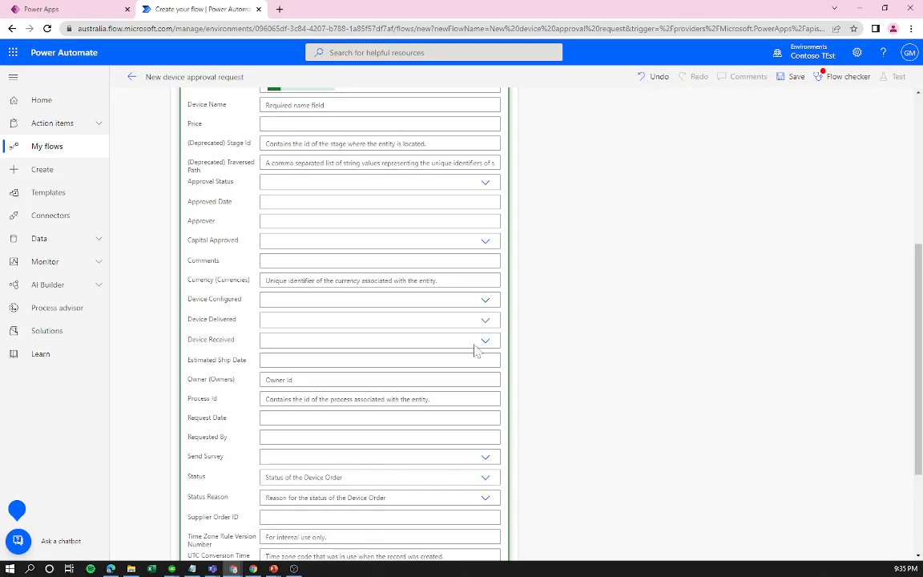
left_click(281, 182)
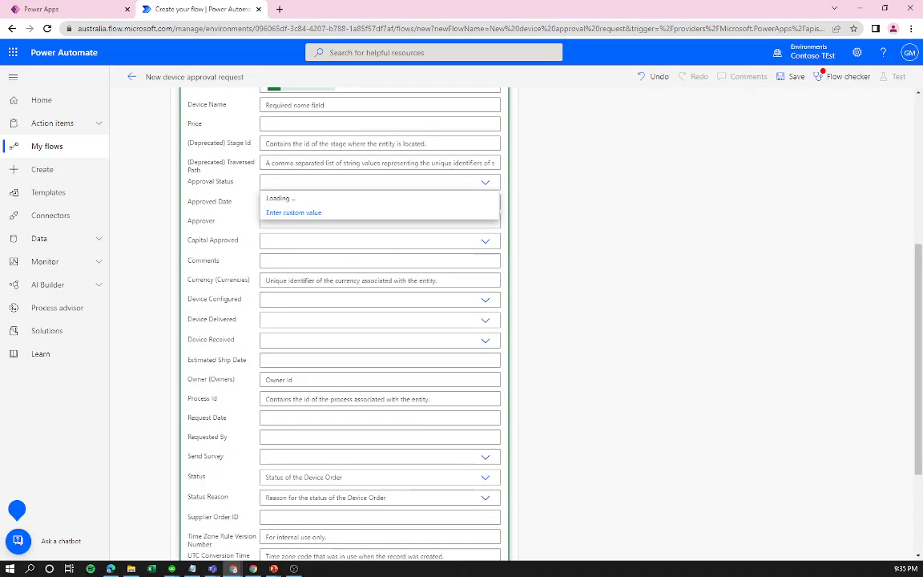
left_click(306, 200)
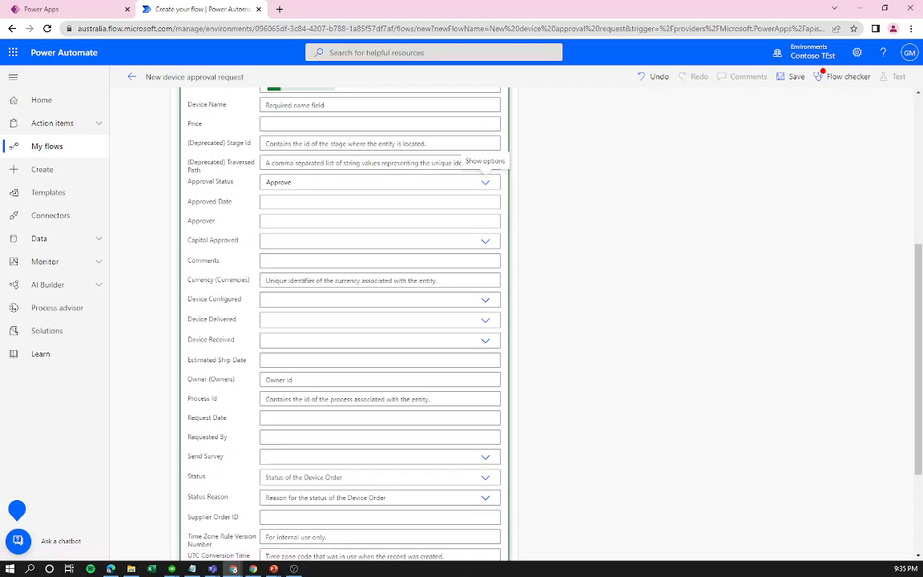
Set Approved Date to the utcNow() expression.
left_click(464, 202)
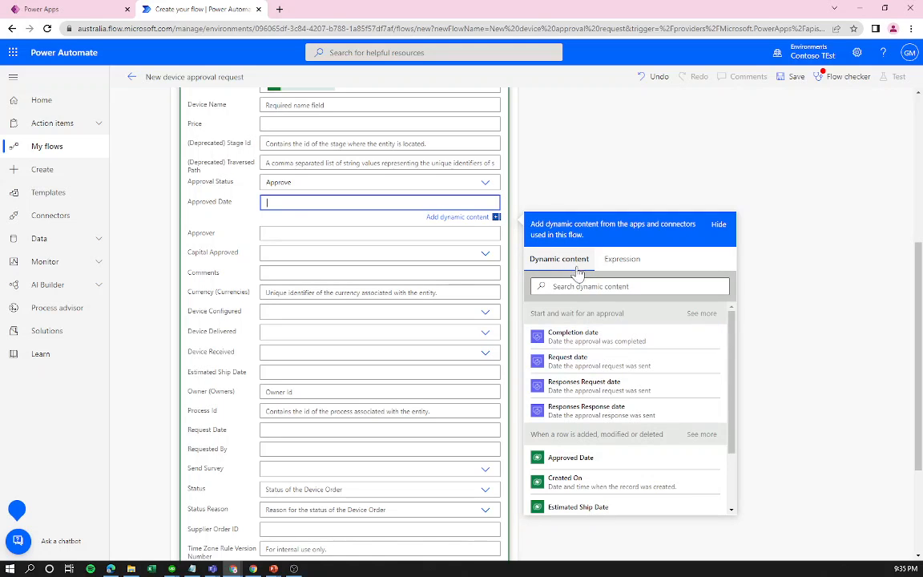
scroll(634, 481, "down", 3)
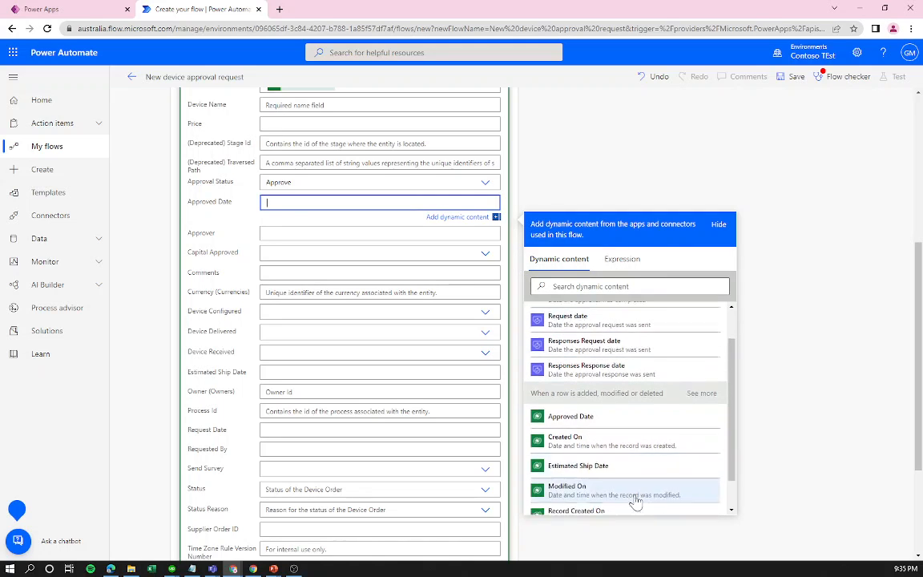
scroll(632, 481, "up", 3)
scroll(513, 262, "up", 3)
scroll(564, 403, "down", 1)
left_click(617, 425)
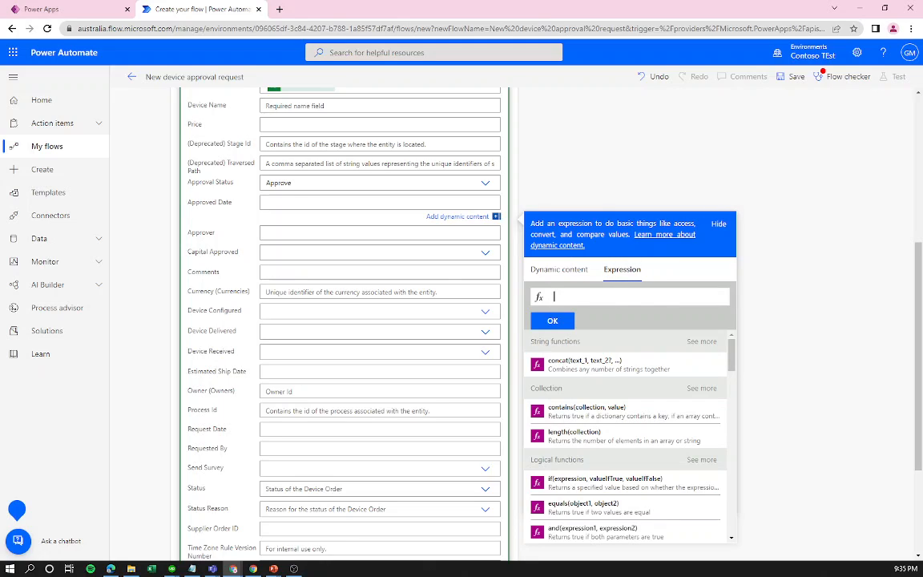
type("u")
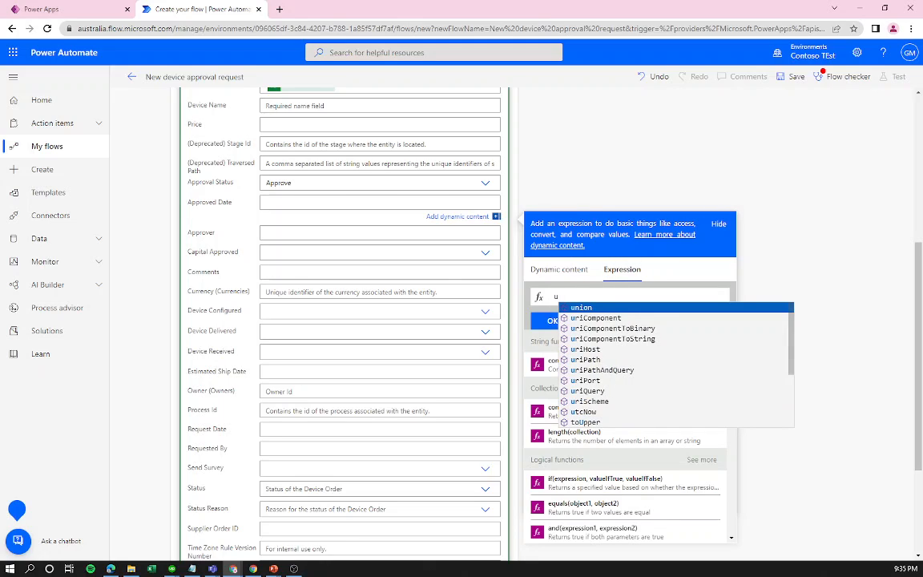
type("tcn")
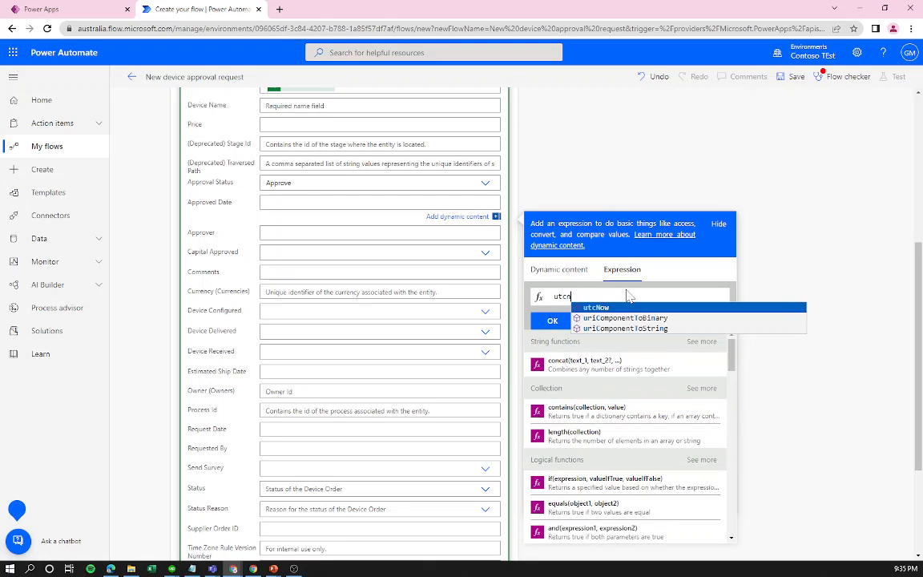
key("Tab")
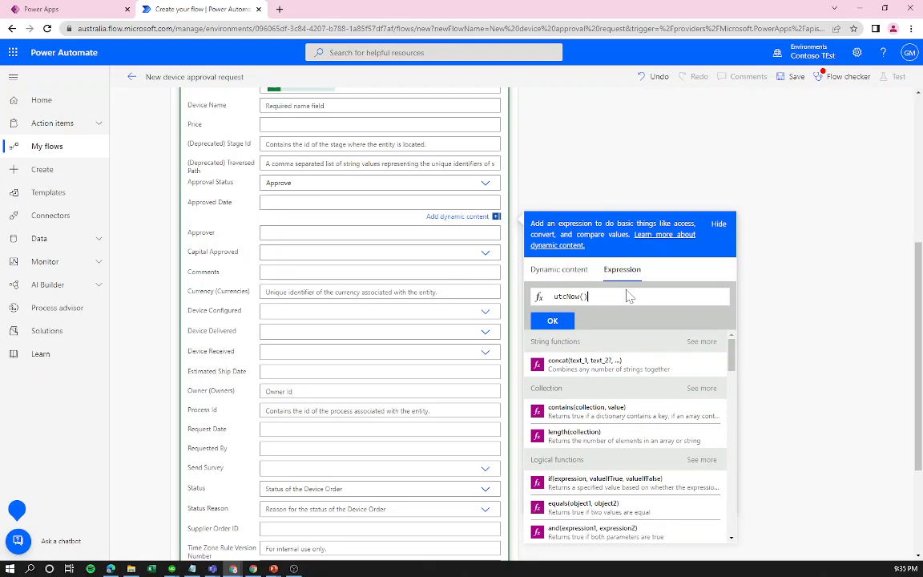
left_click(552, 321)
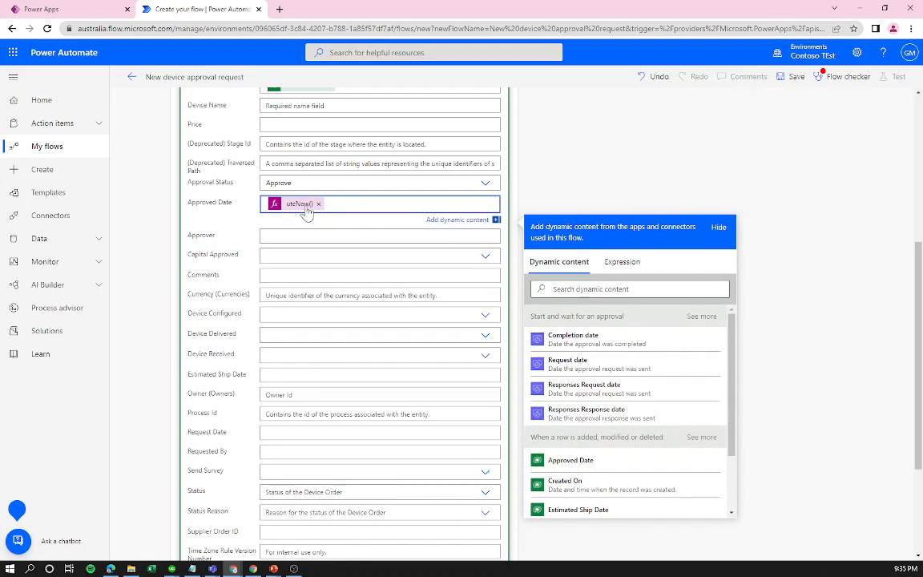
left_click(621, 266)
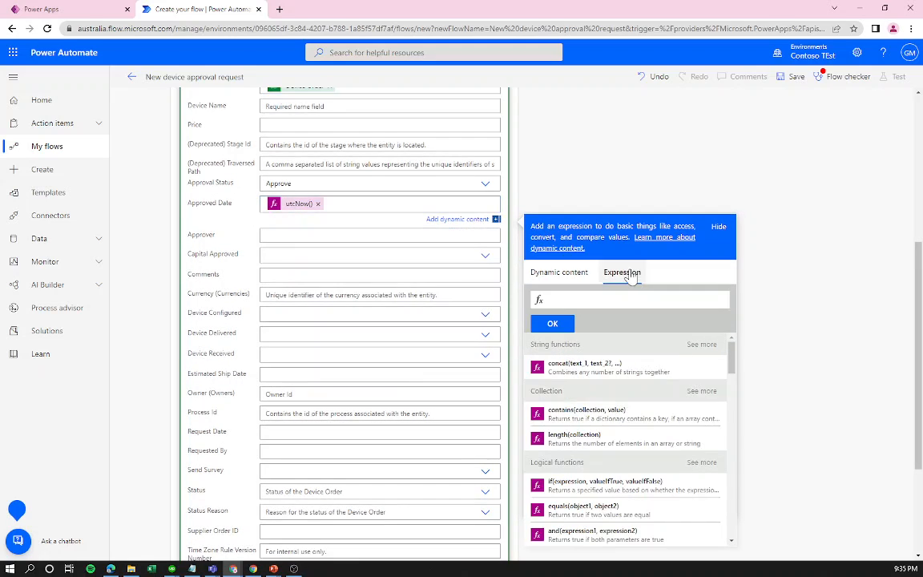
scroll(712, 435, "down", 10)
scroll(705, 436, "down", 15)
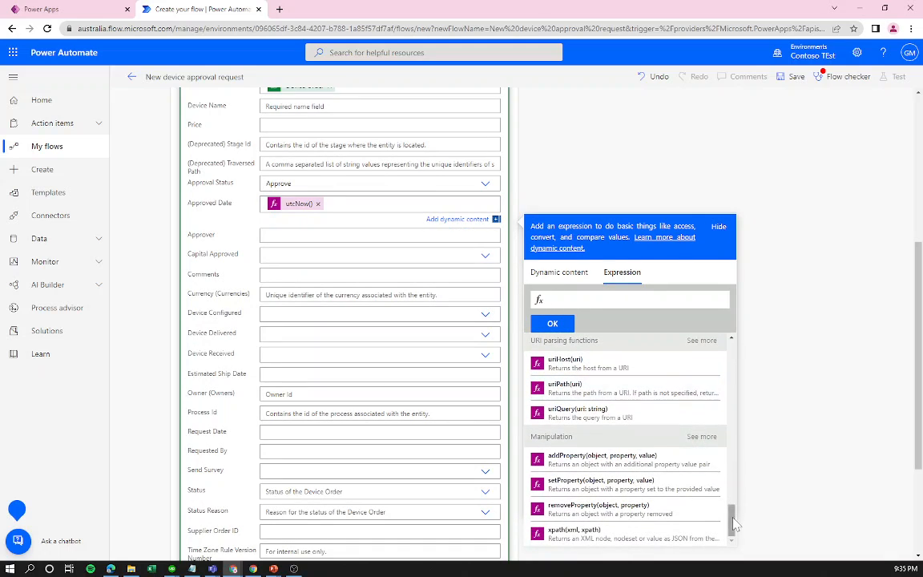
scroll(695, 436, "up", 20)
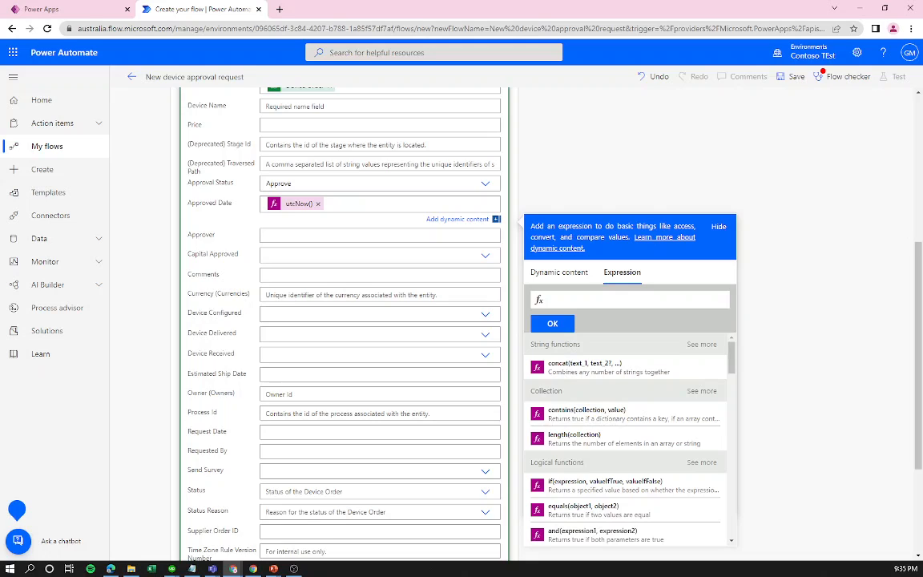
scroll(265, 288, "up", 3)
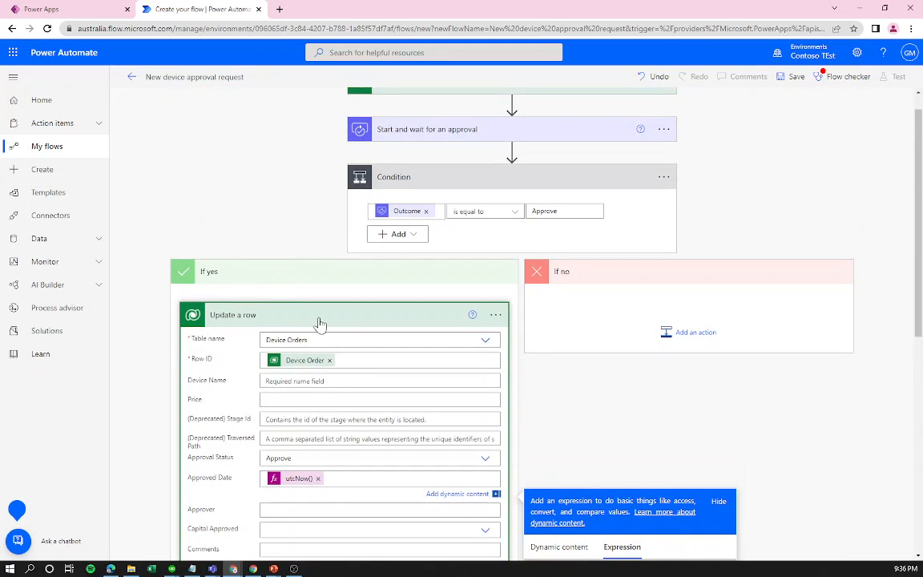
Collapse Update a row and add an Office 365 Outlook Send an email (V2) action in If yes.
left_click(318, 320)
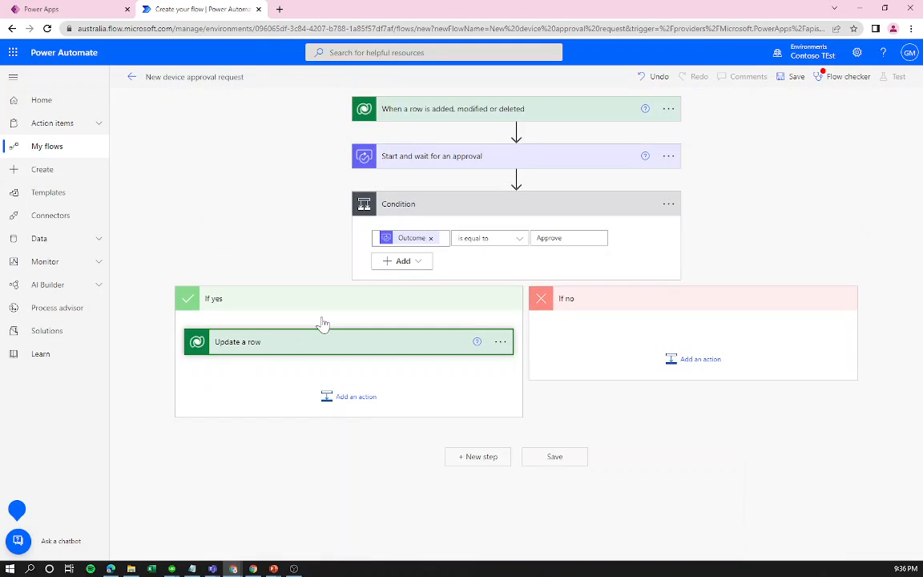
left_click(350, 398)
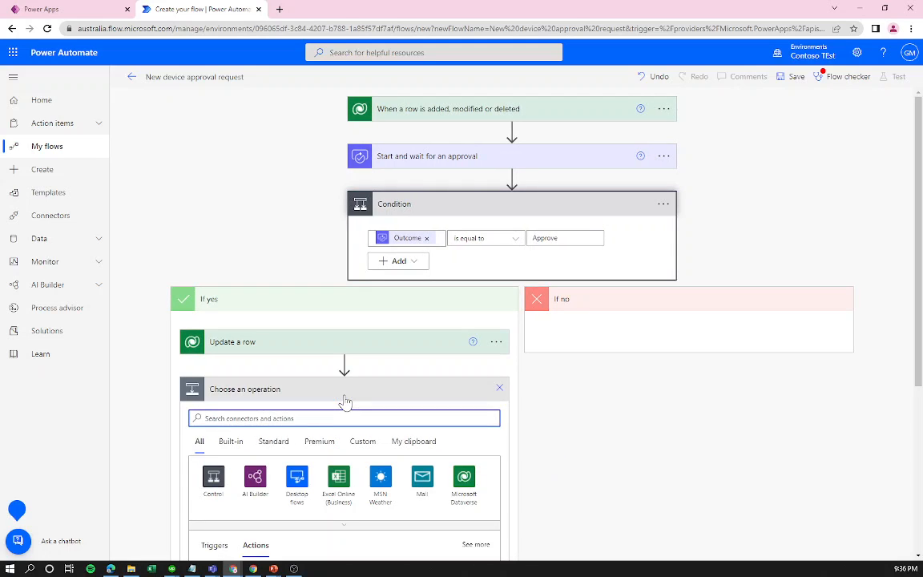
type("email")
scroll(233, 405, "down", 2)
scroll(233, 405, "down", 1)
left_click(297, 333)
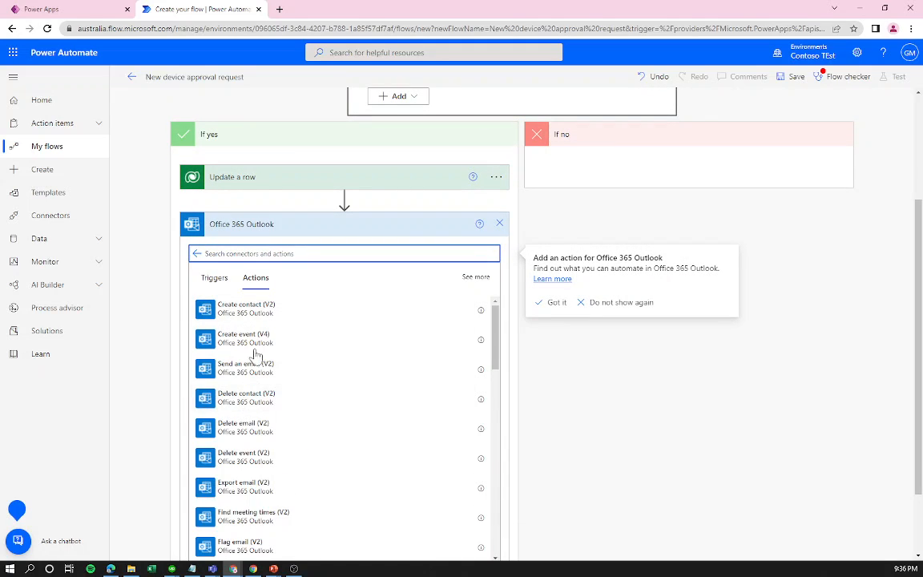
left_click(269, 373)
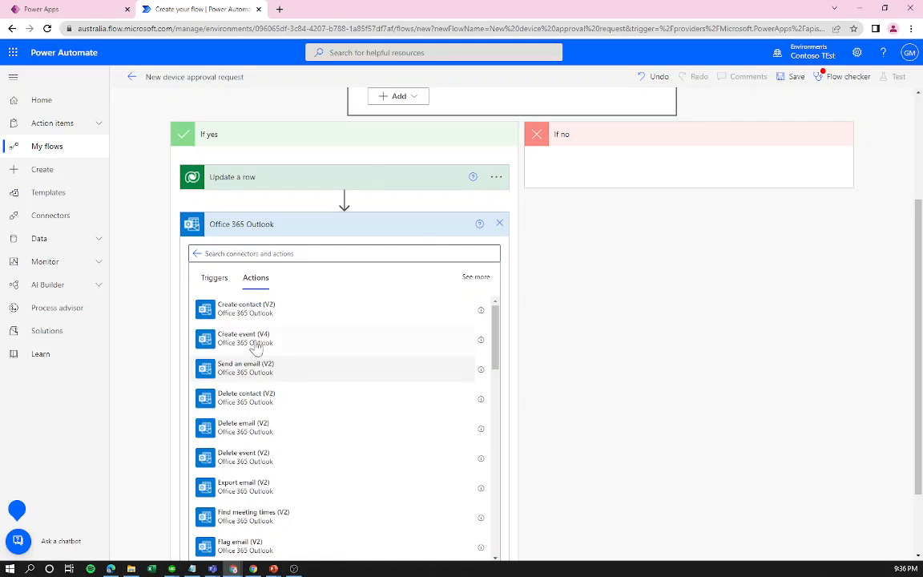
left_click(344, 441)
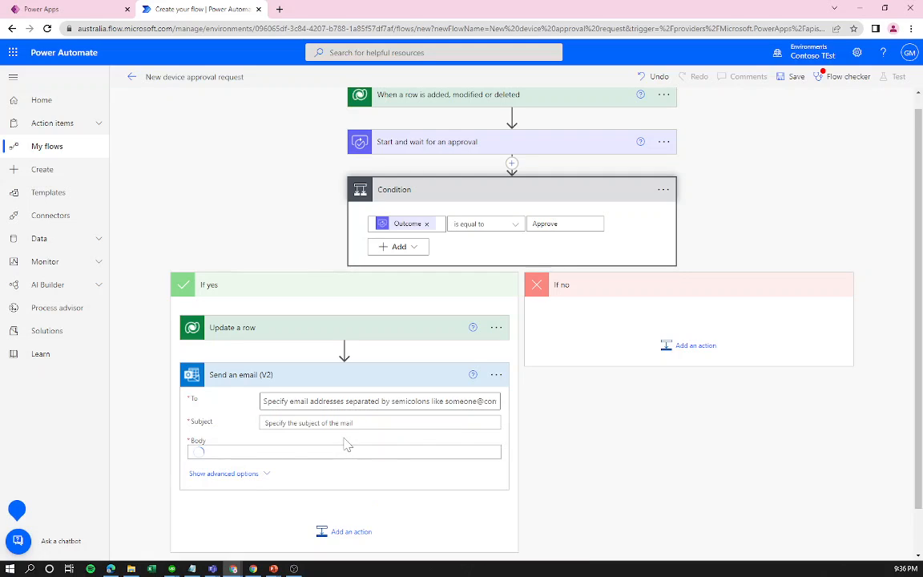
Address the email To field to the Requested By dynamic value.
left_click(276, 400)
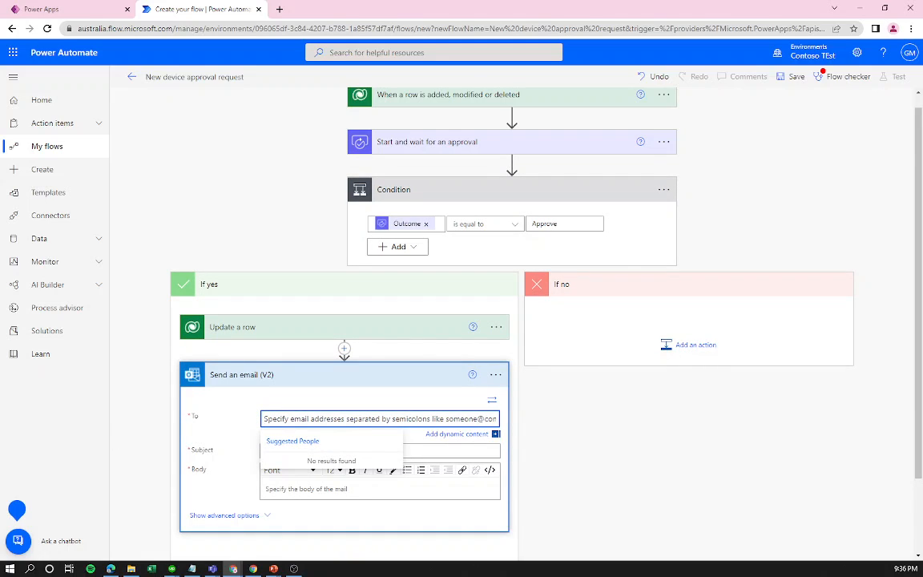
left_click(457, 435)
left_click(569, 336)
type("req")
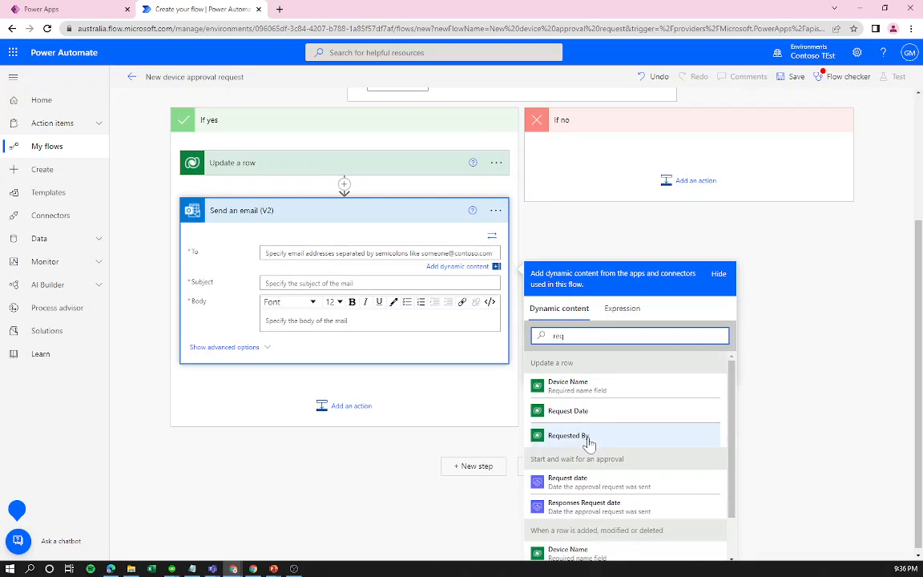
left_click(587, 439)
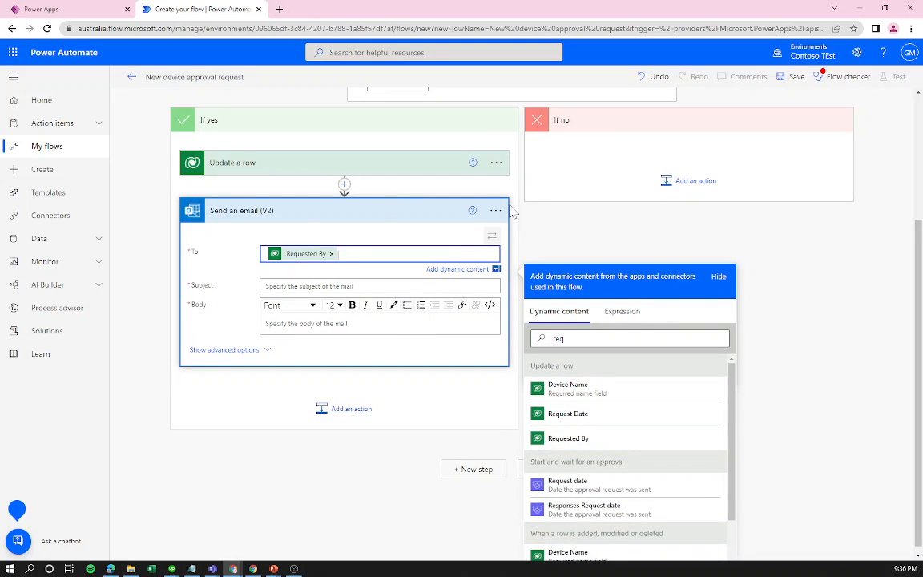
Give the email the subject 'Your device order has been approved!'.
left_click(369, 285)
type("subject of the")
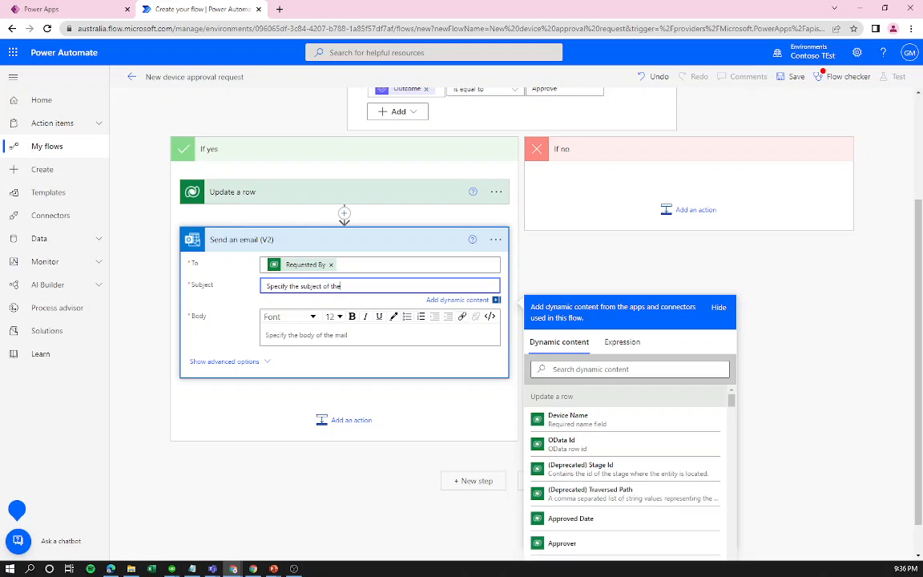
key("ctrl+a")
key("BackSpace")
type("Yo")
Write the email body with the Device Name field and an 'Estimated ship date:' line.
left_click(337, 335)
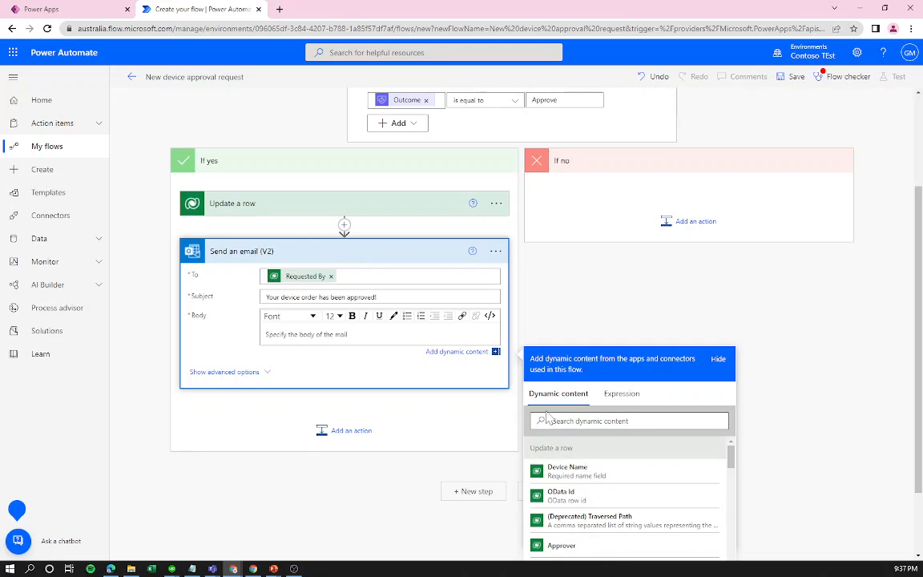
type("Your device has been approved")
left_click(569, 468)
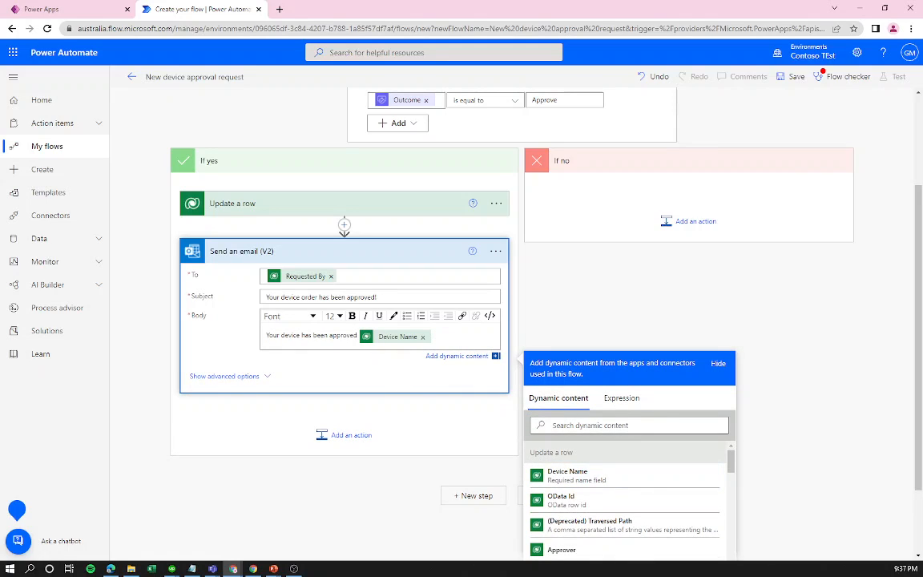
key("Return")
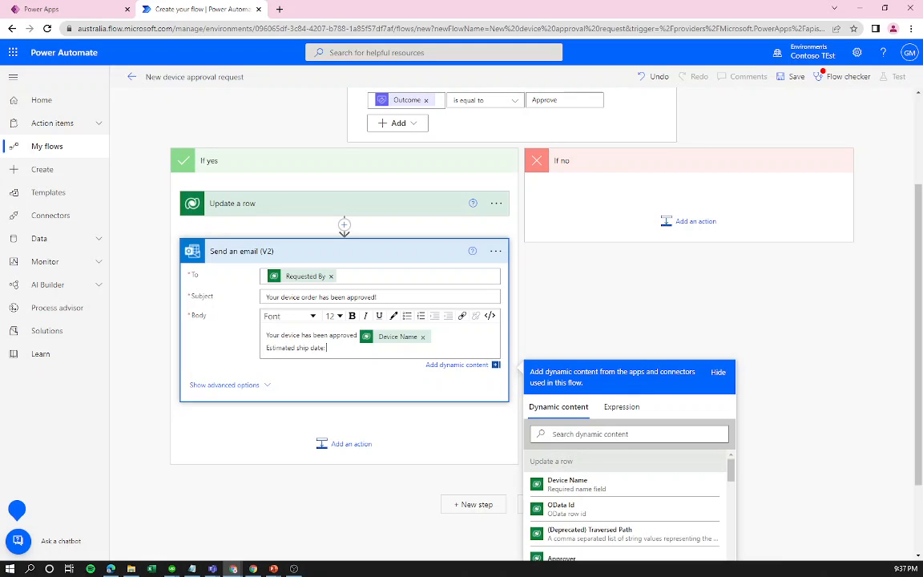
left_click(644, 434)
type("esy")
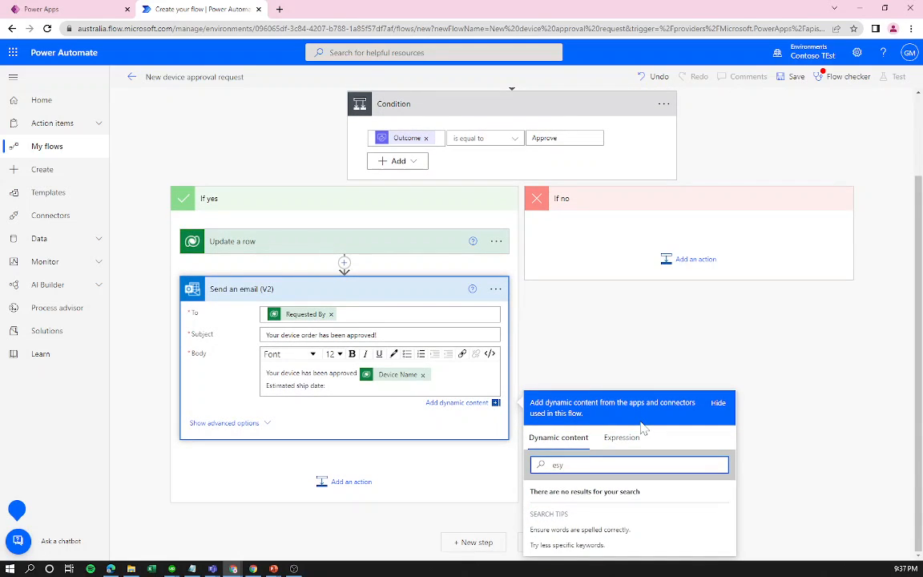
key("BackSpace")
type("t")
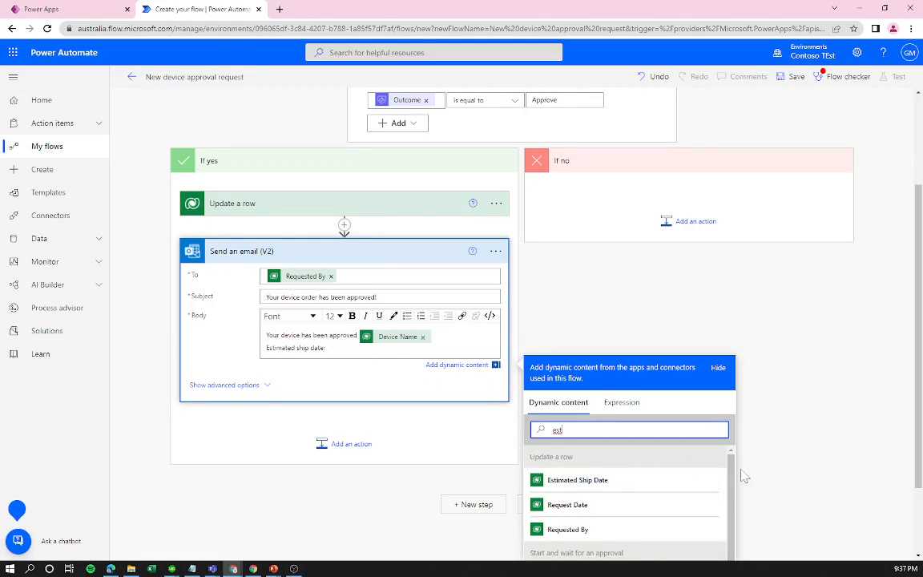
scroll(723, 473, "down", 3)
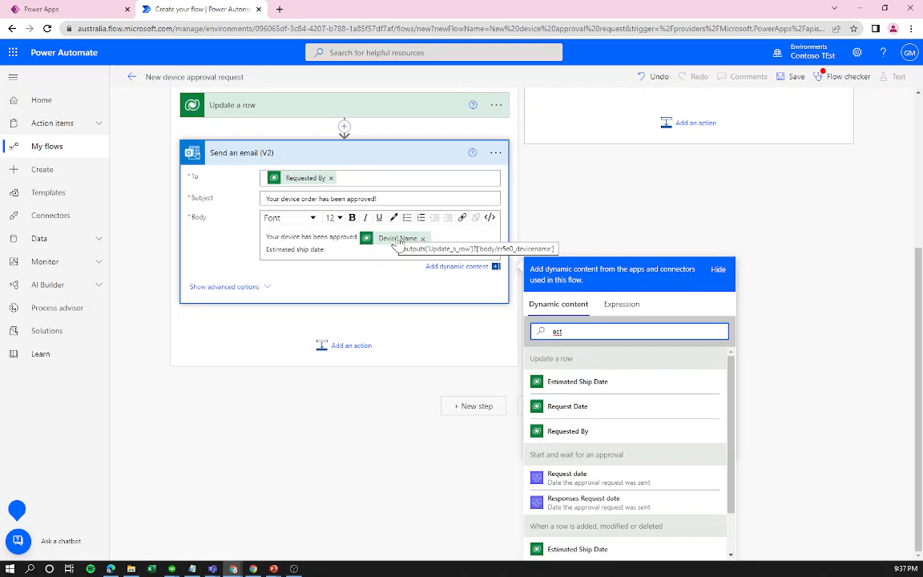
left_click(327, 249)
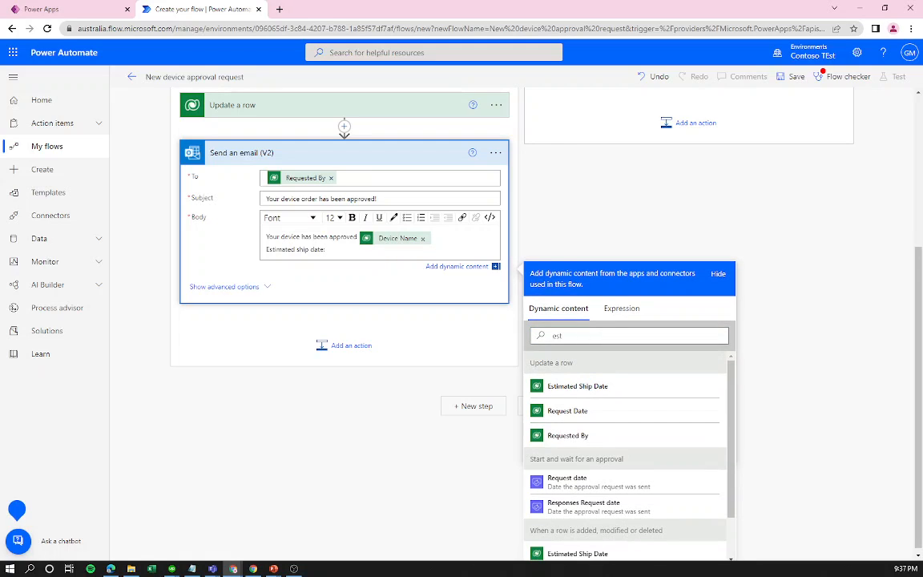
left_click(574, 335)
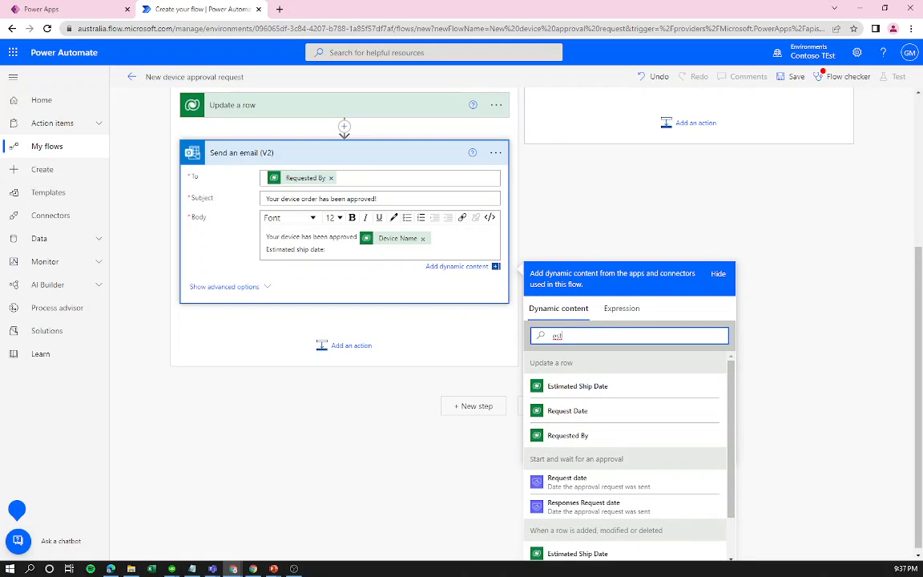
type("i")
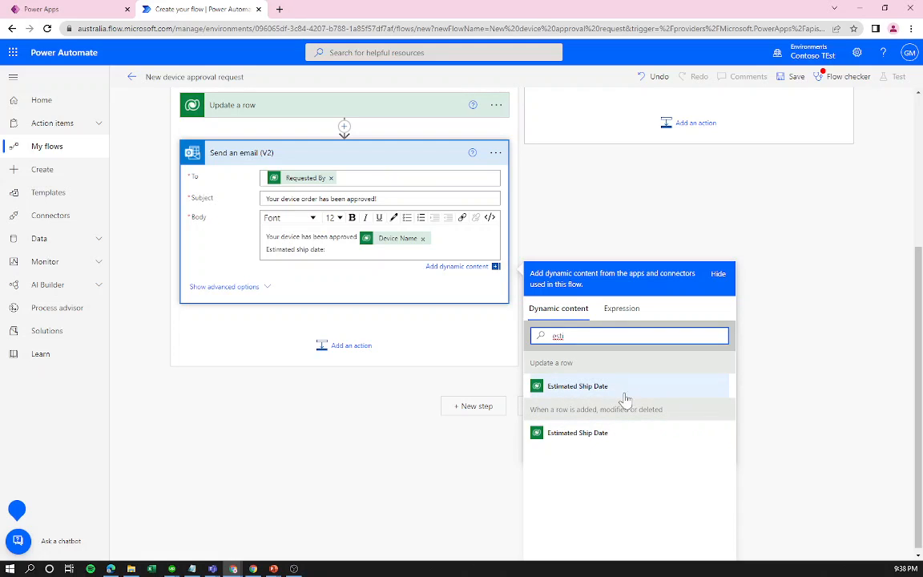
Insert Estimated Ship Date after its label and restore Device Name after the approval sentence.
left_click(574, 395)
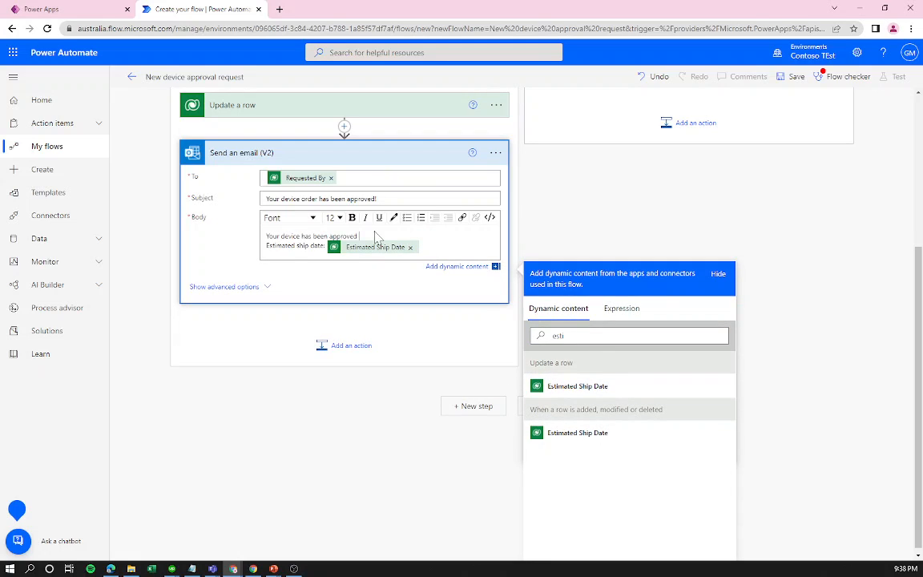
left_click_drag(567, 335, 524, 340)
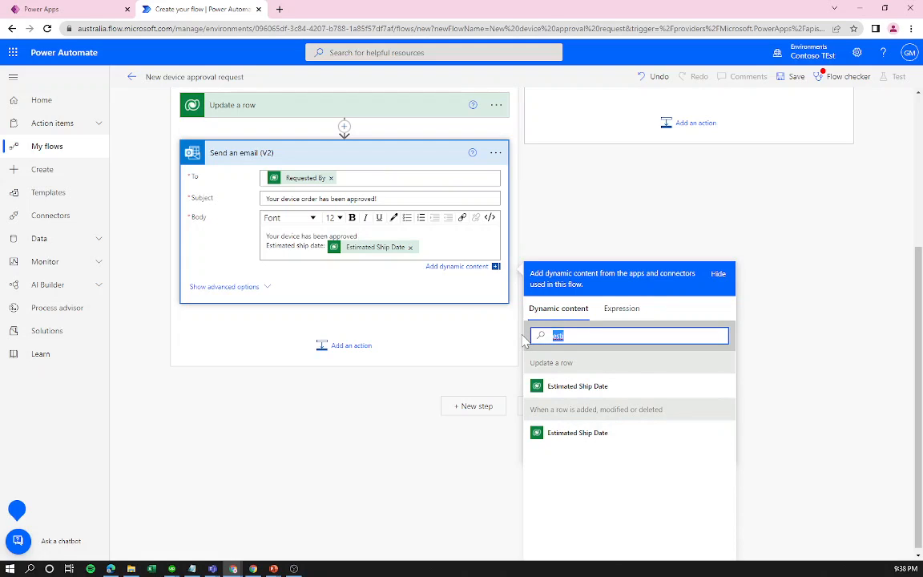
type("dev")
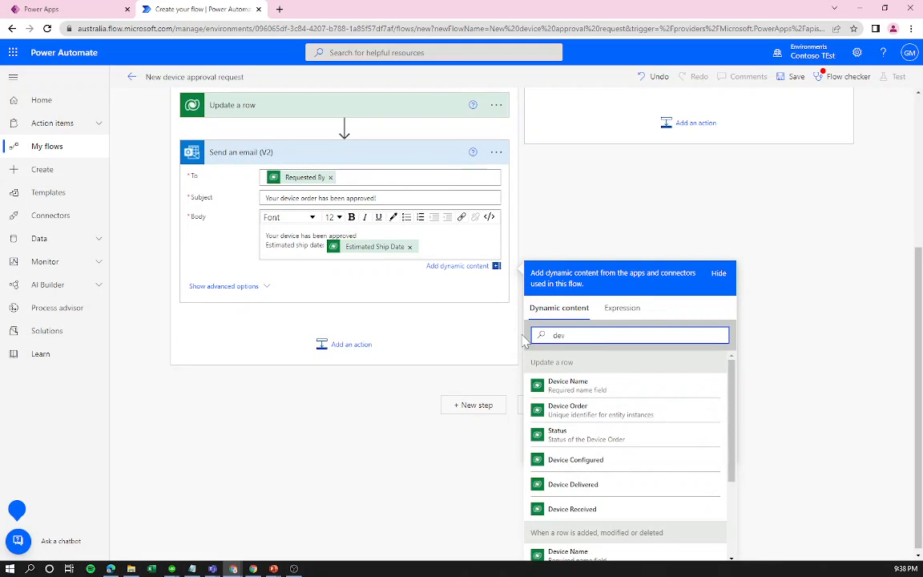
type("ic")
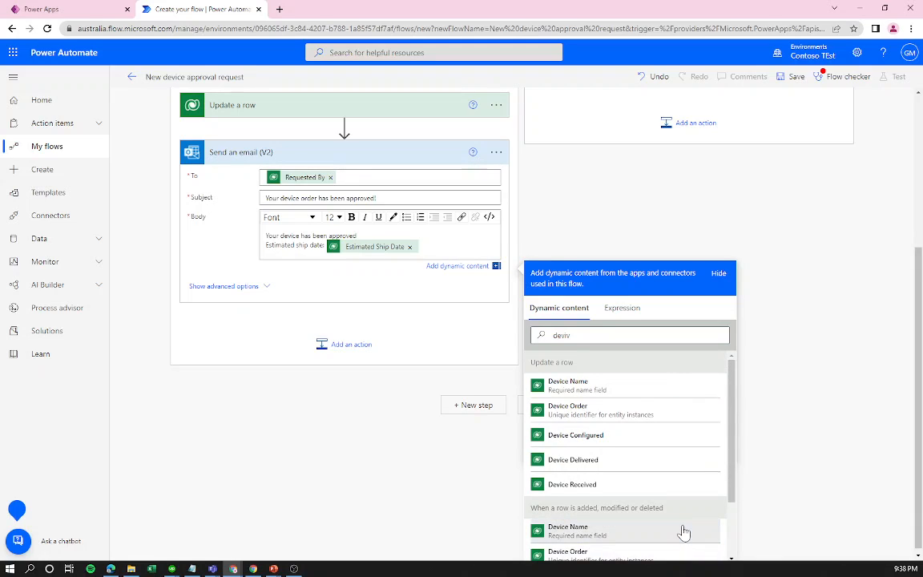
left_click(684, 530)
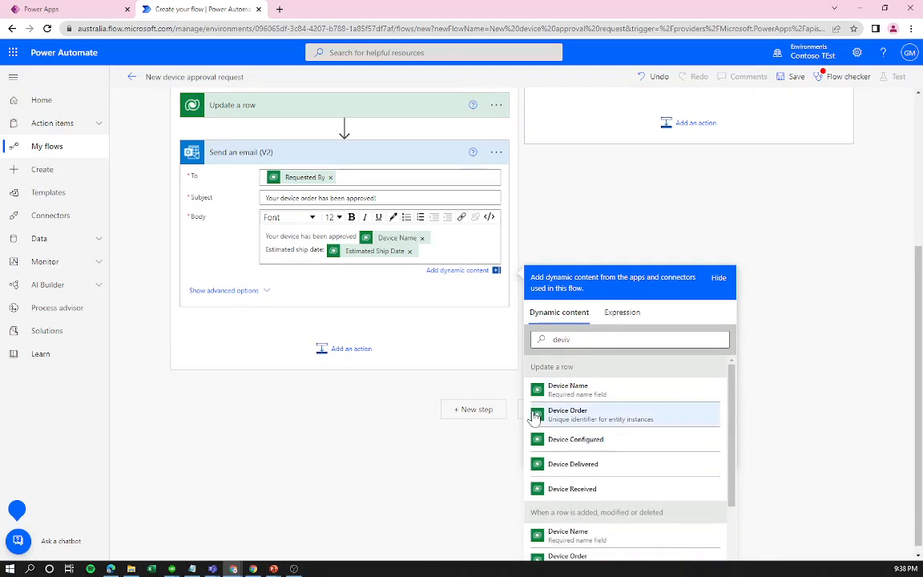
left_click_drag(656, 512, 541, 512)
left_click(540, 511)
left_click_drag(544, 368, 575, 370)
left_click(576, 370)
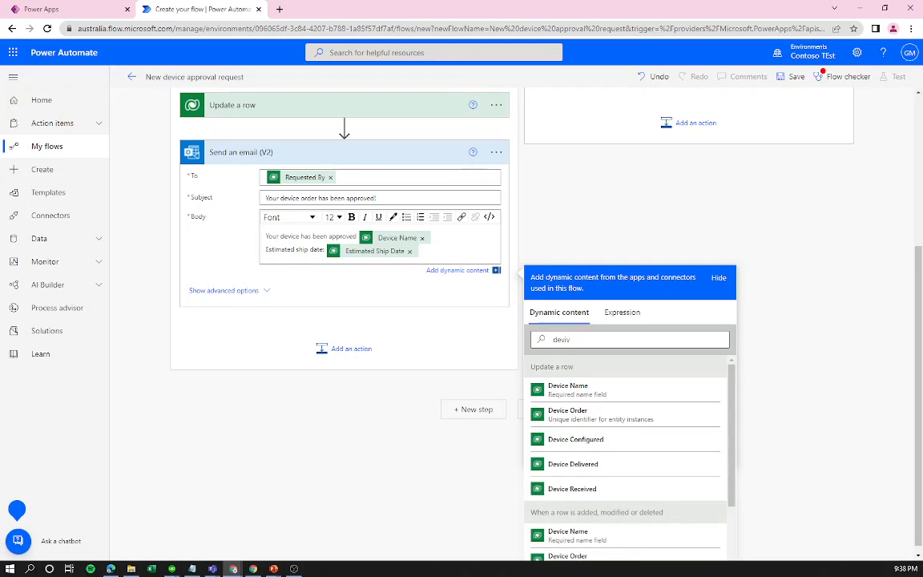
left_click(443, 300)
Add Response summary on a new line in the email body and save the flow.
key("Return")
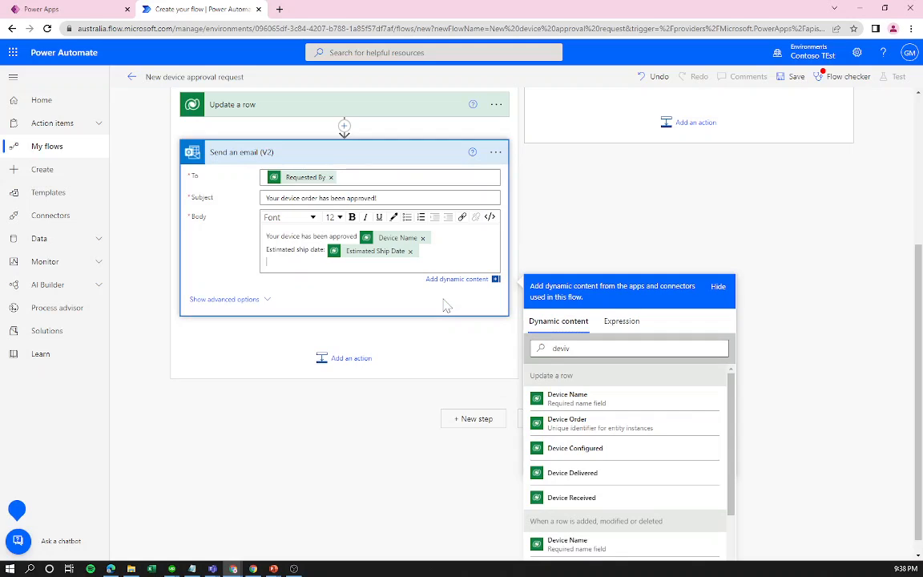
left_click_drag(572, 357, 500, 348)
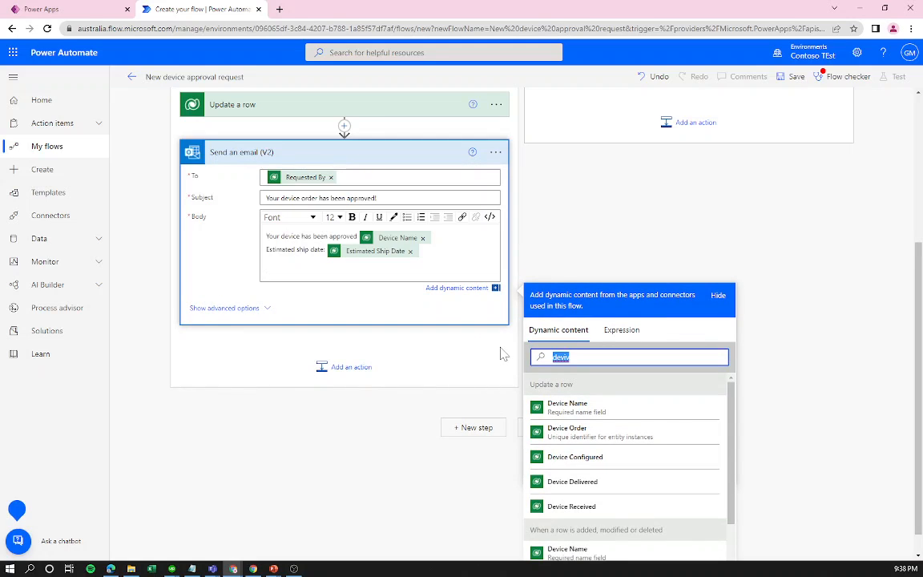
type("res")
type("pm")
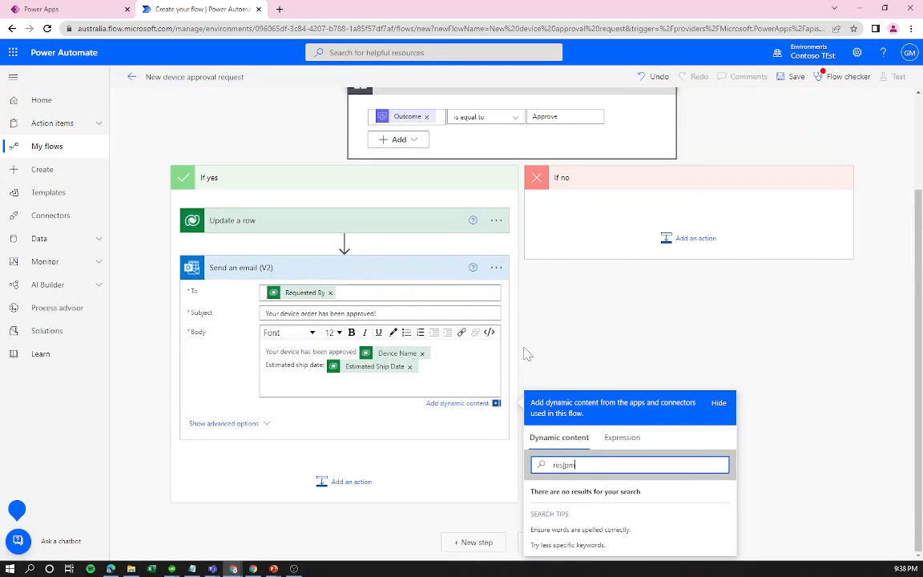
key("BackSpace")
key("BackSpace")
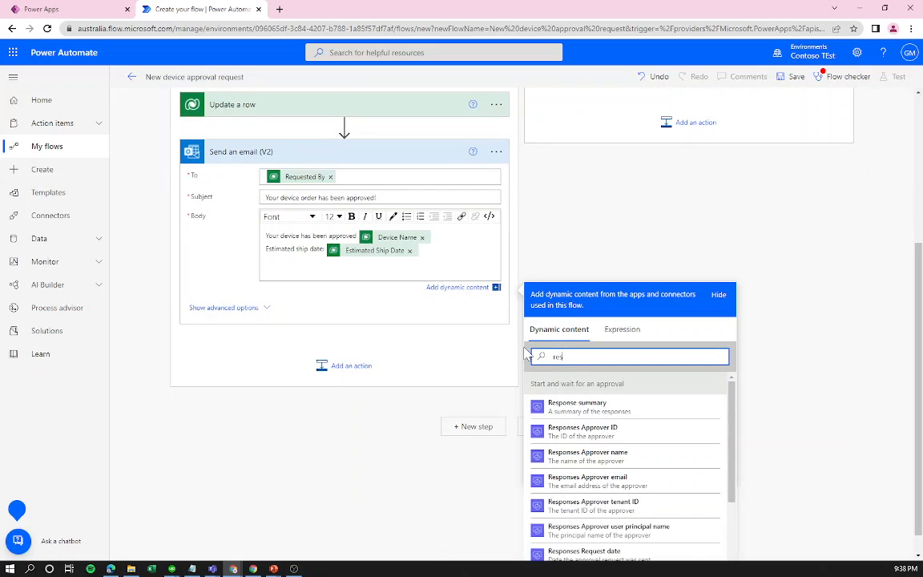
left_click(591, 408)
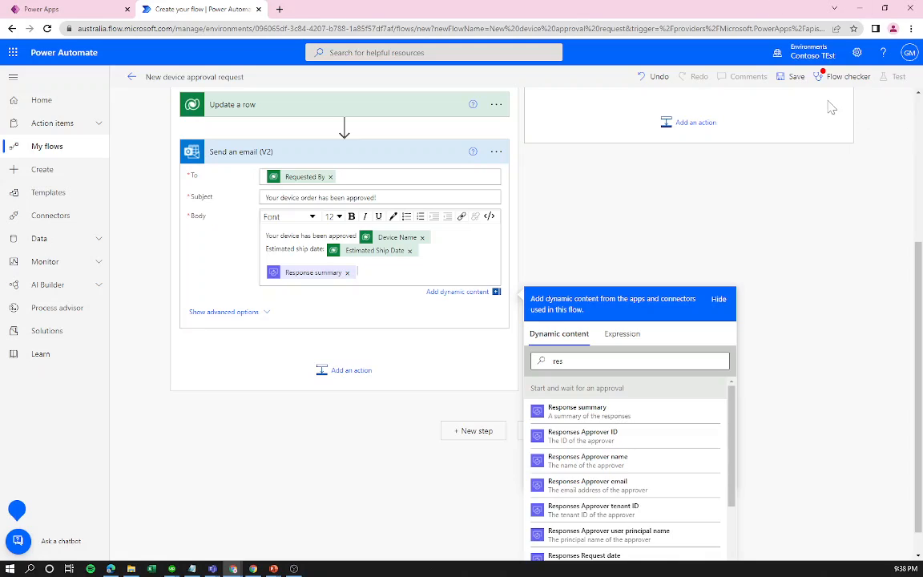
left_click(793, 76)
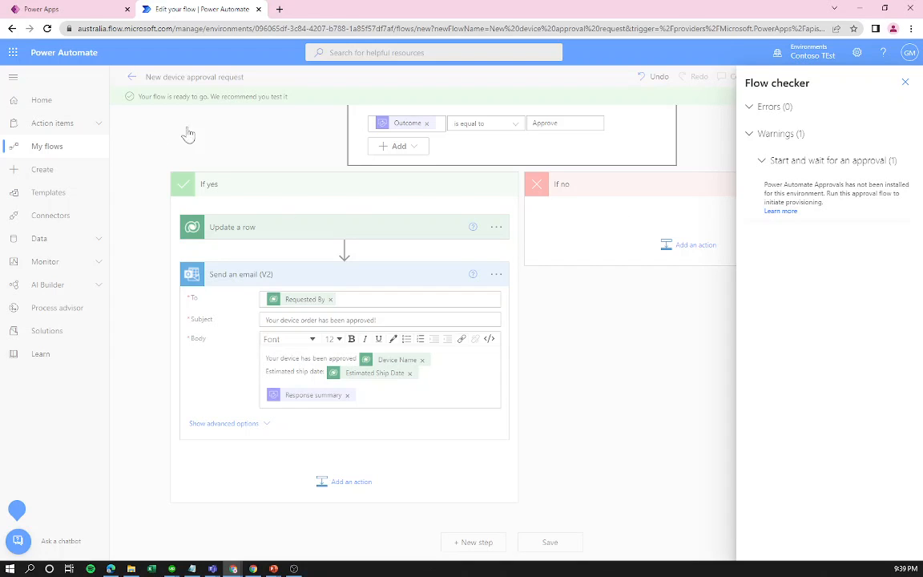
Close the Flow checker after reviewing its approval warning.
left_click(573, 353)
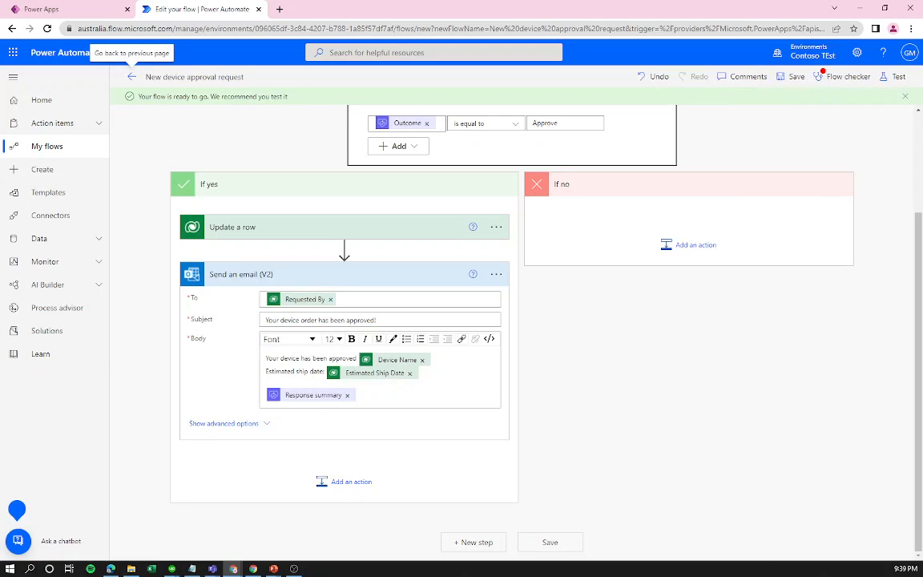
Inspect the email body's HTML in Code View, checking the line breaks around Device Name.
left_click(489, 340)
left_click(197, 342)
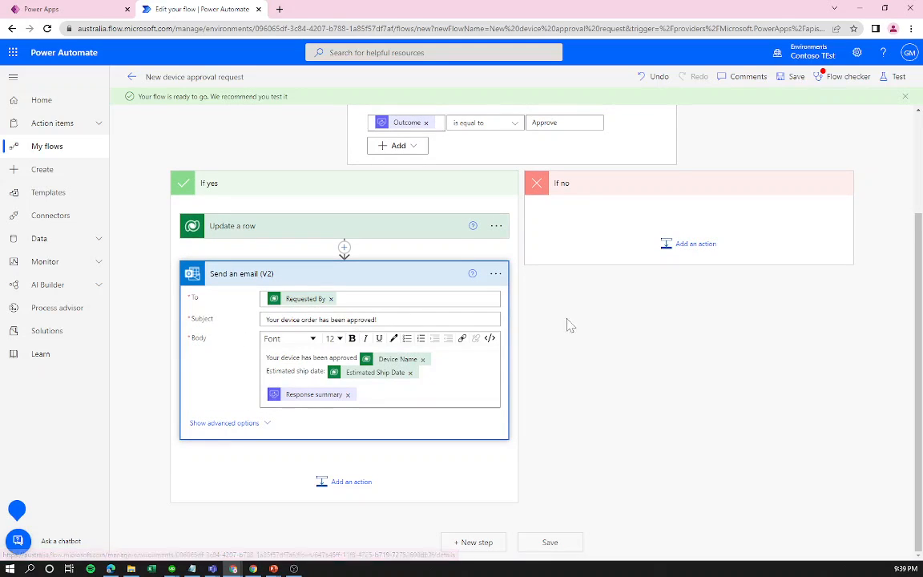
left_click(490, 339)
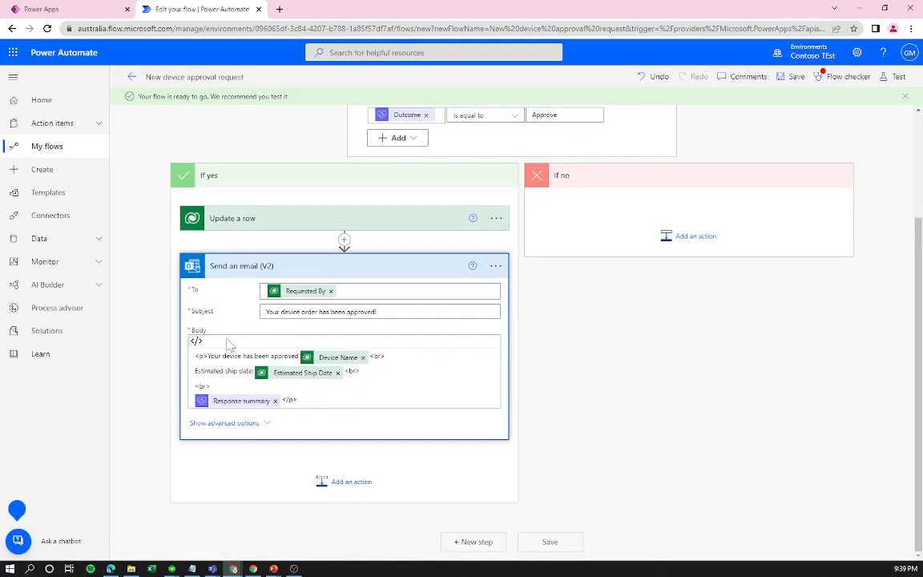
left_click_drag(388, 358, 189, 362)
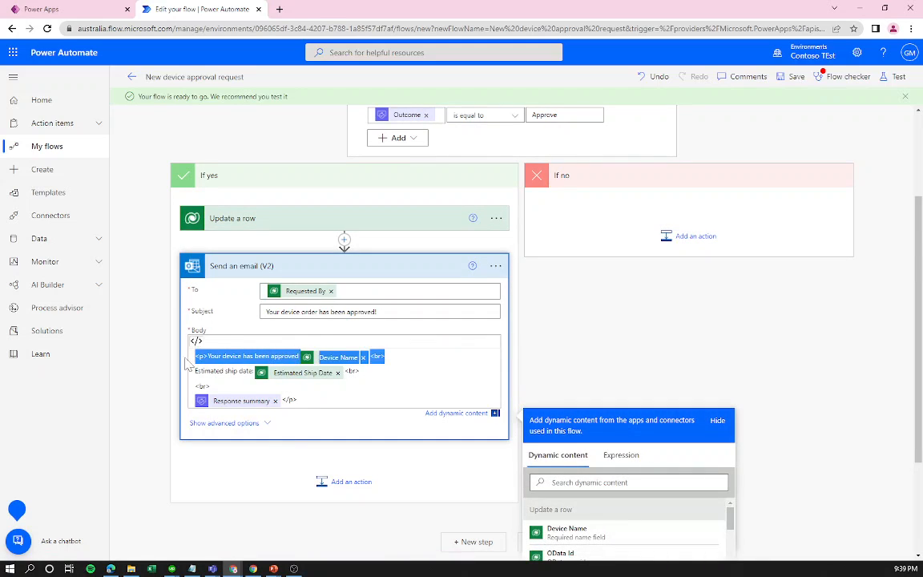
left_click(258, 357)
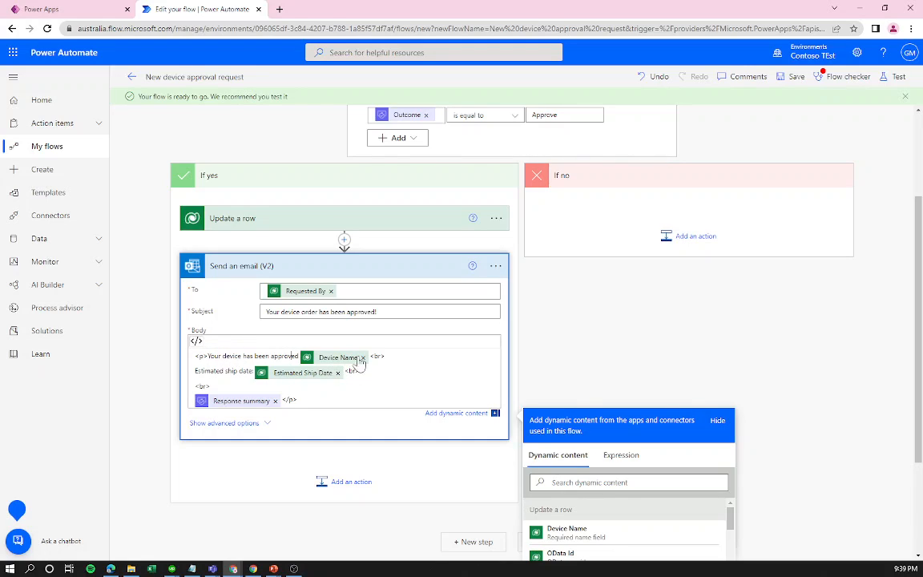
left_click_drag(385, 356, 360, 371)
left_click(298, 399)
left_click_drag(211, 387, 193, 388)
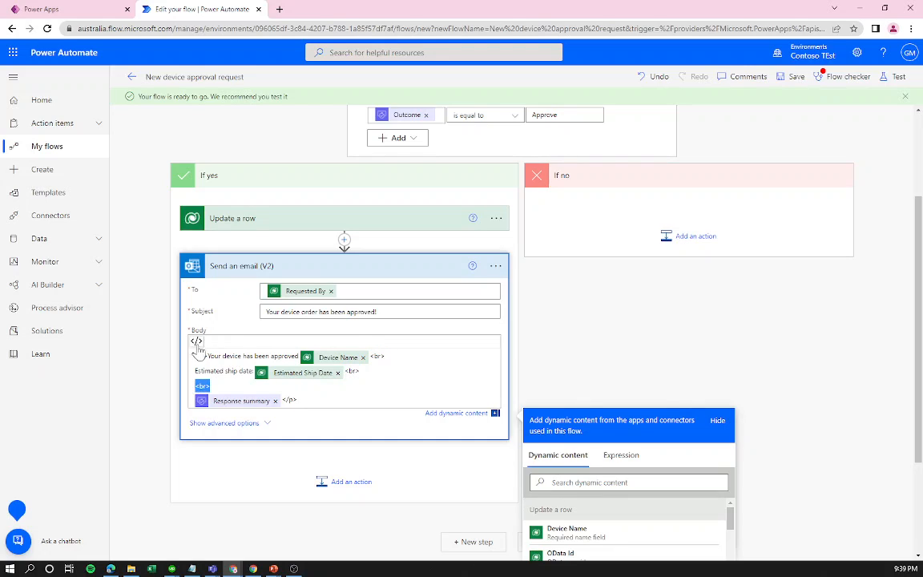
left_click(196, 342)
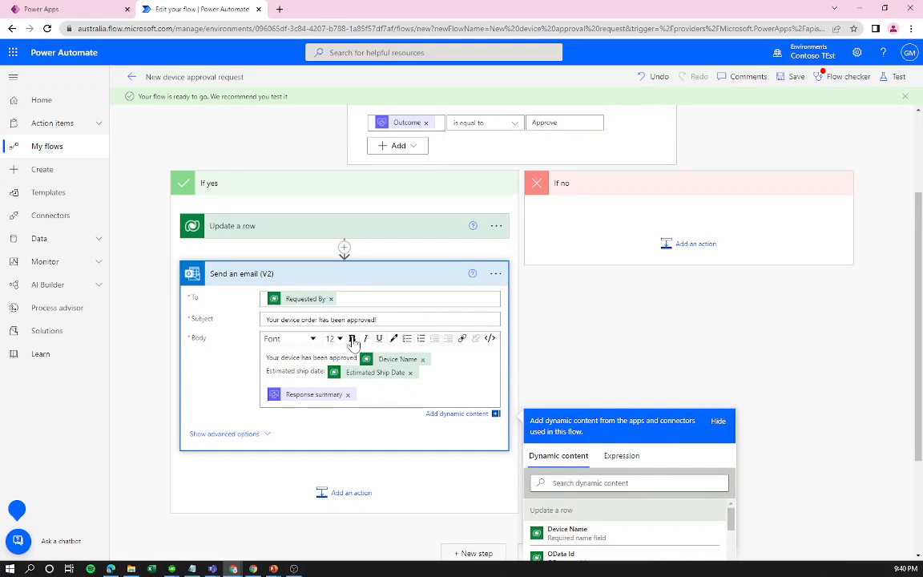
Bold Device Name and Estimated Ship Date with strong tags, trying b tags then undoing.
left_click_drag(432, 358, 340, 372)
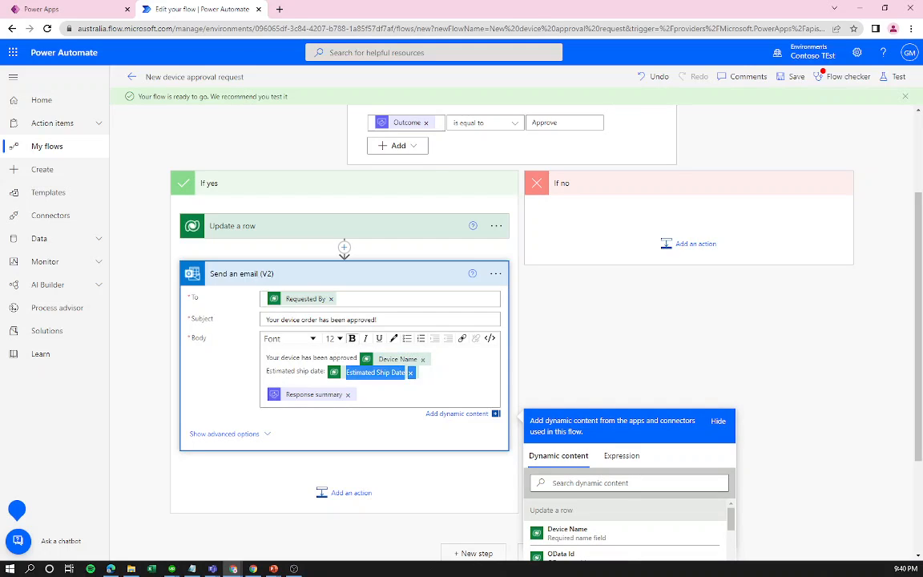
left_click(489, 340)
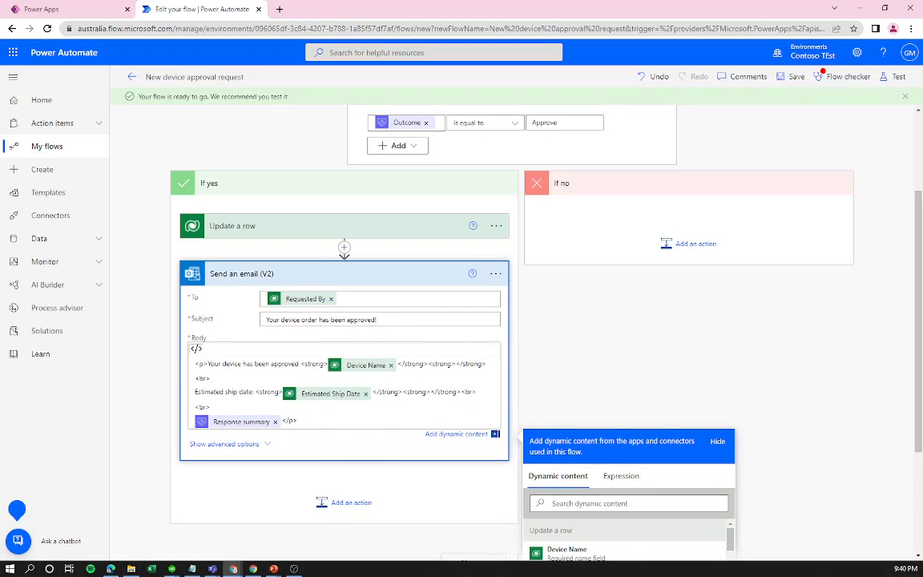
left_click_drag(429, 363, 302, 363)
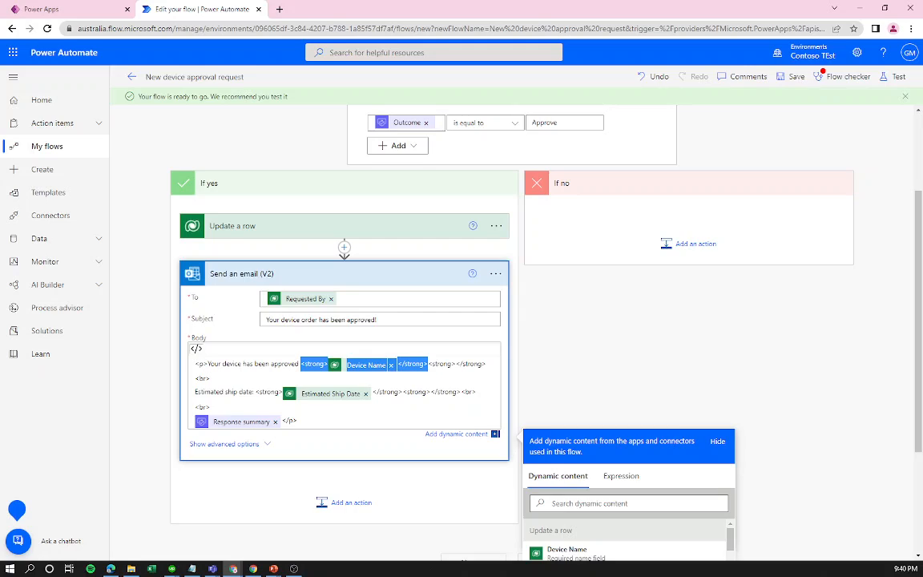
left_click_drag(403, 392, 260, 392)
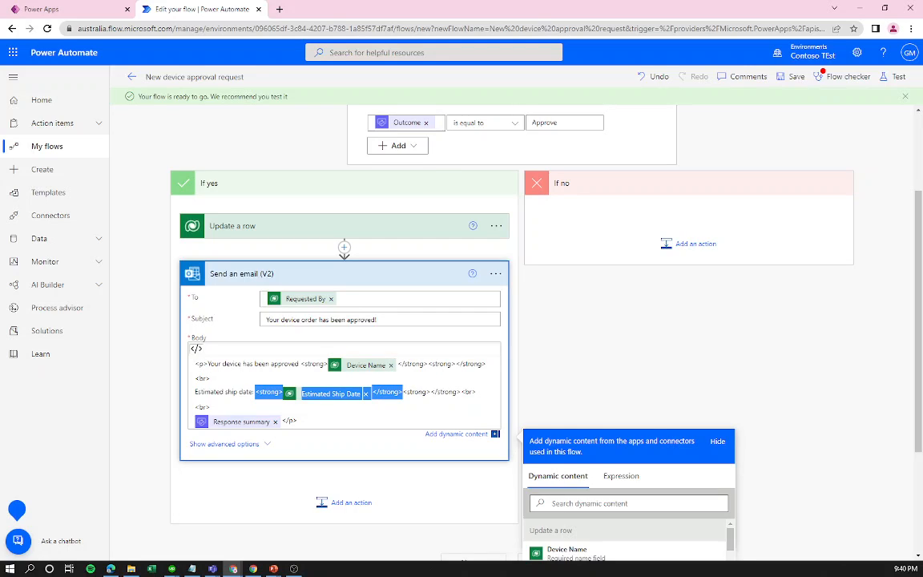
double_click(269, 391)
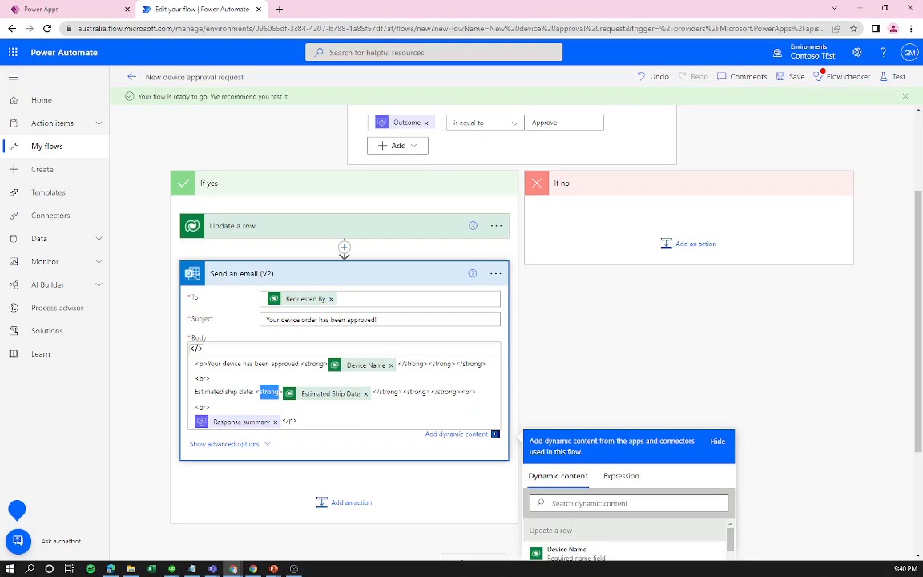
type("b")
double_click(370, 392)
type("b")
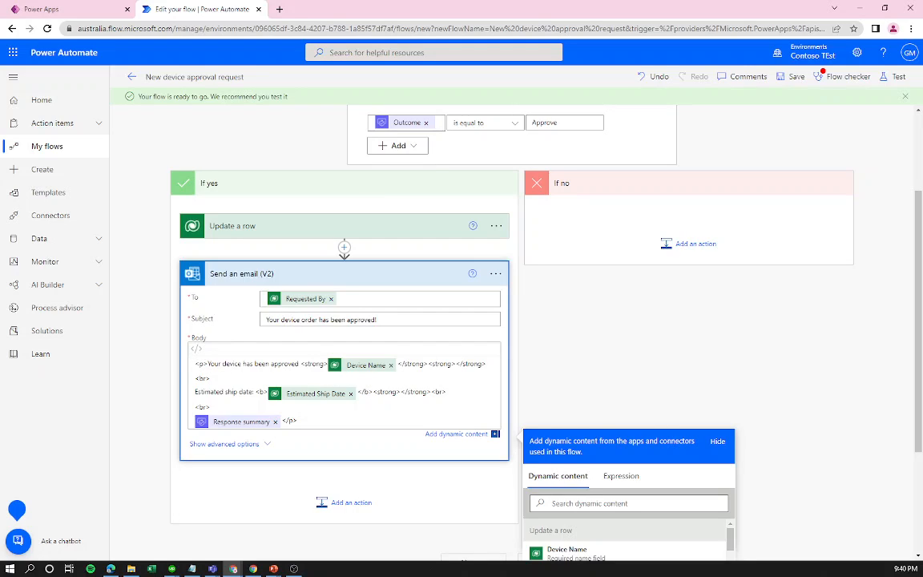
key("ctrl+z")
key("ctrl+z")
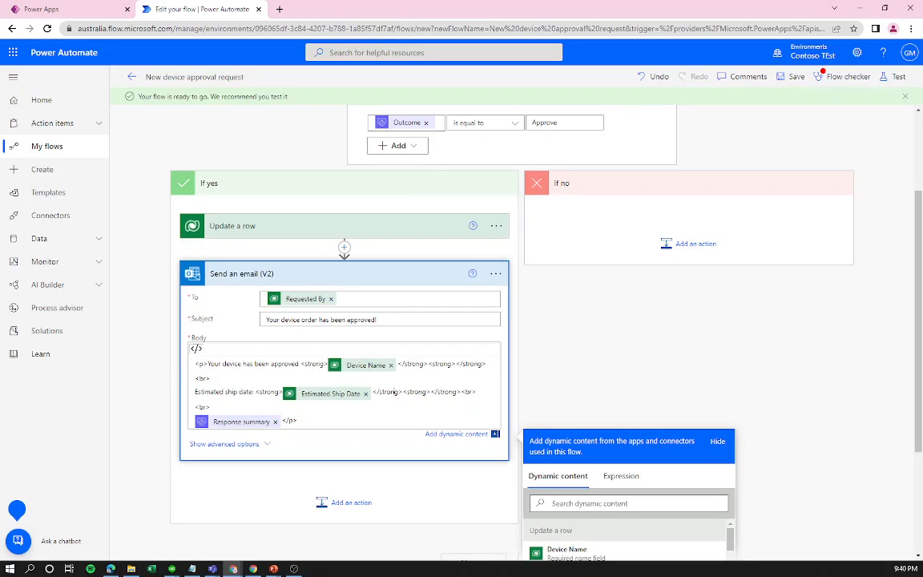
left_click(196, 348)
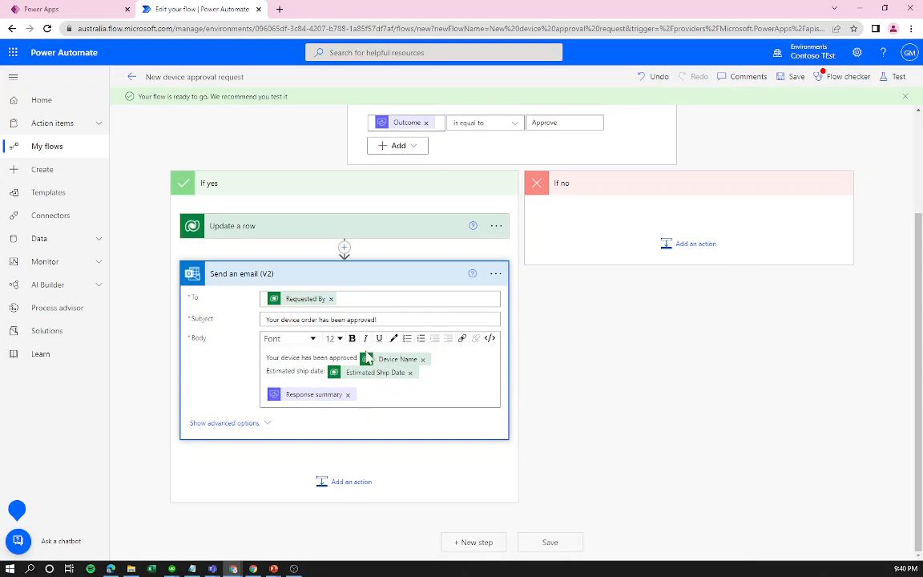
left_click(489, 338)
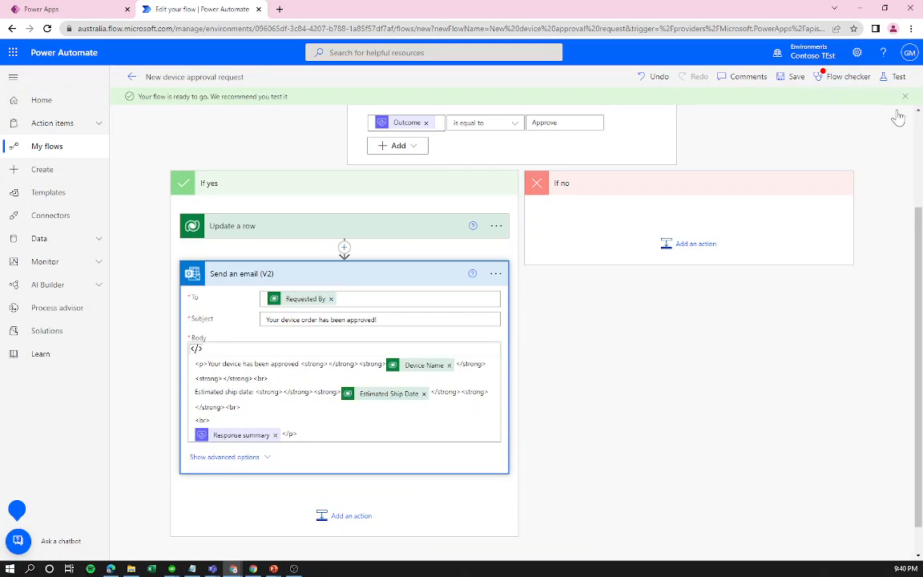
Save the flow and start a test with the Manually trigger option.
left_click(796, 77)
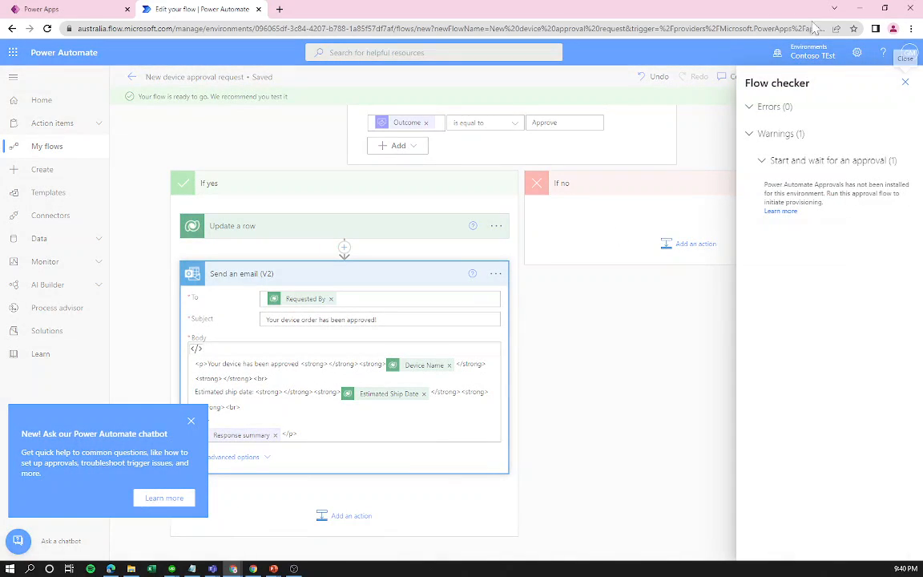
left_click(905, 83)
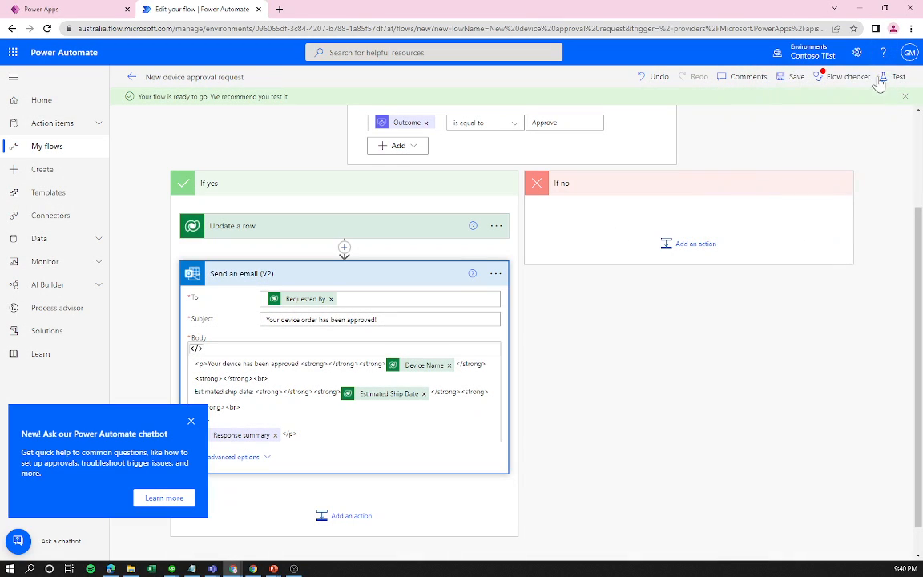
left_click(886, 80)
left_click(781, 112)
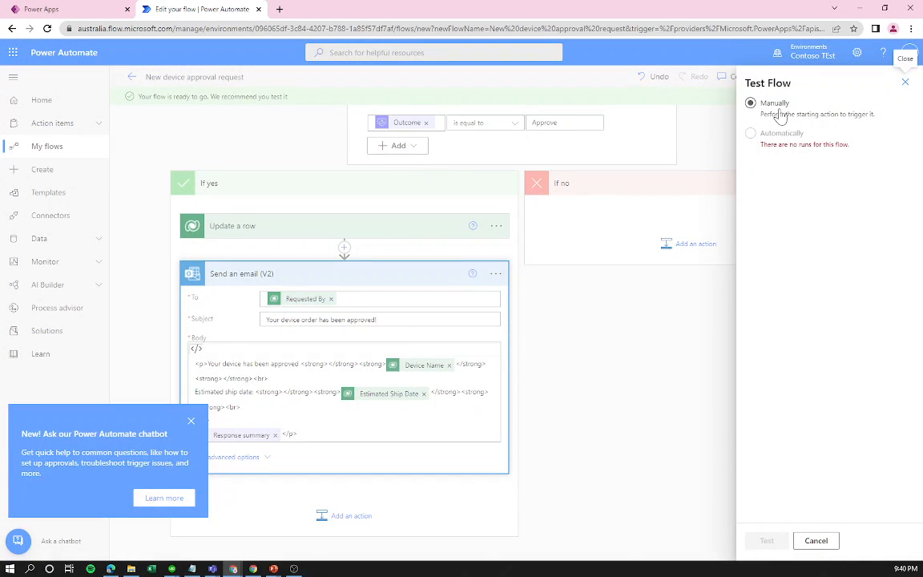